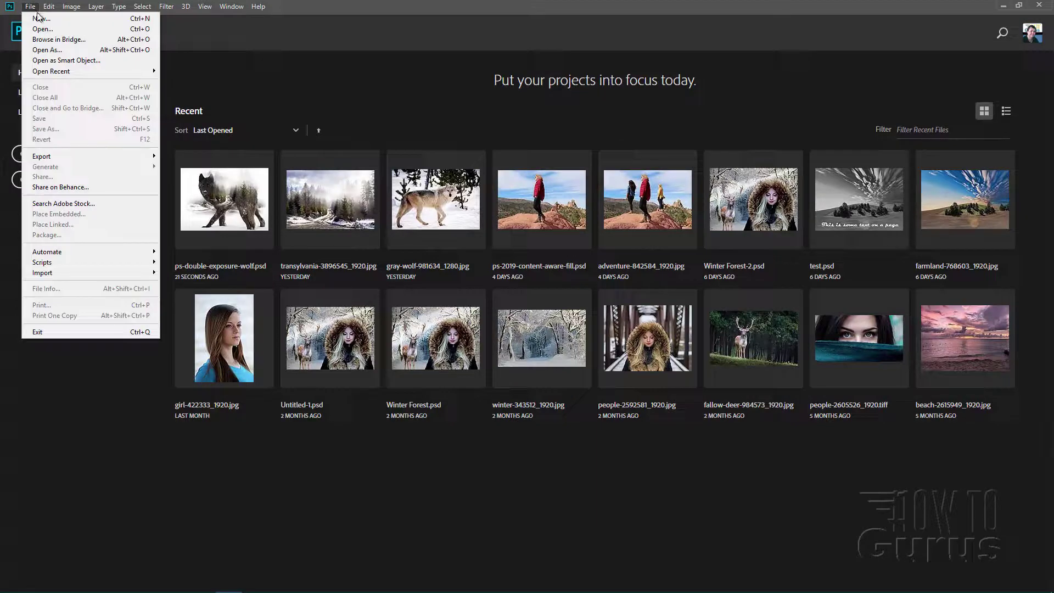
Create a new landscape 7 × 5 inch document at 300 pixels/inch in RGB Color with a white background.
click(90, 388)
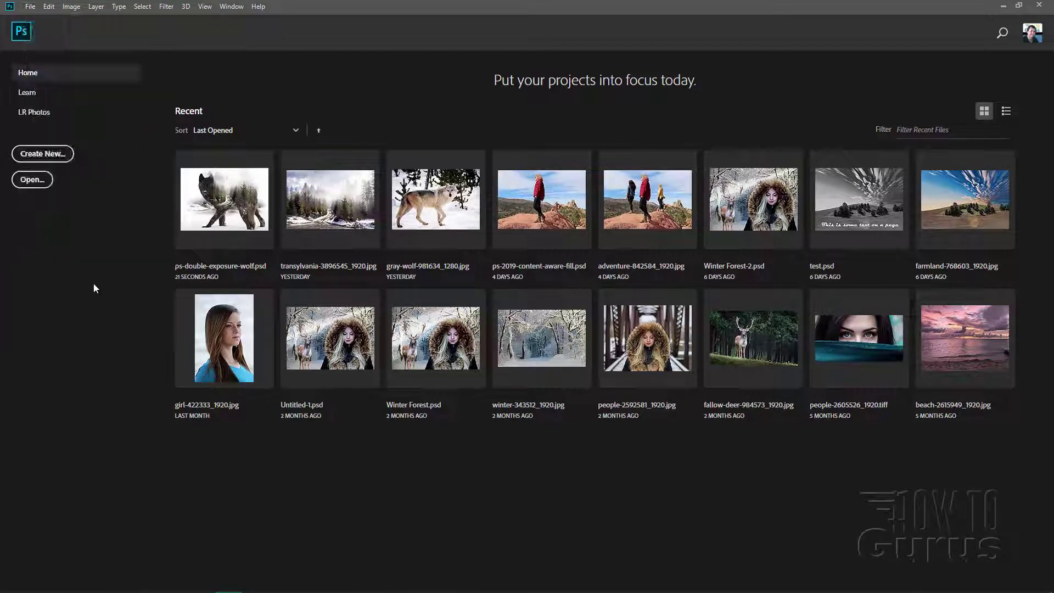
click(33, 153)
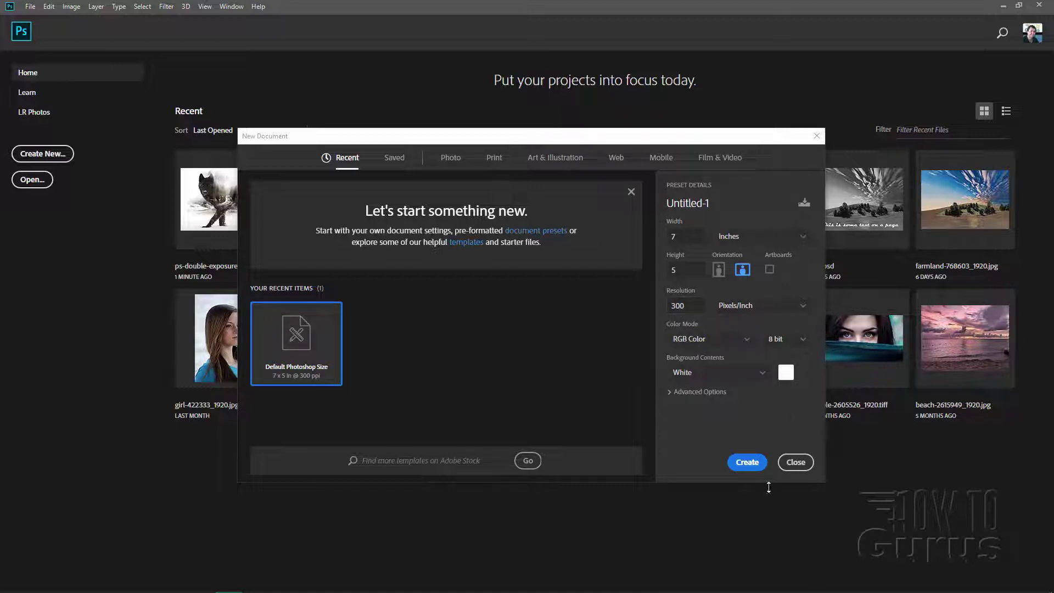
click(749, 462)
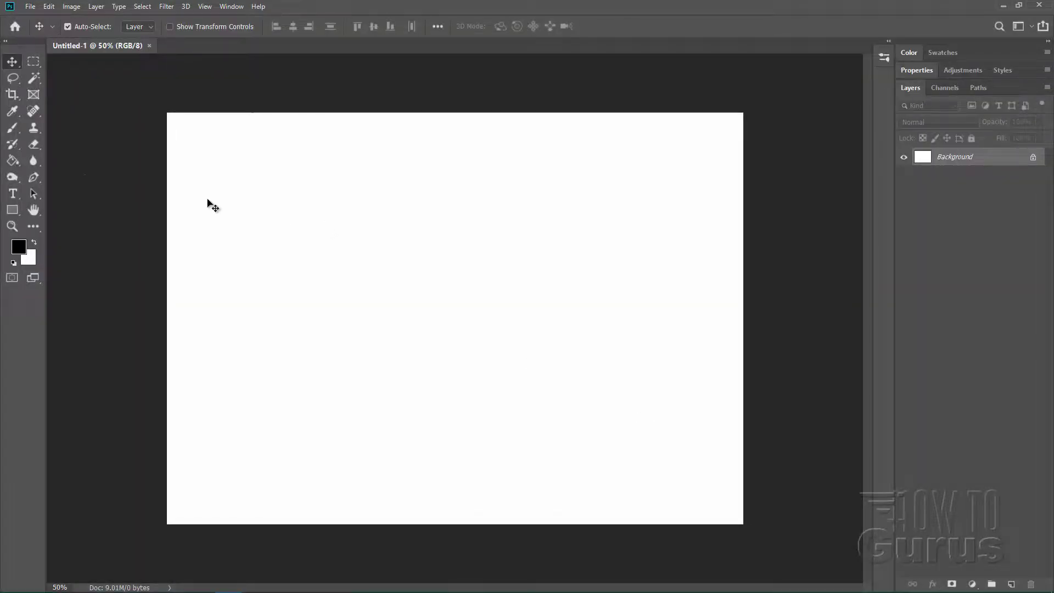
Place the image wolf-1364255_1920.jpg from the Pixabay 8 folder into the document as an embedded file.
click(12, 226)
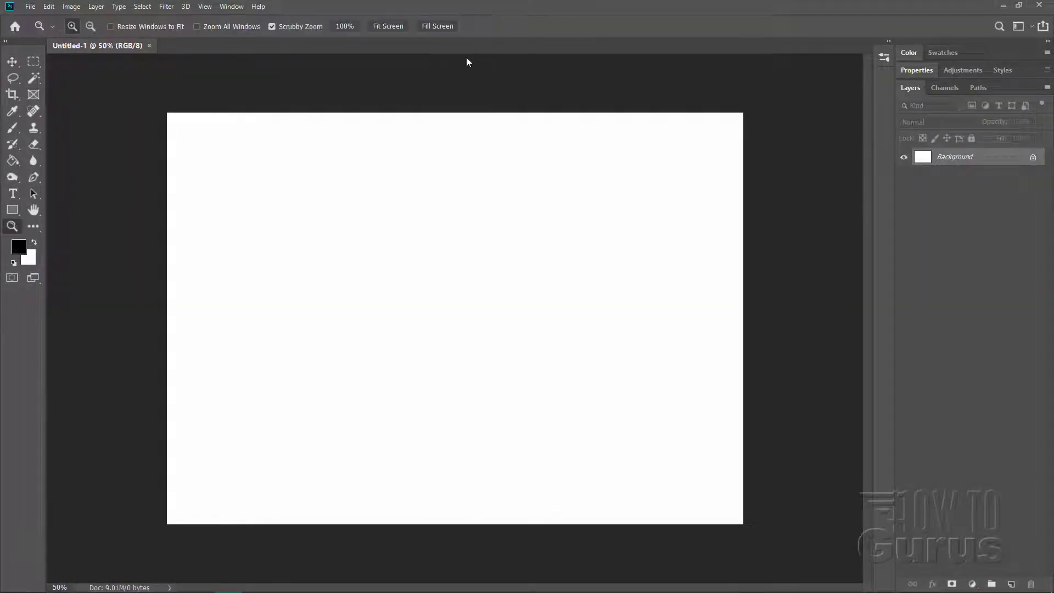
click(402, 26)
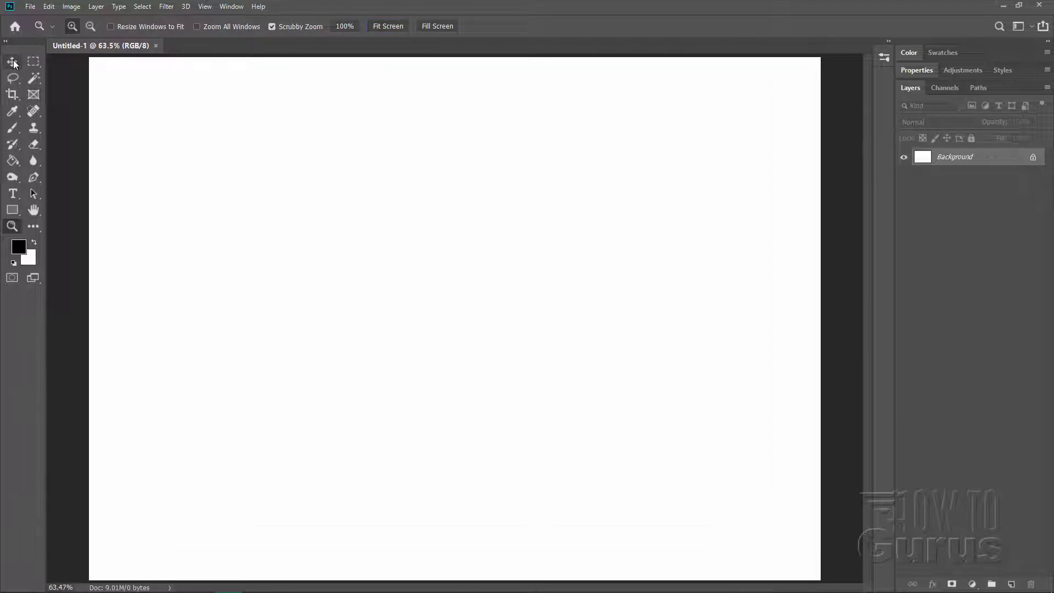
click(12, 61)
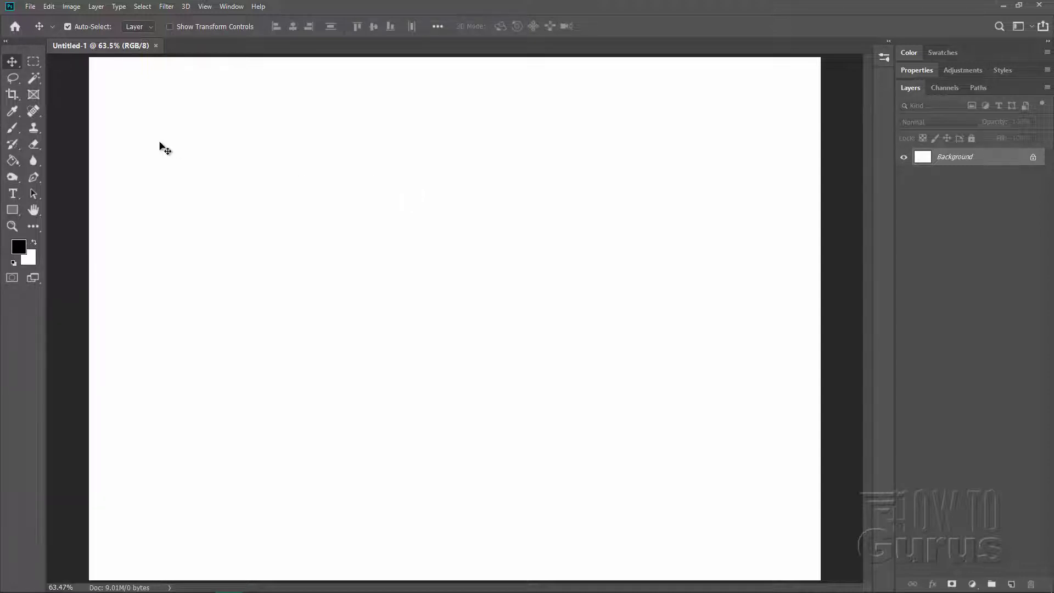
click(31, 6)
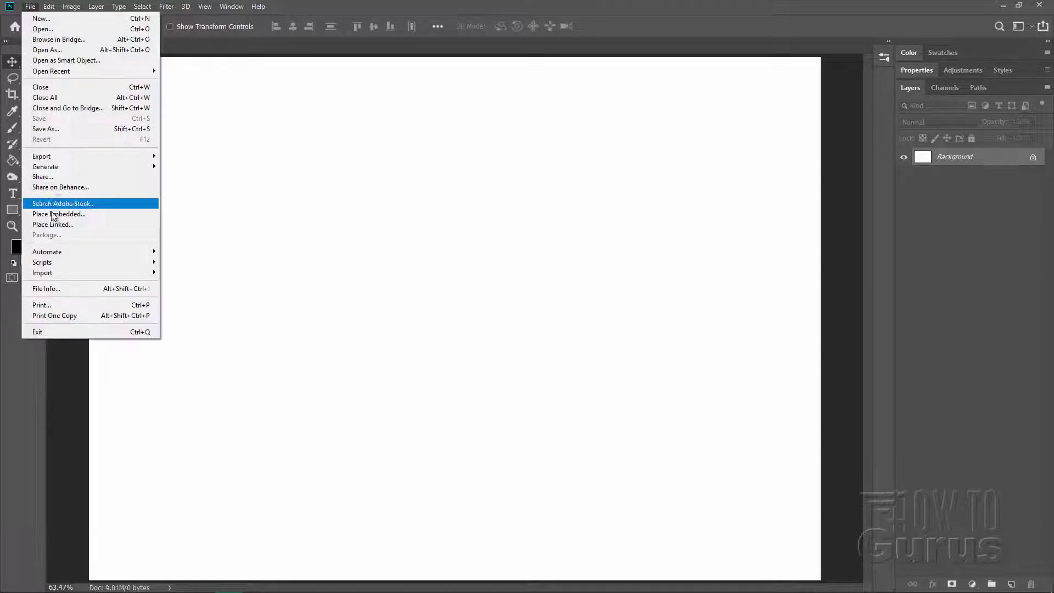
click(84, 213)
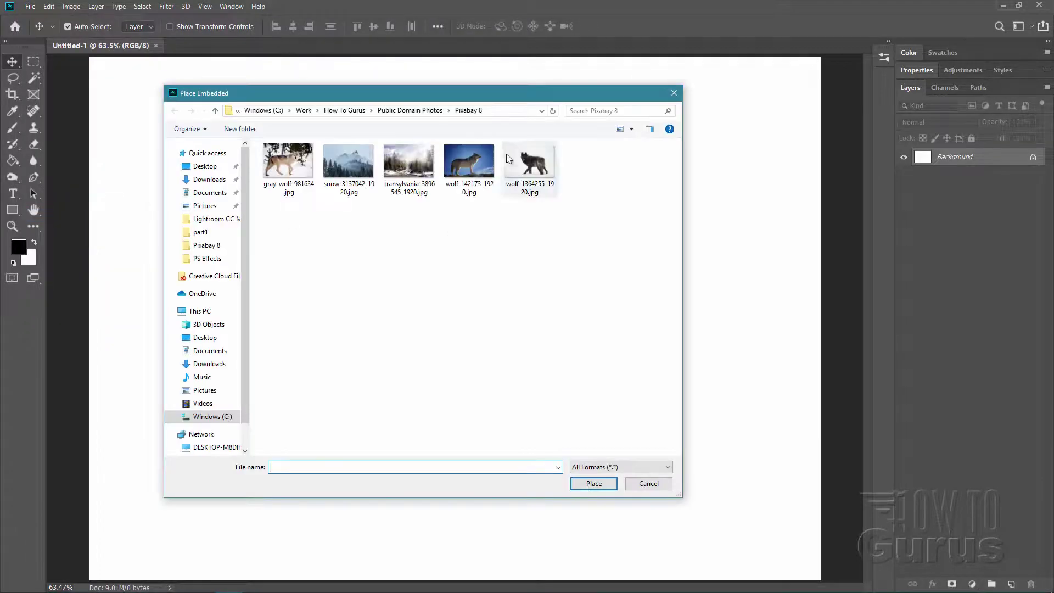
drag(476, 94, 515, 104)
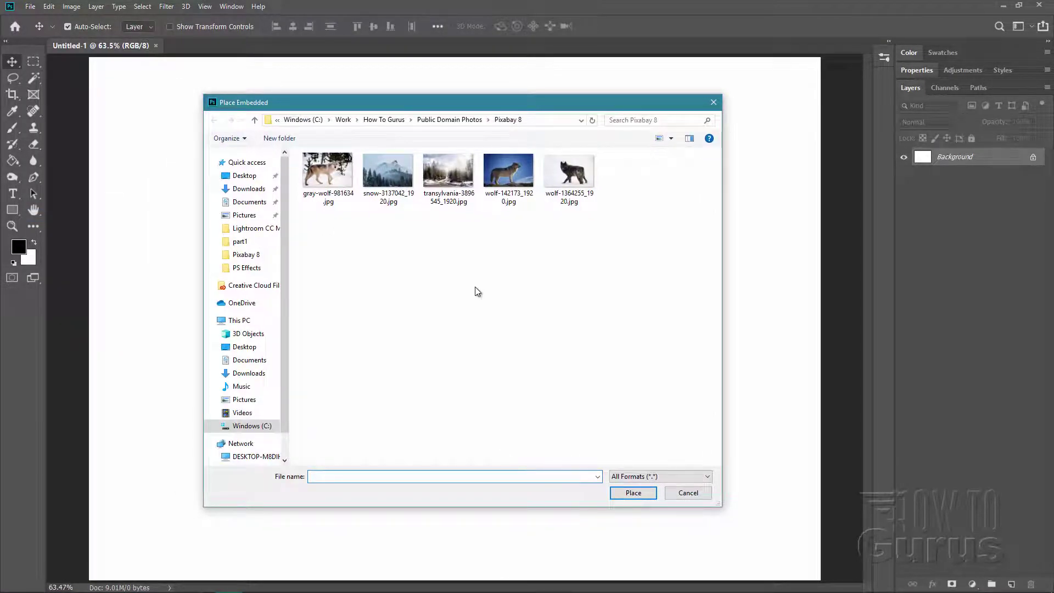
click(577, 185)
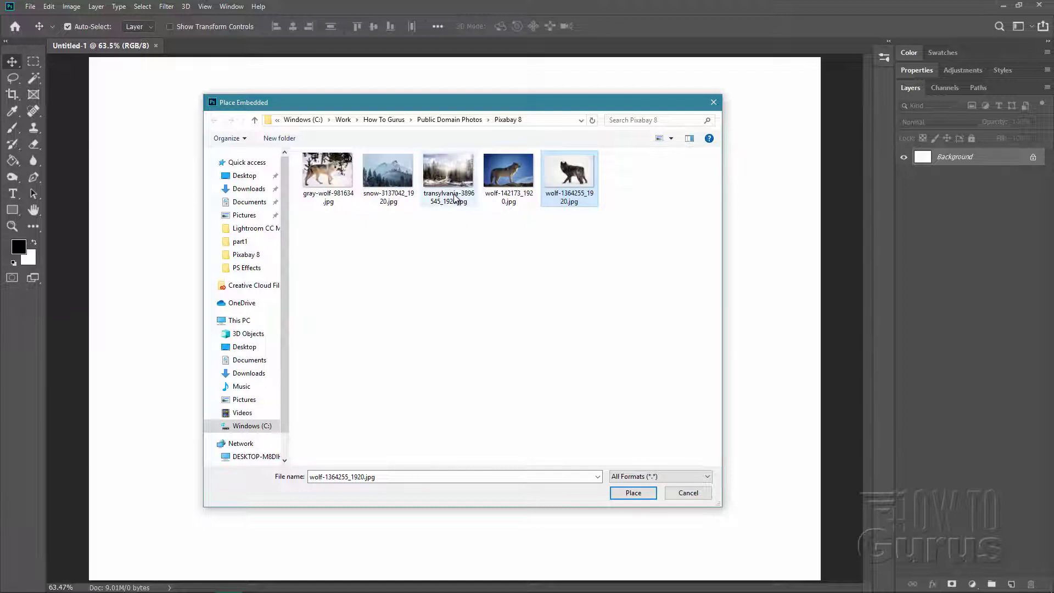
click(633, 493)
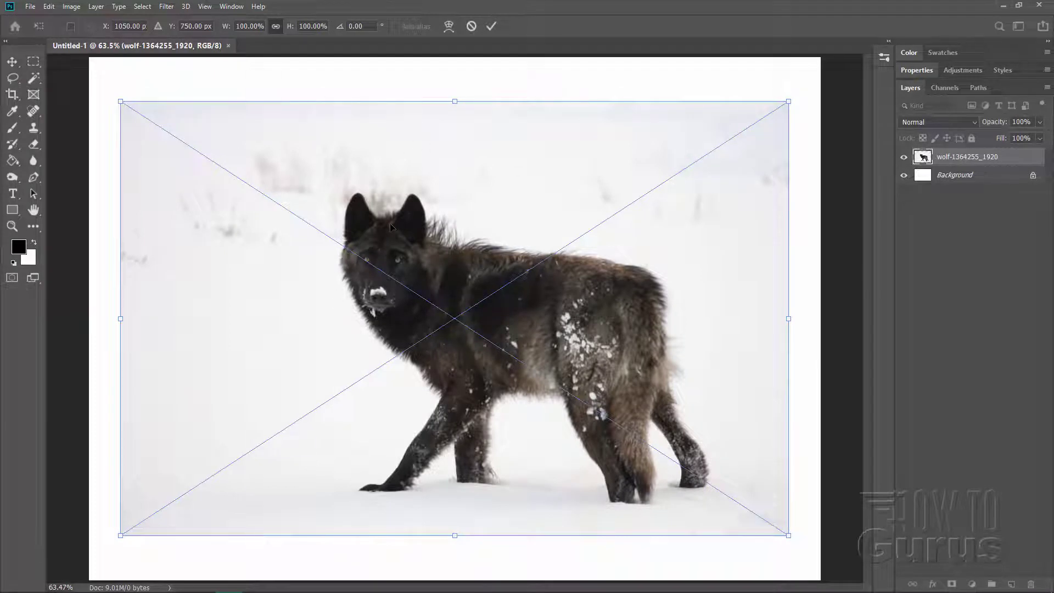
Scale the placed wolf photo to about 150% so it covers the canvas, and position the whole wolf inside the frame.
click(12, 226)
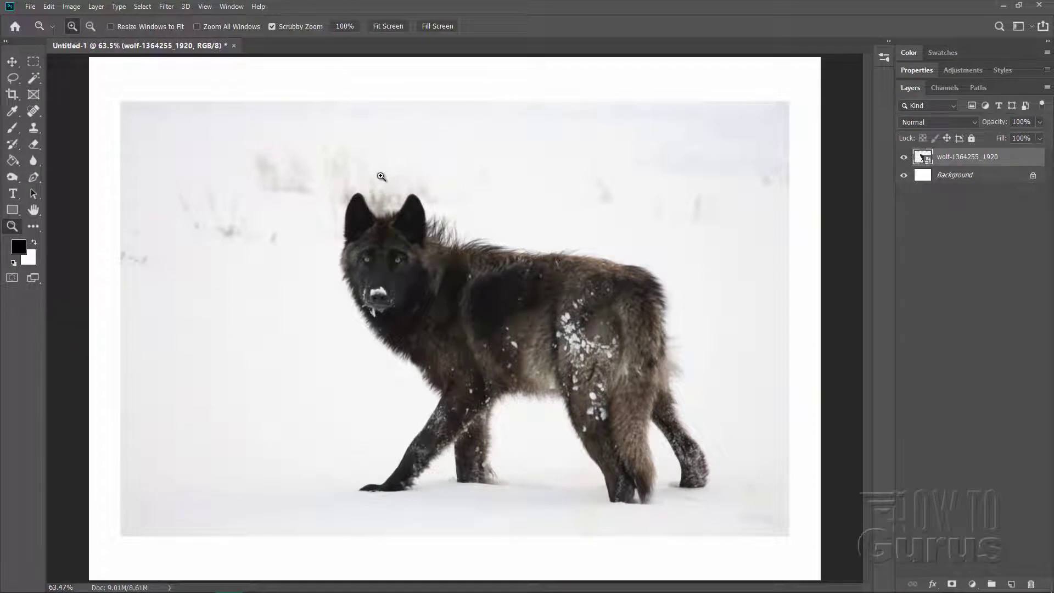
drag(381, 176, 360, 172)
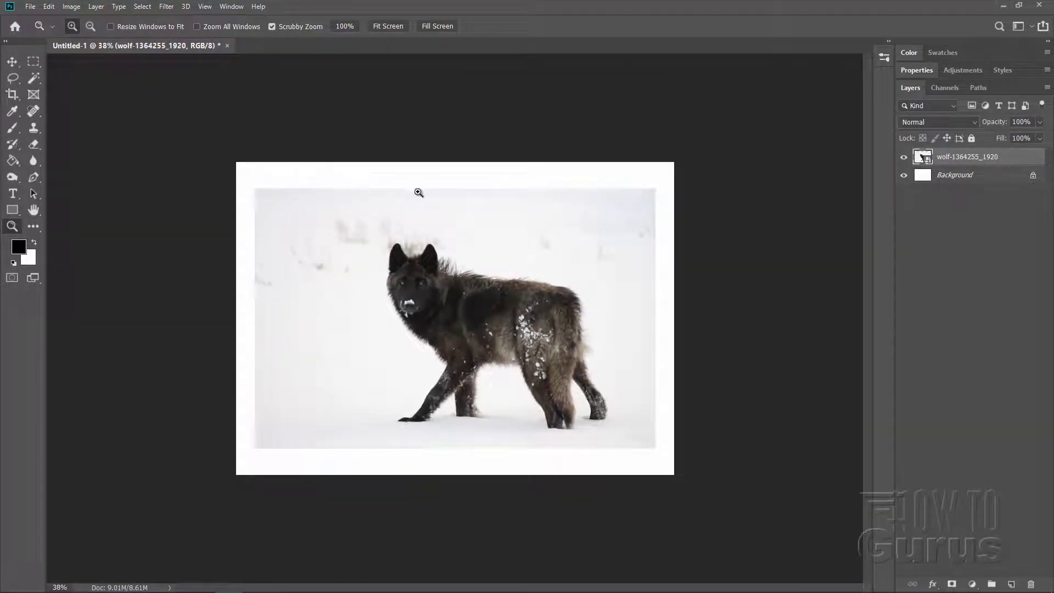
click(12, 62)
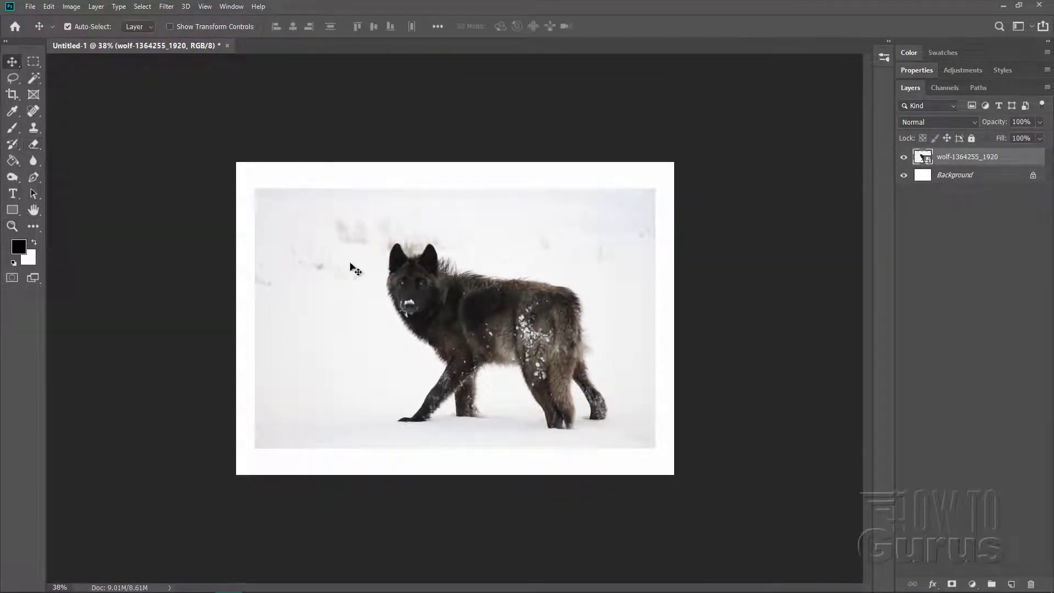
key(ctrl+t)
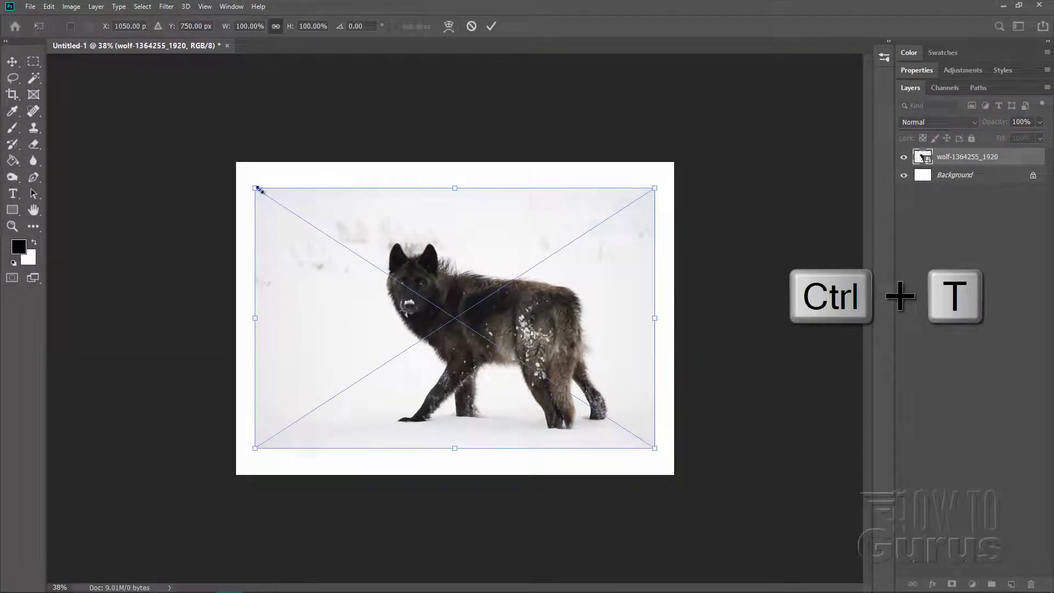
drag(255, 187, 161, 127)
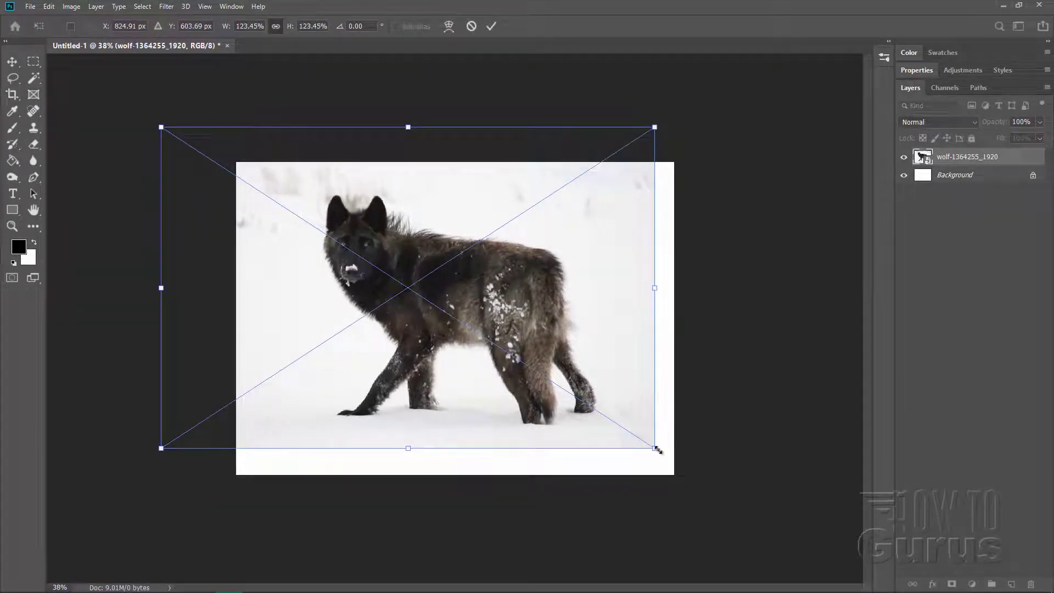
drag(656, 449, 715, 487)
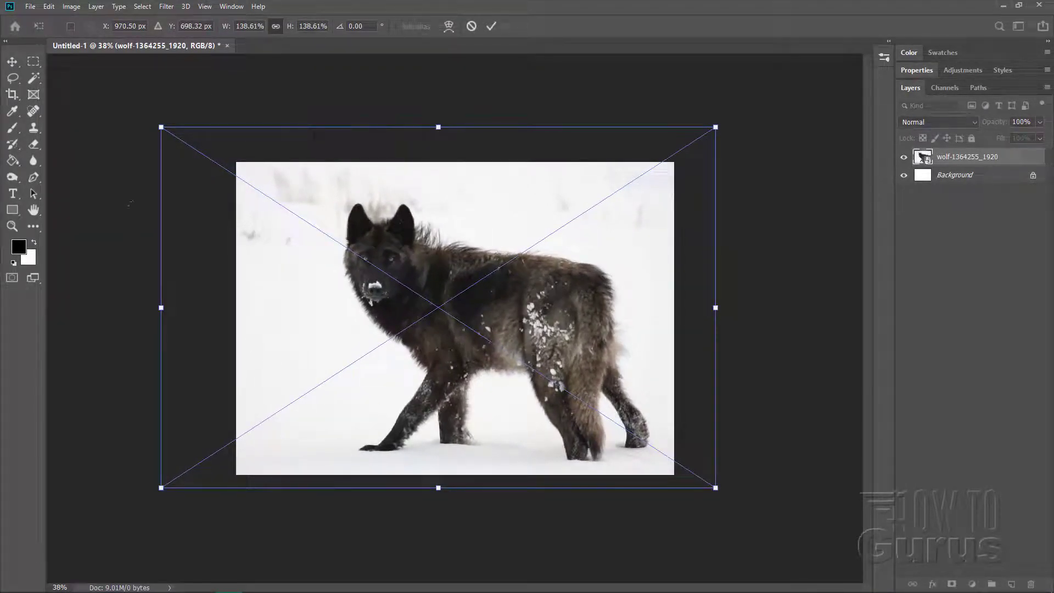
drag(161, 127, 106, 105)
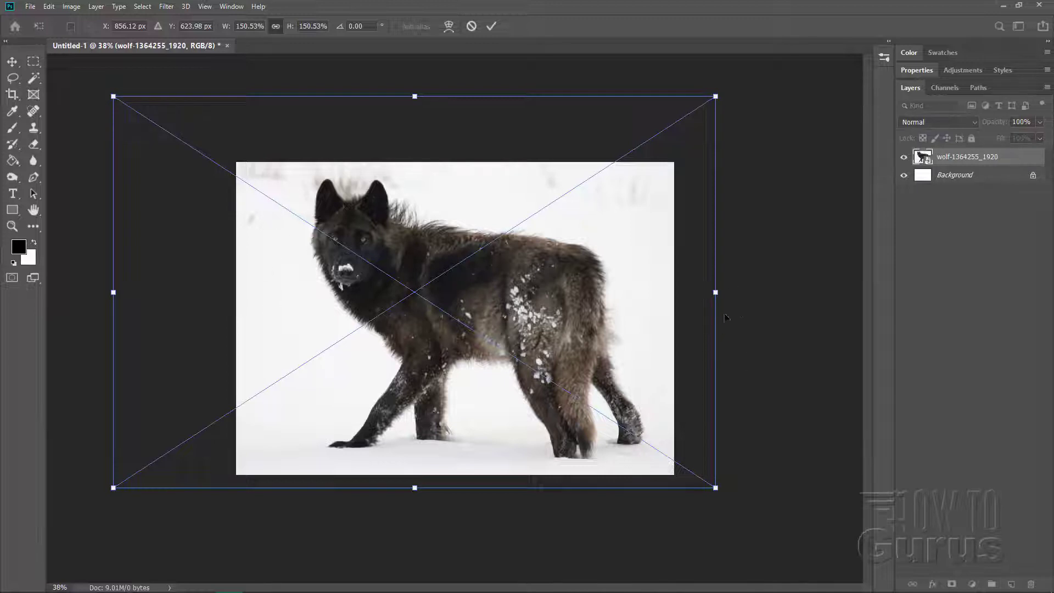
drag(572, 363, 581, 362)
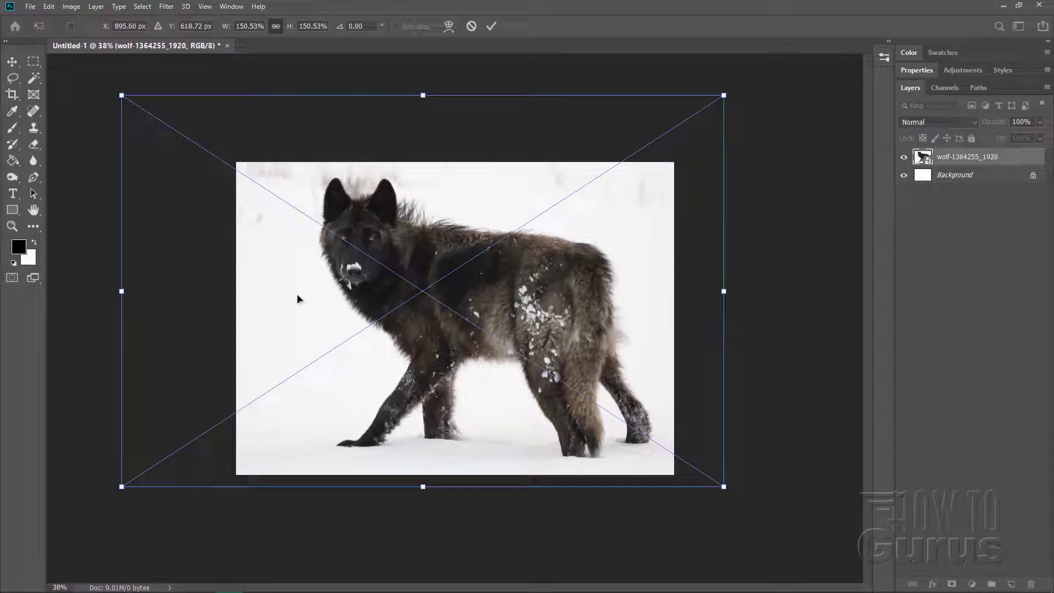
drag(435, 358, 438, 368)
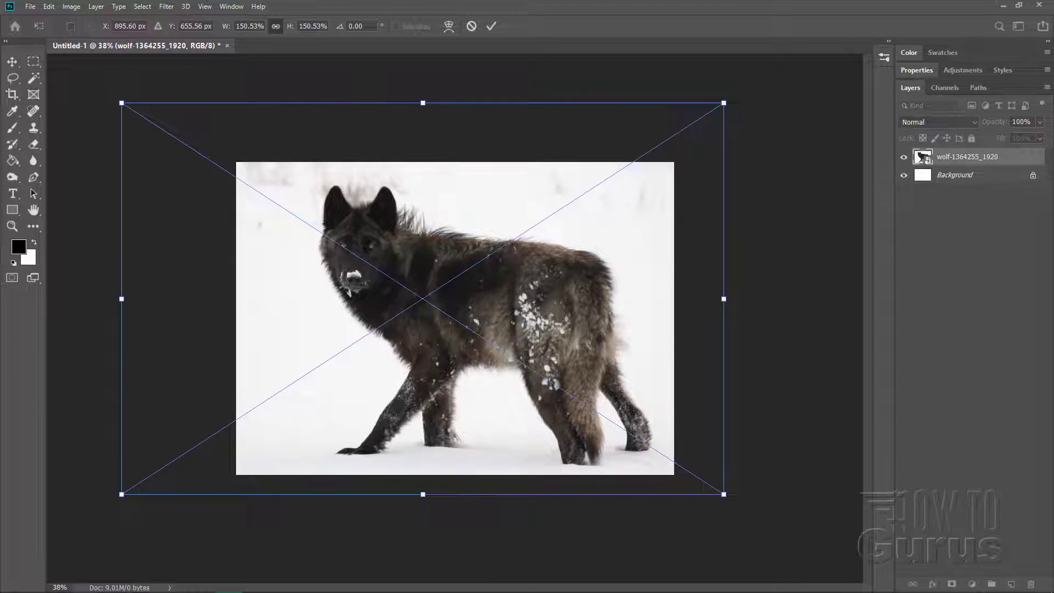
click(491, 26)
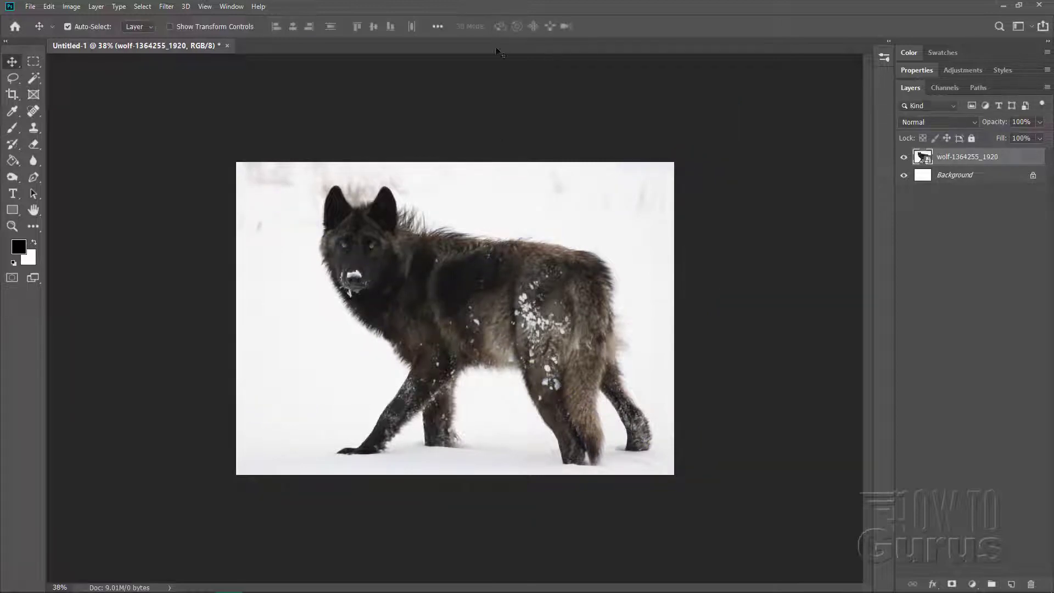
Open the wolf layer in the Select and Mask workspace.
click(12, 226)
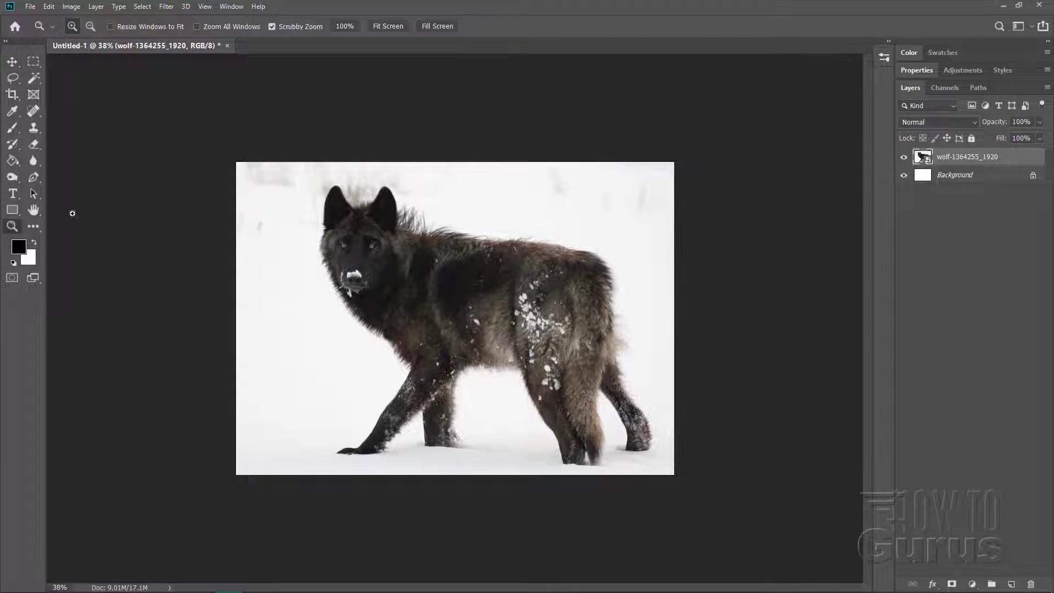
click(386, 27)
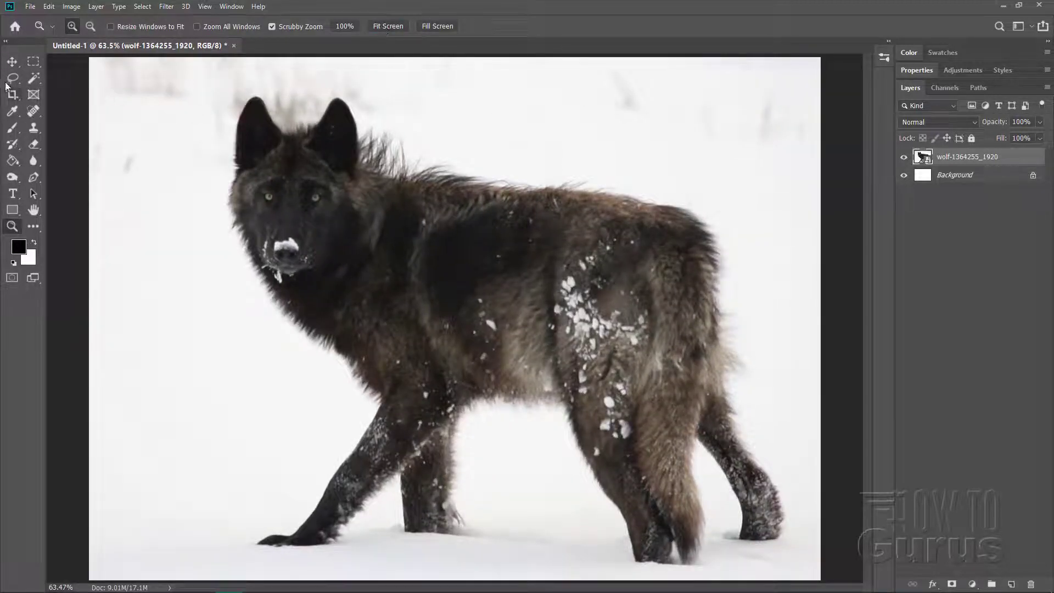
click(11, 62)
click(143, 6)
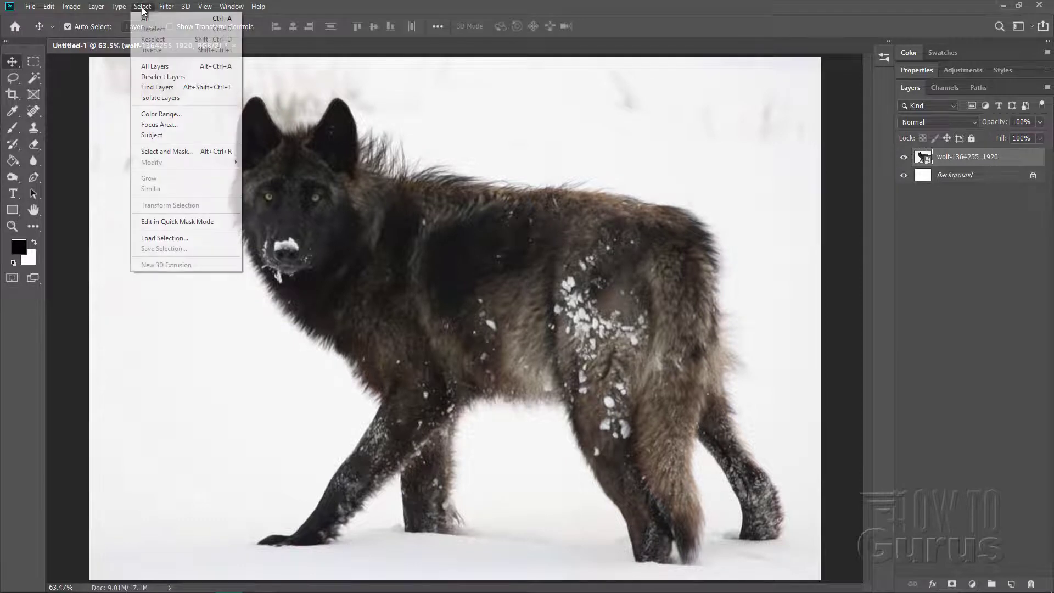
click(151, 152)
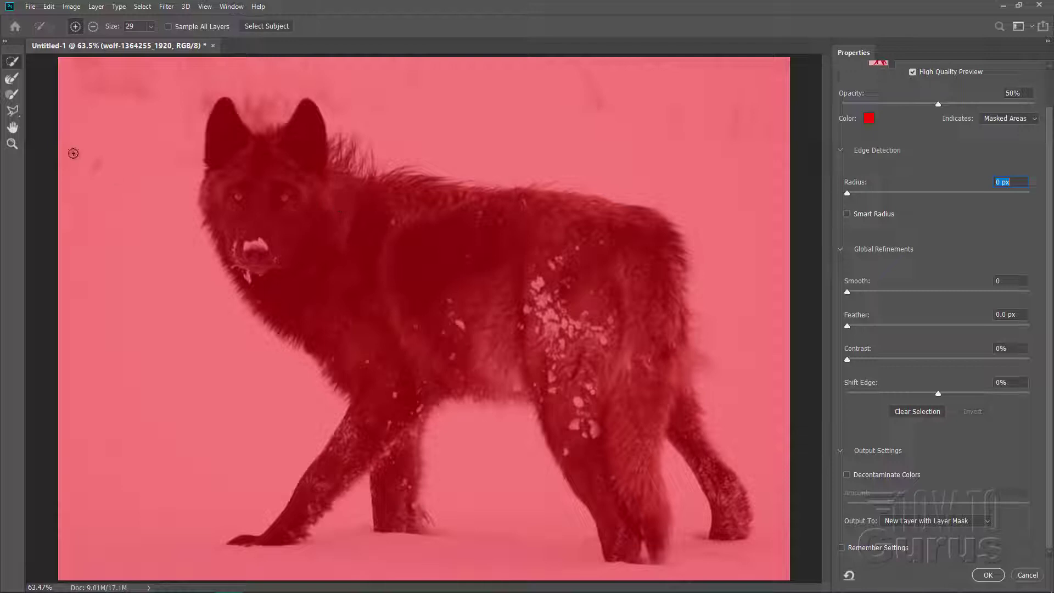
Turn on Smart Radius and select the wolf's head, body and all four legs with the Quick Selection tool.
click(11, 64)
mouse_move(262, 165)
mouse_down()
mouse_move(254, 227)
mouse_move(288, 305)
mouse_move(373, 388)
mouse_move(361, 236)
mouse_move(390, 210)
mouse_move(440, 206)
mouse_move(619, 235)
mouse_move(639, 259)
mouse_move(640, 379)
mouse_up()
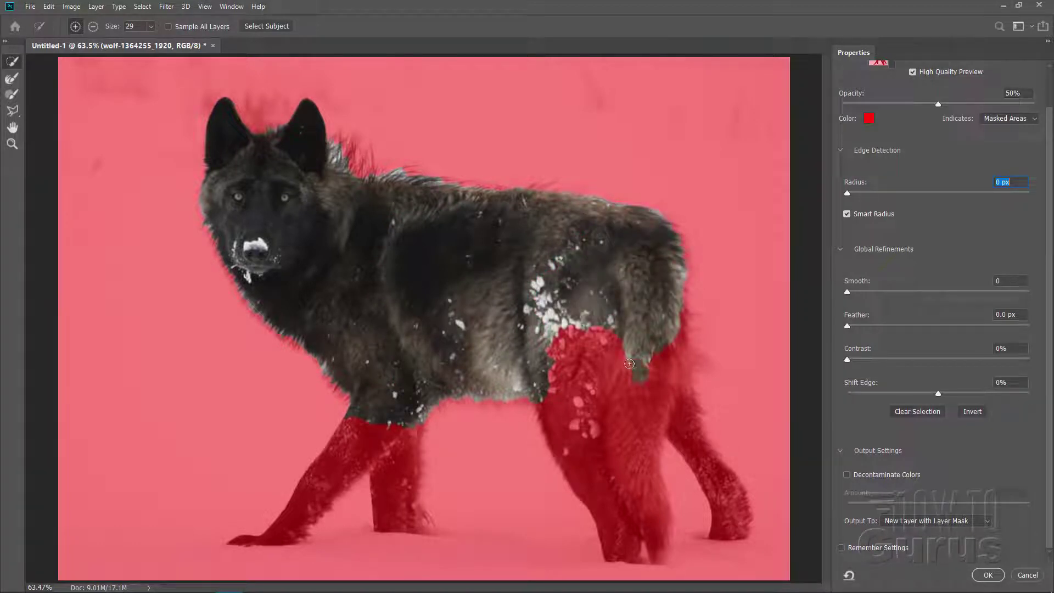
drag(376, 433, 291, 524)
drag(405, 426, 402, 503)
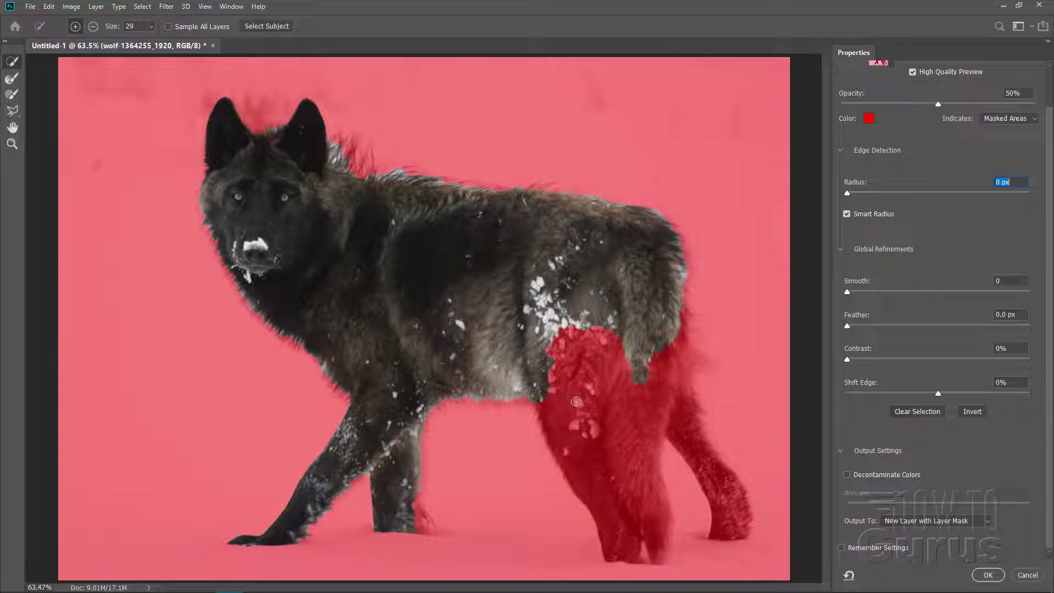
drag(576, 401, 622, 535)
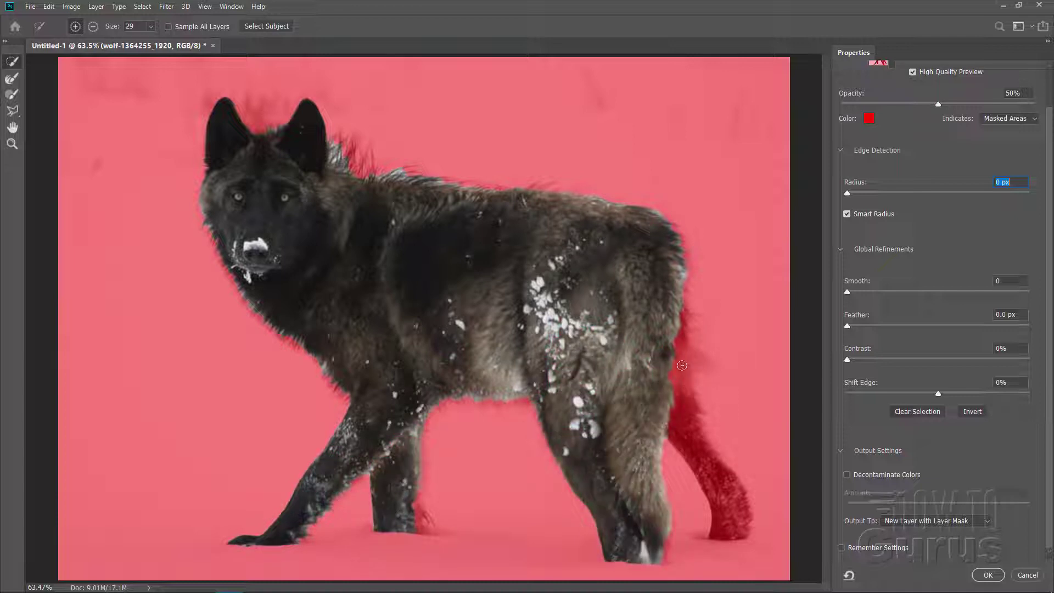
mouse_move(682, 365)
mouse_down()
mouse_move(694, 466)
mouse_move(723, 491)
mouse_move(731, 522)
mouse_up()
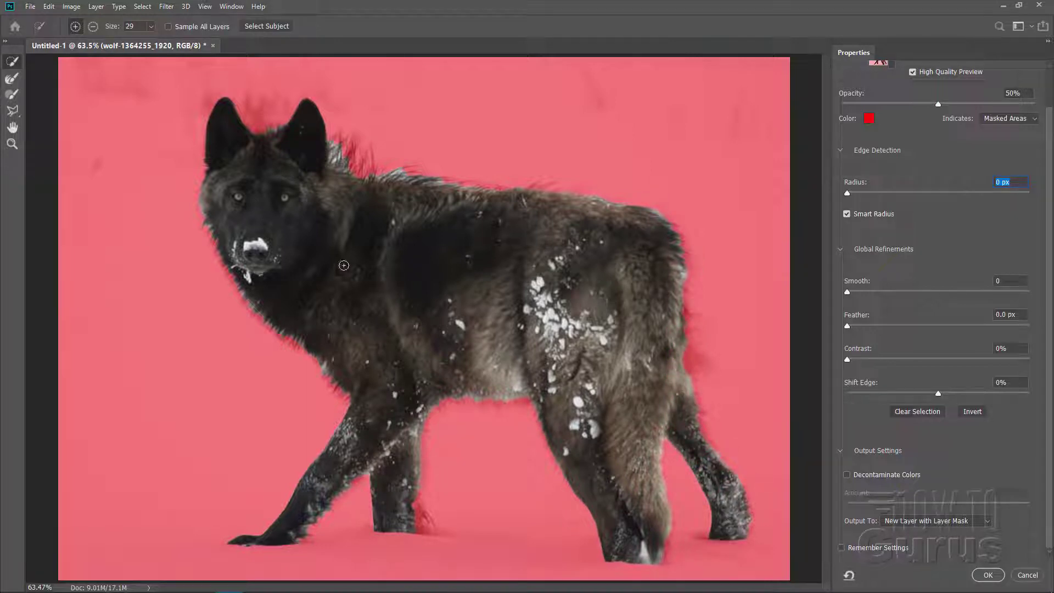
Brush the wolf's fur edges with the Refine Edge Brush and output the selection to a new layer with layer mask.
click(9, 81)
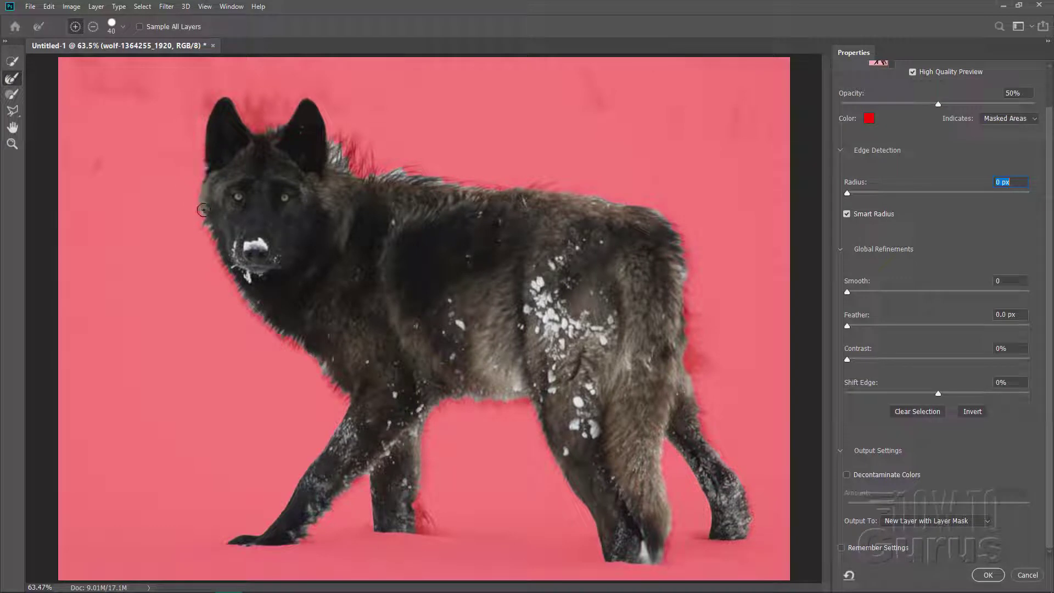
mouse_move(203, 209)
mouse_down()
mouse_move(254, 319)
mouse_move(241, 296)
mouse_move(269, 337)
mouse_move(296, 345)
mouse_move(332, 386)
mouse_move(317, 360)
mouse_move(351, 400)
mouse_move(299, 475)
mouse_move(277, 439)
mouse_move(276, 473)
mouse_move(285, 496)
mouse_move(293, 487)
mouse_move(285, 502)
mouse_move(263, 526)
mouse_move(217, 542)
mouse_move(266, 558)
mouse_move(306, 545)
mouse_move(365, 473)
mouse_move(347, 509)
mouse_up()
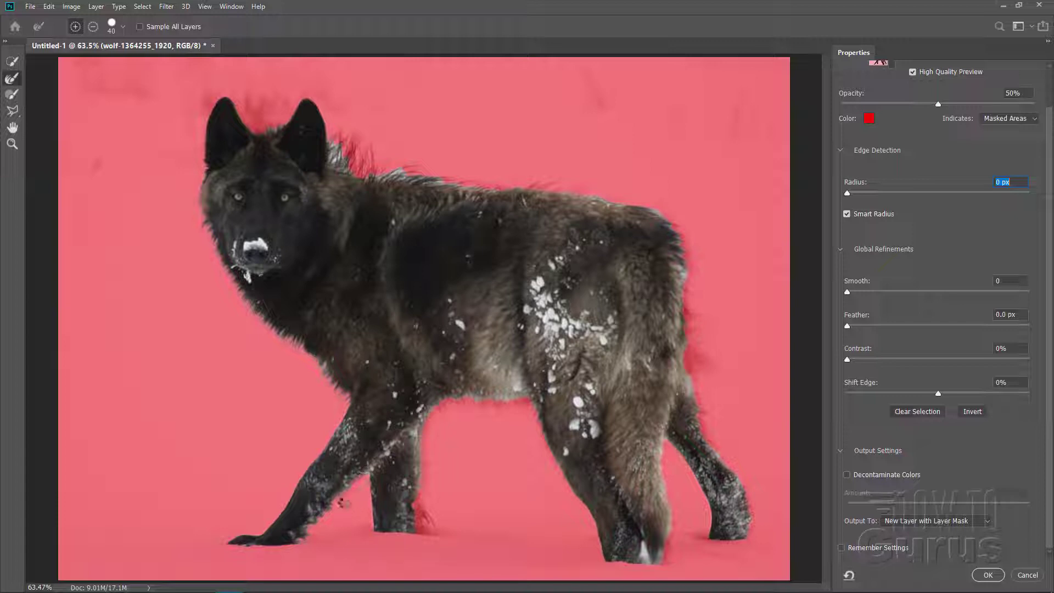
mouse_move(426, 429)
mouse_down()
mouse_move(416, 507)
mouse_move(427, 524)
mouse_move(444, 508)
mouse_move(425, 498)
mouse_move(418, 530)
mouse_up()
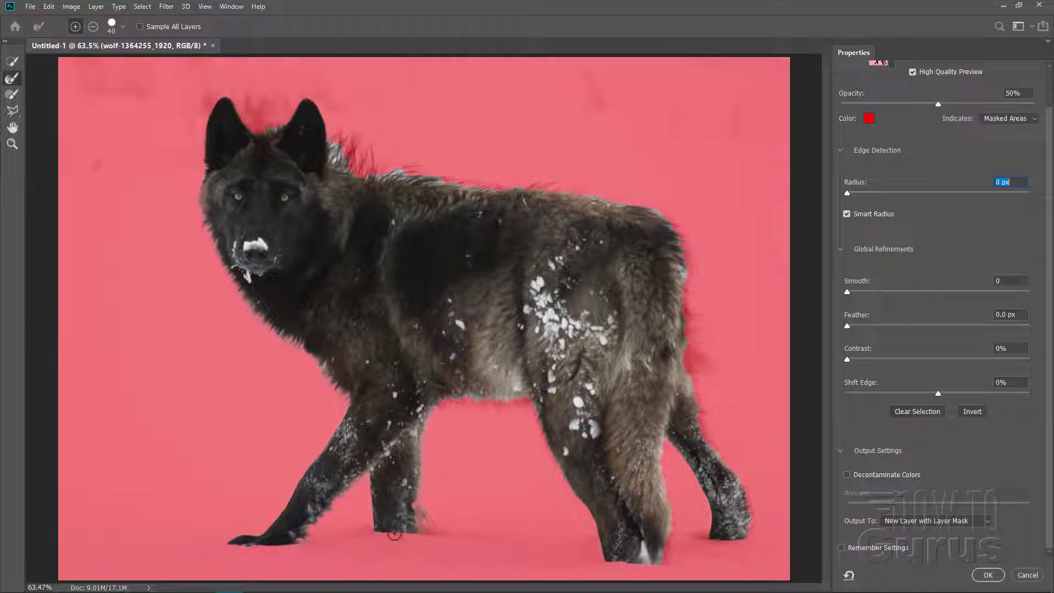
mouse_move(438, 411)
mouse_down()
mouse_move(463, 400)
mouse_move(528, 404)
mouse_up()
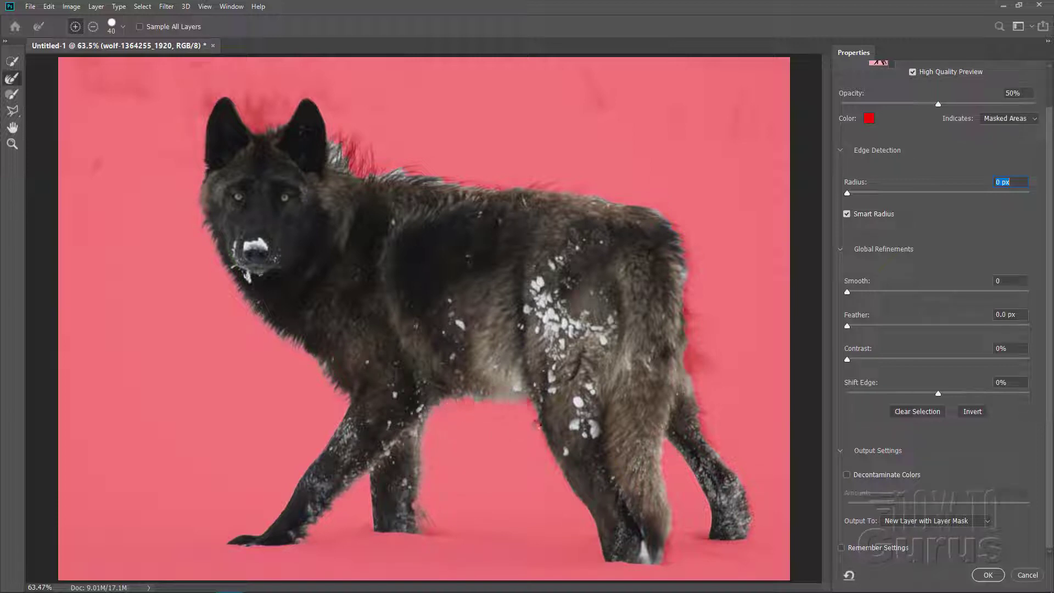
drag(543, 448, 560, 480)
mouse_move(718, 520)
mouse_down()
mouse_move(679, 470)
mouse_move(669, 441)
mouse_up()
mouse_move(685, 246)
mouse_down()
mouse_move(692, 337)
mouse_move(724, 337)
mouse_move(707, 309)
mouse_move(696, 340)
mouse_move(718, 342)
mouse_move(716, 325)
mouse_move(702, 327)
mouse_move(691, 367)
mouse_move(738, 368)
mouse_move(700, 342)
mouse_move(687, 363)
mouse_move(720, 377)
mouse_move(725, 367)
mouse_move(708, 342)
mouse_move(699, 387)
mouse_move(732, 365)
mouse_up()
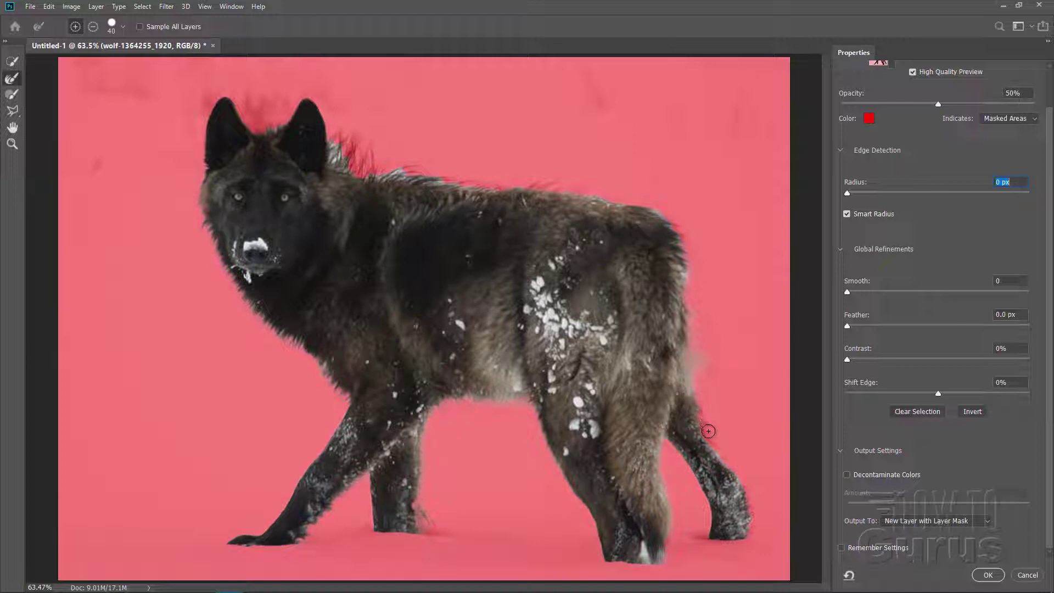
mouse_move(721, 450)
mouse_down()
mouse_move(752, 501)
mouse_move(753, 536)
mouse_up()
mouse_move(683, 280)
mouse_down()
mouse_move(678, 230)
mouse_move(650, 209)
mouse_move(552, 189)
mouse_up()
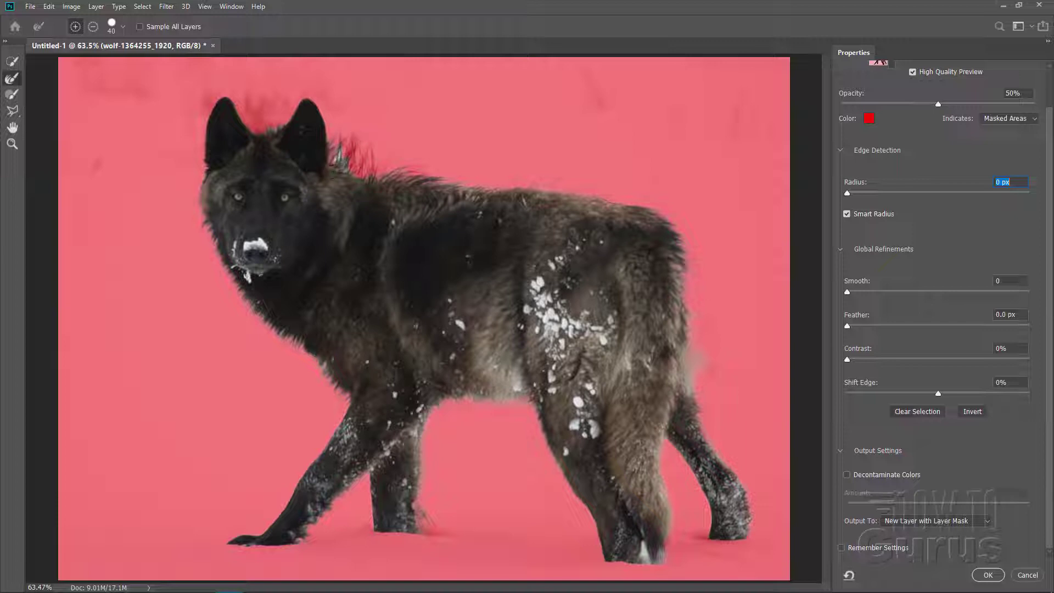
mouse_move(332, 165)
mouse_down()
mouse_move(387, 152)
mouse_move(362, 128)
mouse_move(344, 172)
mouse_move(390, 145)
mouse_move(372, 135)
mouse_move(356, 173)
mouse_move(380, 168)
mouse_move(399, 141)
mouse_move(374, 140)
mouse_move(360, 178)
mouse_move(381, 175)
mouse_move(387, 150)
mouse_move(367, 177)
mouse_move(428, 167)
mouse_up()
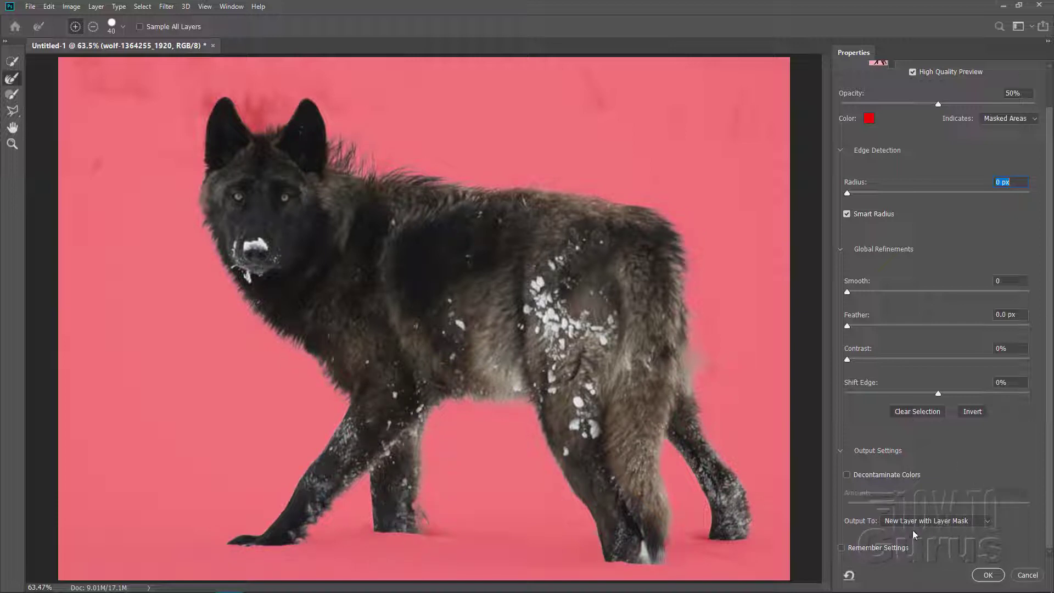
click(988, 575)
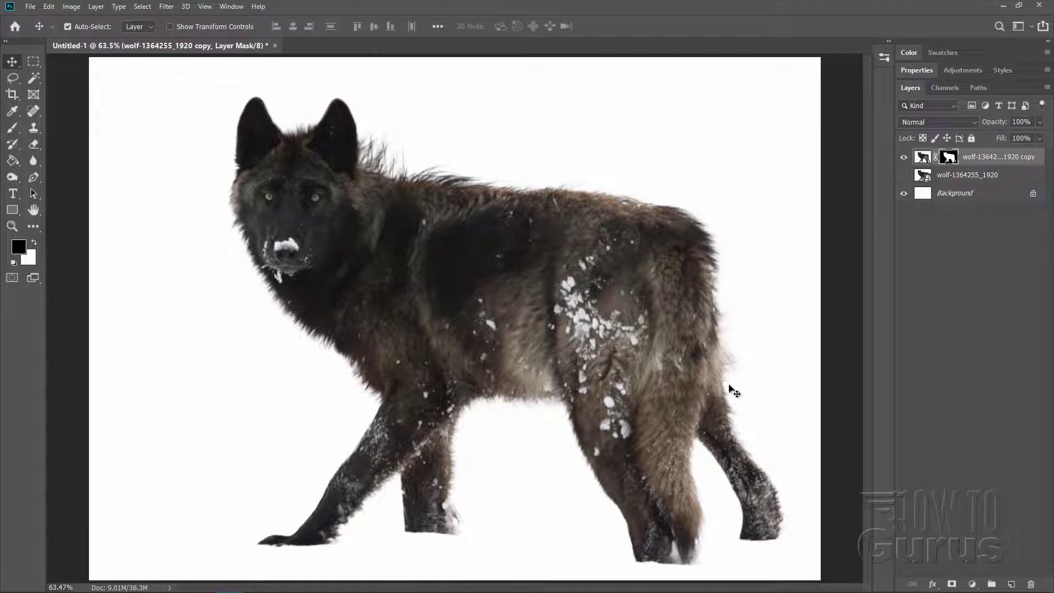
Show the original wolf-1364255_1920 layer and add a layer mask to it.
click(904, 175)
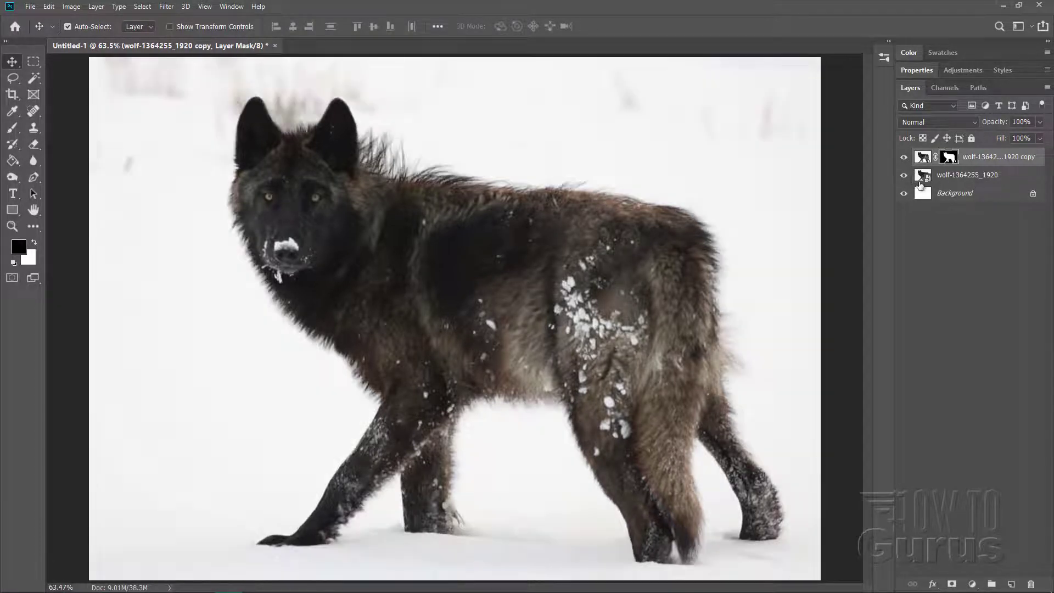
click(962, 182)
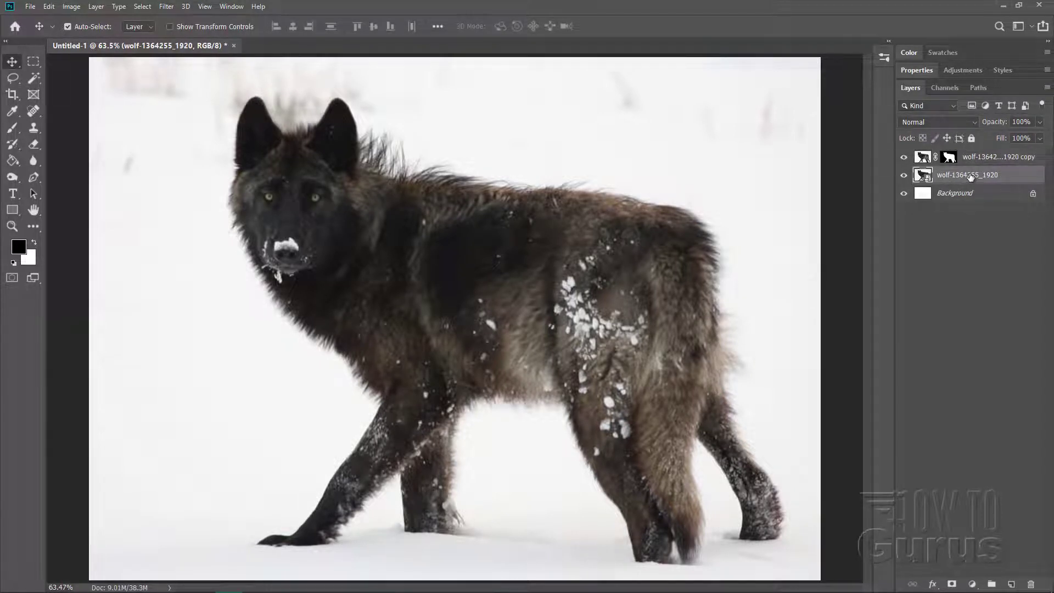
click(951, 584)
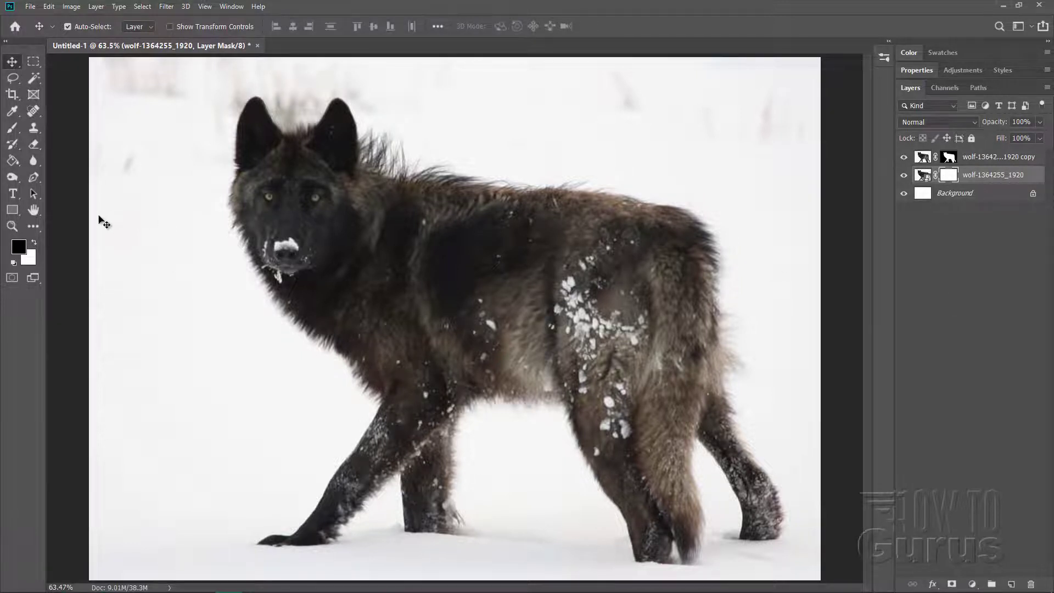
Paint black on the original wolf layer's mask with a soft 500 px brush, hiding all but the snowy ground around the paws.
click(13, 226)
scroll(329, 267, down, 2)
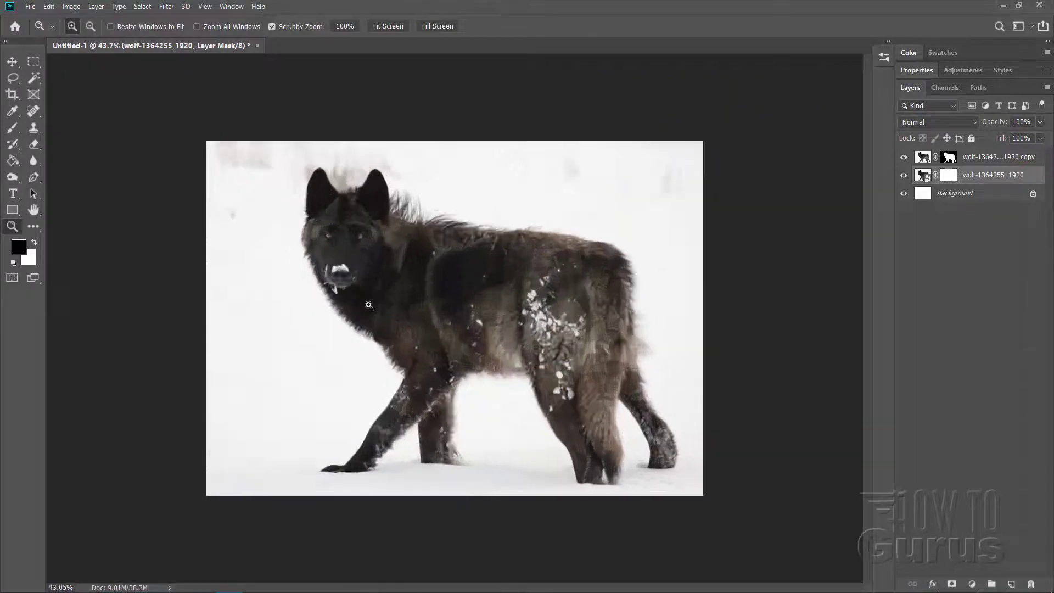
scroll(335, 300, up, 3)
scroll(345, 303, down, 4)
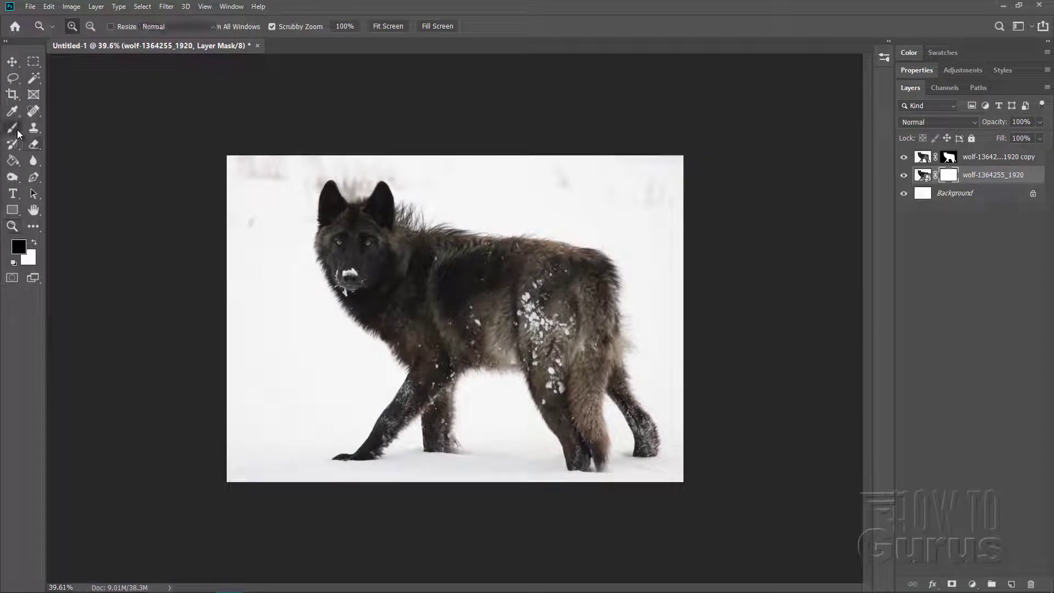
click(17, 128)
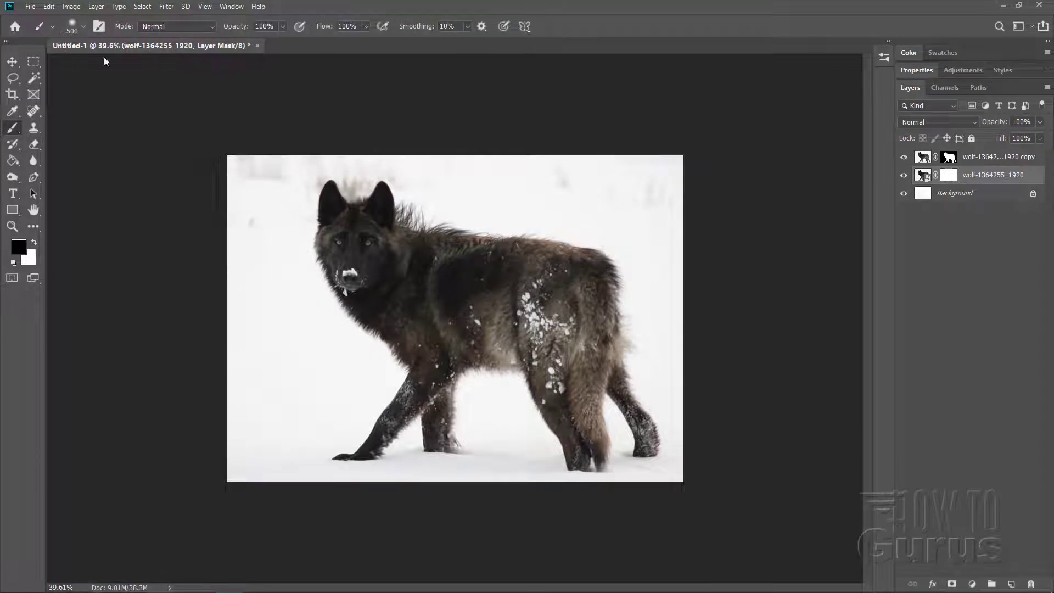
click(81, 31)
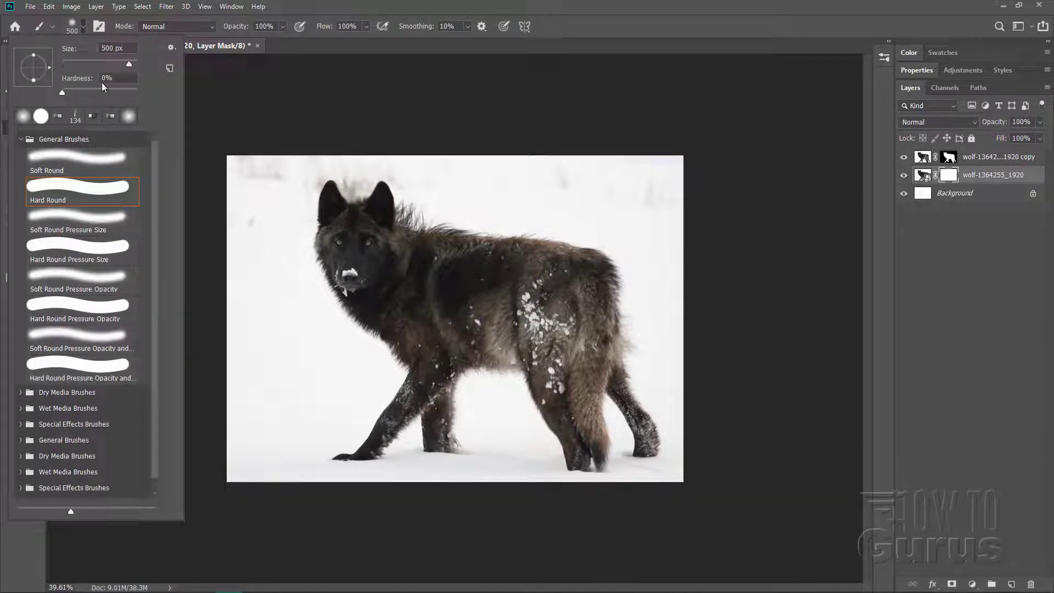
click(83, 31)
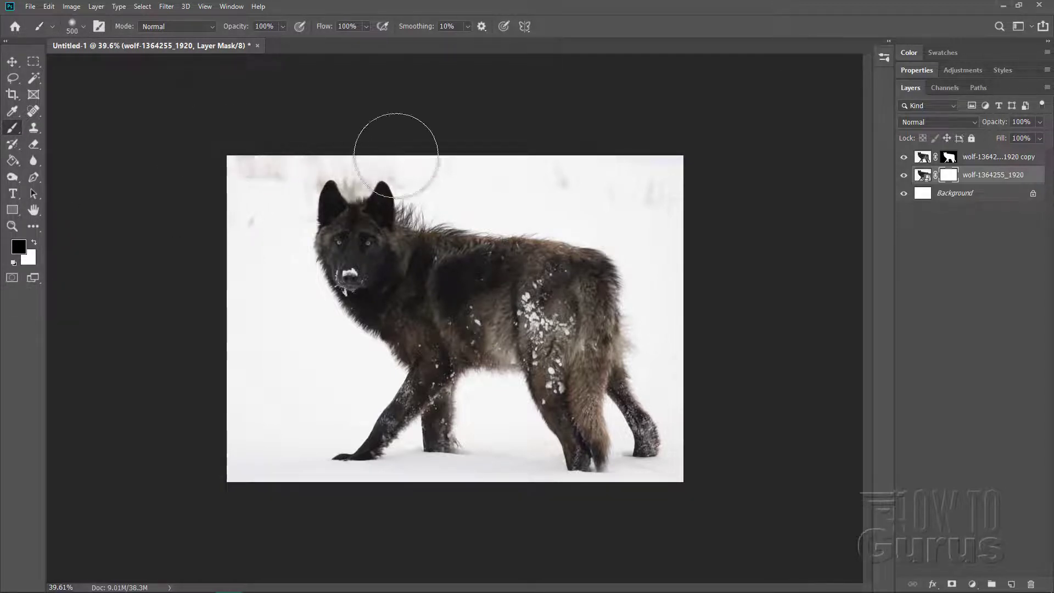
mouse_move(395, 155)
mouse_down()
mouse_move(657, 156)
mouse_move(690, 174)
mouse_move(210, 206)
mouse_move(249, 225)
mouse_move(675, 253)
mouse_move(700, 275)
mouse_move(325, 282)
mouse_move(229, 292)
mouse_move(231, 310)
mouse_move(691, 314)
mouse_move(717, 304)
mouse_move(724, 337)
mouse_move(345, 331)
mouse_move(232, 348)
mouse_move(671, 384)
mouse_move(640, 391)
mouse_move(512, 400)
mouse_move(179, 386)
mouse_move(205, 379)
mouse_move(211, 404)
mouse_move(233, 408)
mouse_move(727, 386)
mouse_move(720, 370)
mouse_move(750, 448)
mouse_move(661, 478)
mouse_move(683, 261)
mouse_move(671, 209)
mouse_move(649, 193)
mouse_move(228, 323)
mouse_move(659, 322)
mouse_move(667, 526)
mouse_move(600, 499)
mouse_move(437, 489)
mouse_move(247, 499)
mouse_move(535, 484)
mouse_up()
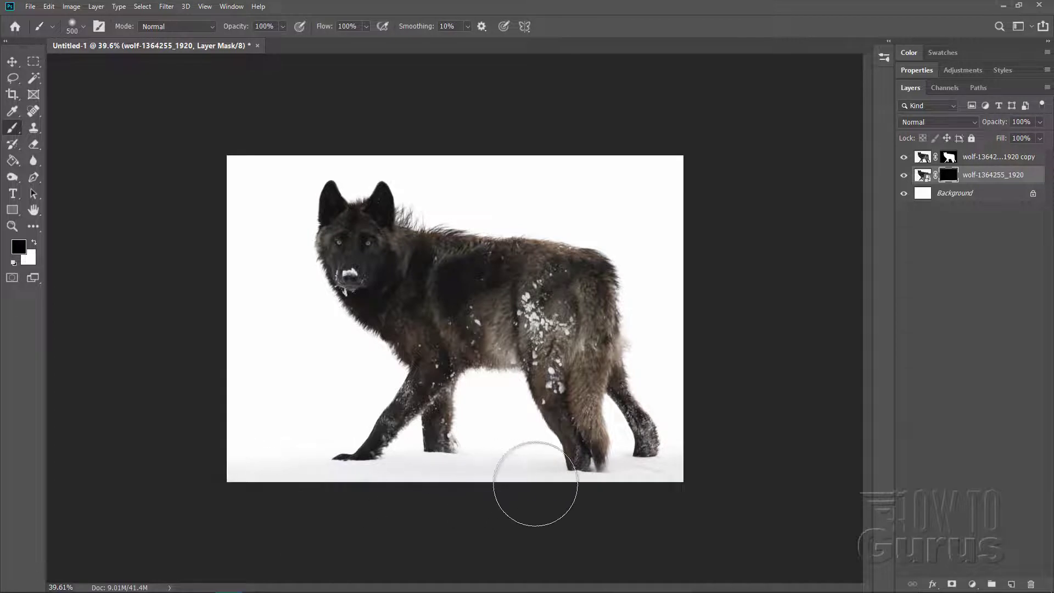
Paint the mask white along the lower edge to bring back more snow, and hide the wolf copy layer.
click(36, 242)
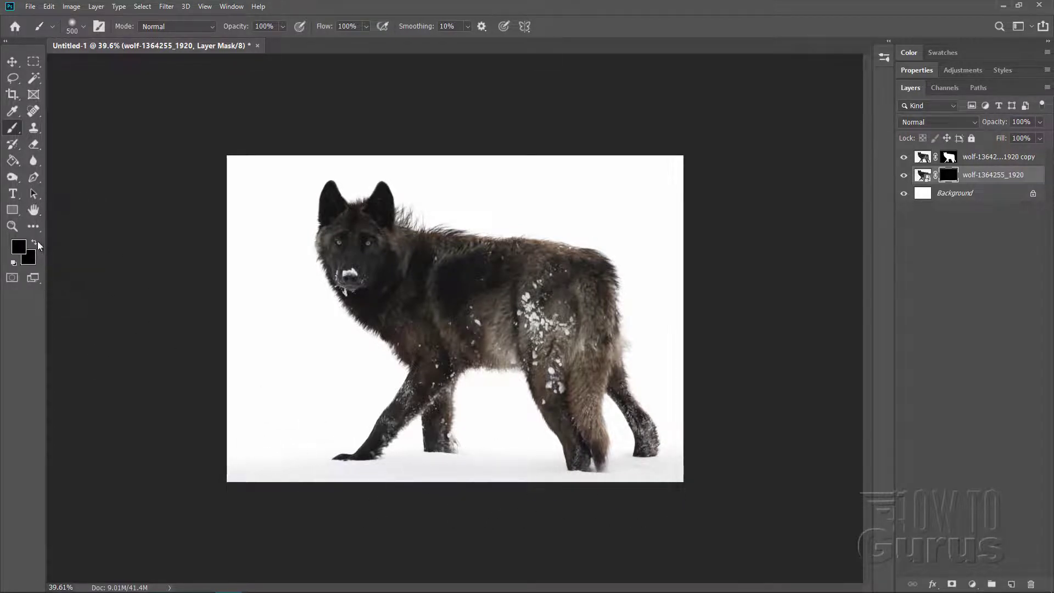
mouse_move(153, 365)
mouse_down()
mouse_move(309, 496)
mouse_move(258, 496)
mouse_move(398, 504)
mouse_move(696, 493)
mouse_move(190, 487)
mouse_move(715, 478)
mouse_move(582, 491)
mouse_move(330, 479)
mouse_move(243, 487)
mouse_move(228, 527)
mouse_move(333, 504)
mouse_move(685, 491)
mouse_move(719, 500)
mouse_move(440, 511)
mouse_move(647, 505)
mouse_up()
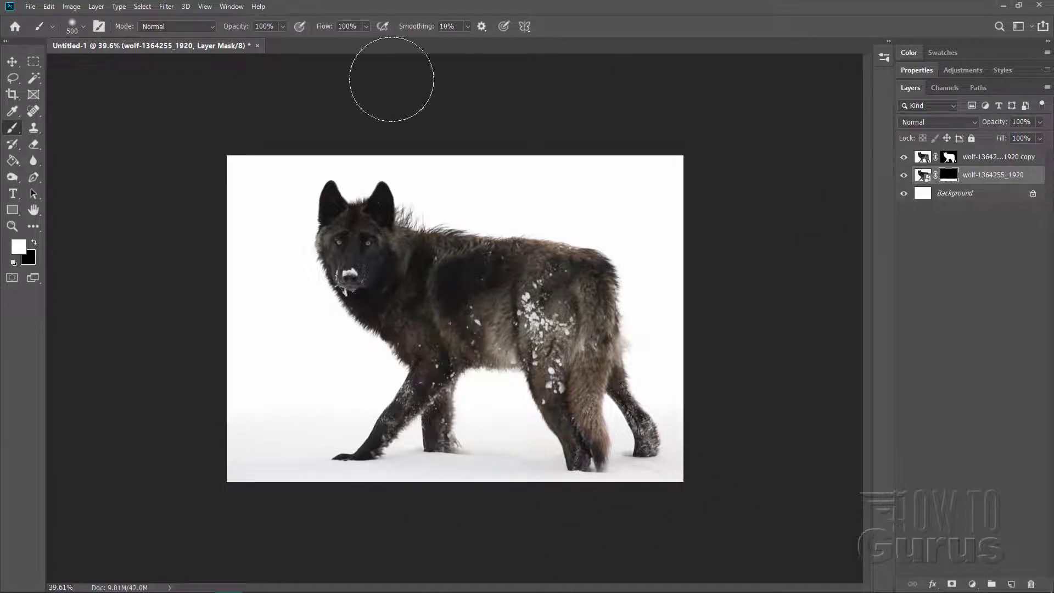
click(13, 63)
click(903, 159)
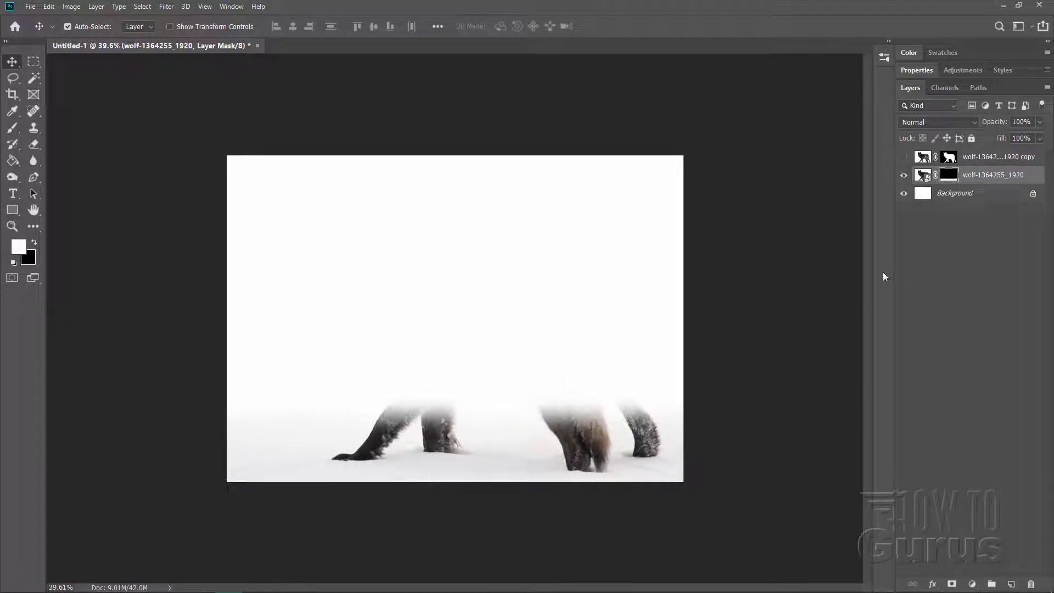
click(904, 158)
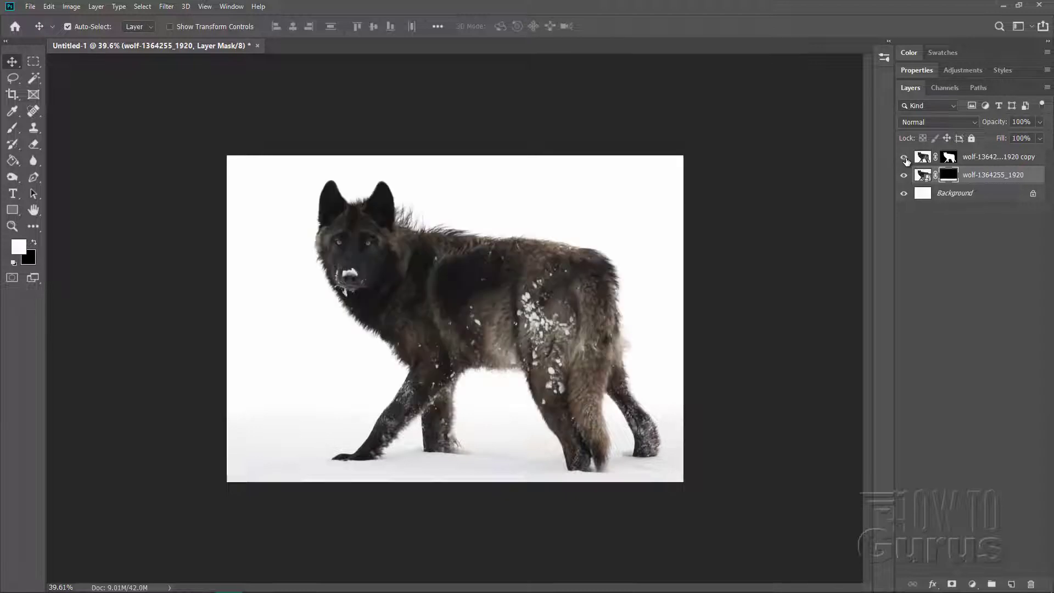
click(904, 159)
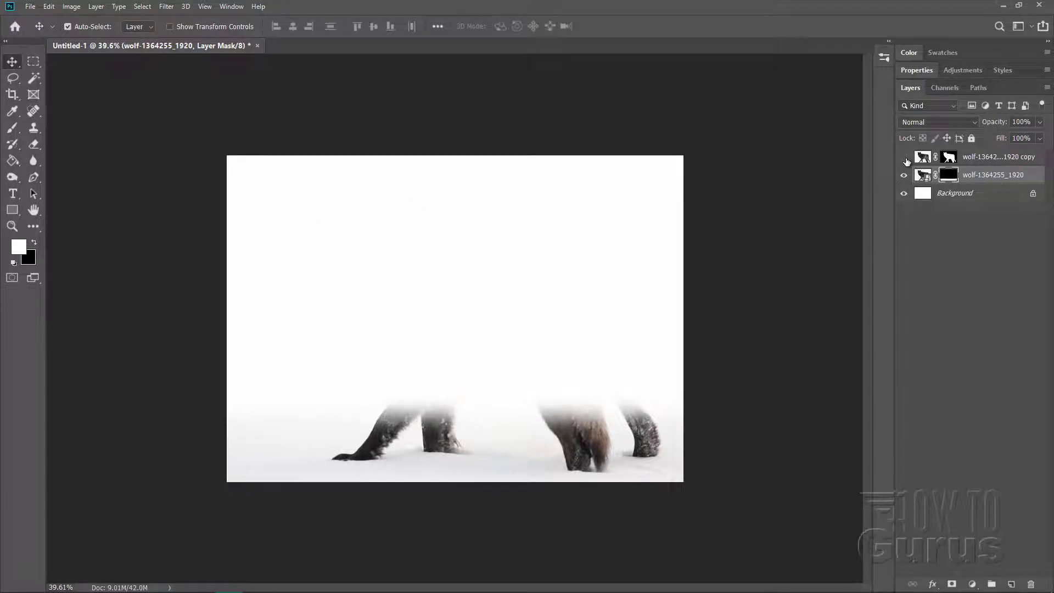
click(905, 158)
click(905, 159)
Paint black on the original layer's mask above the snow with the 500 px brush to trim the upper legs.
click(36, 243)
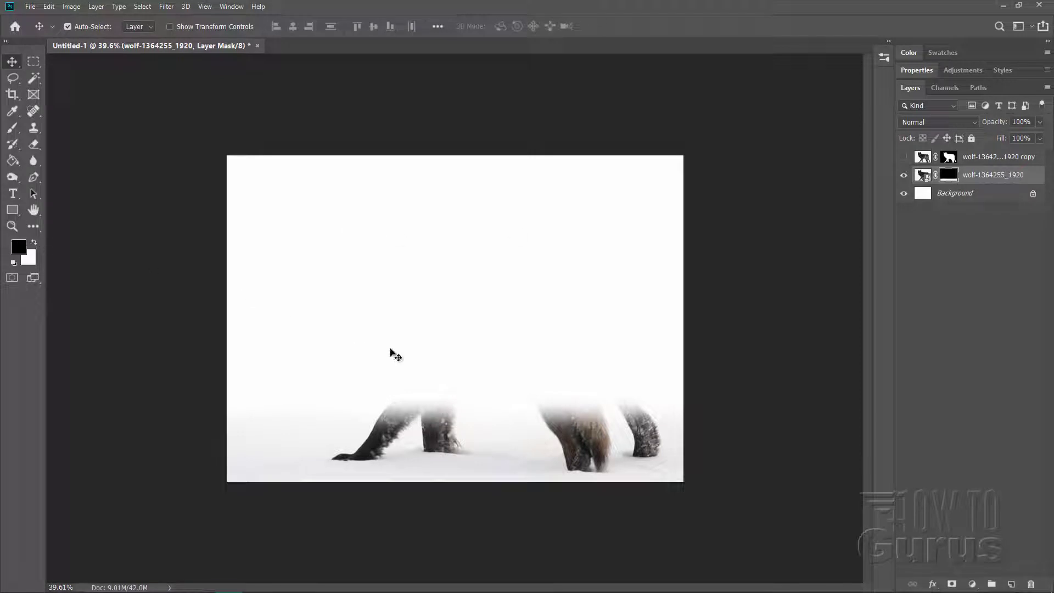
click(13, 127)
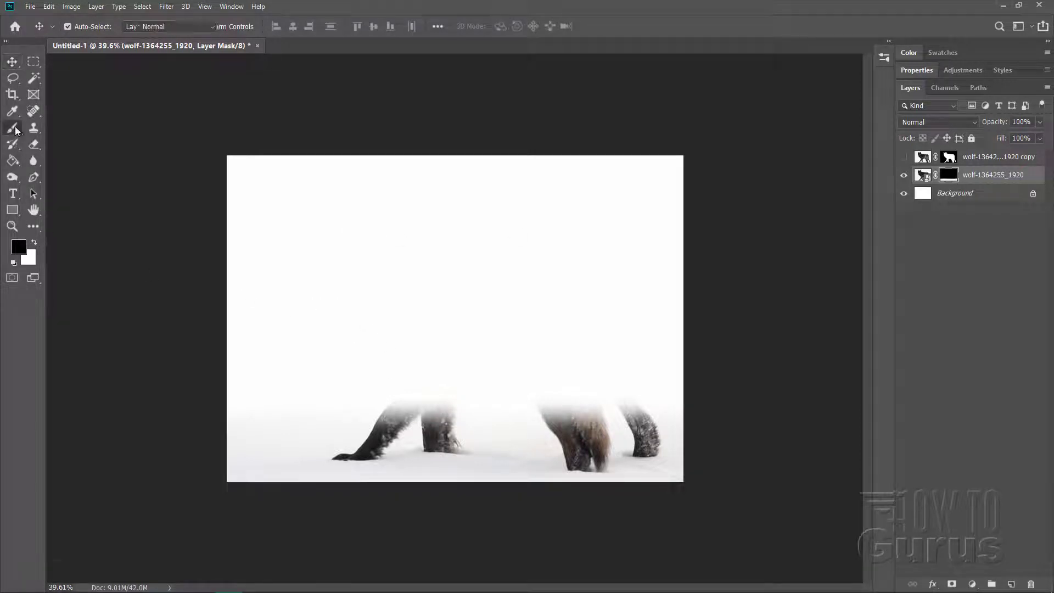
mouse_move(472, 350)
mouse_down()
mouse_move(403, 362)
mouse_move(620, 353)
mouse_move(432, 367)
mouse_move(268, 364)
mouse_up()
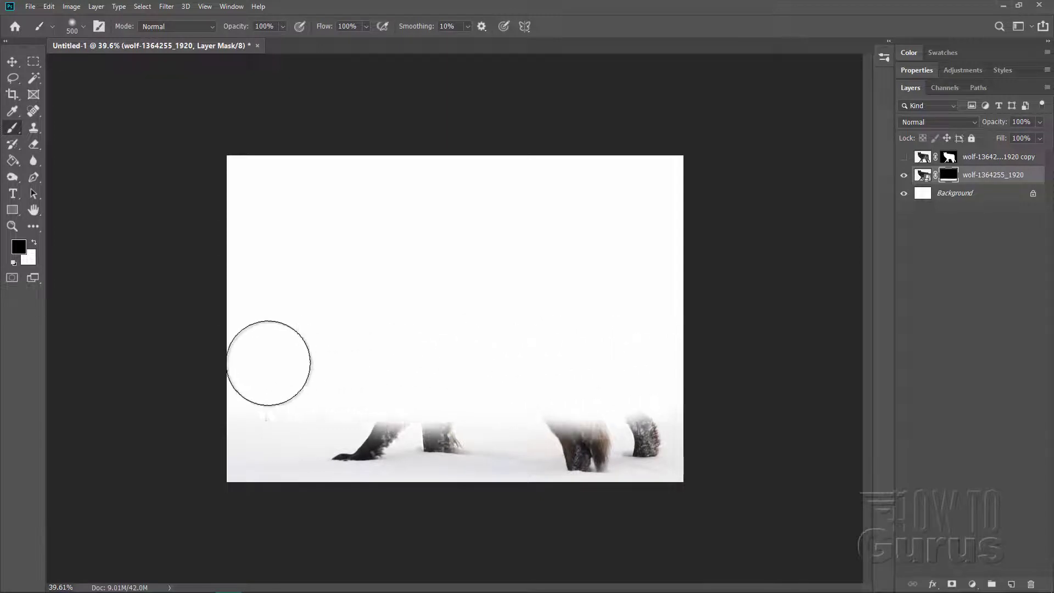
click(84, 26)
click(83, 65)
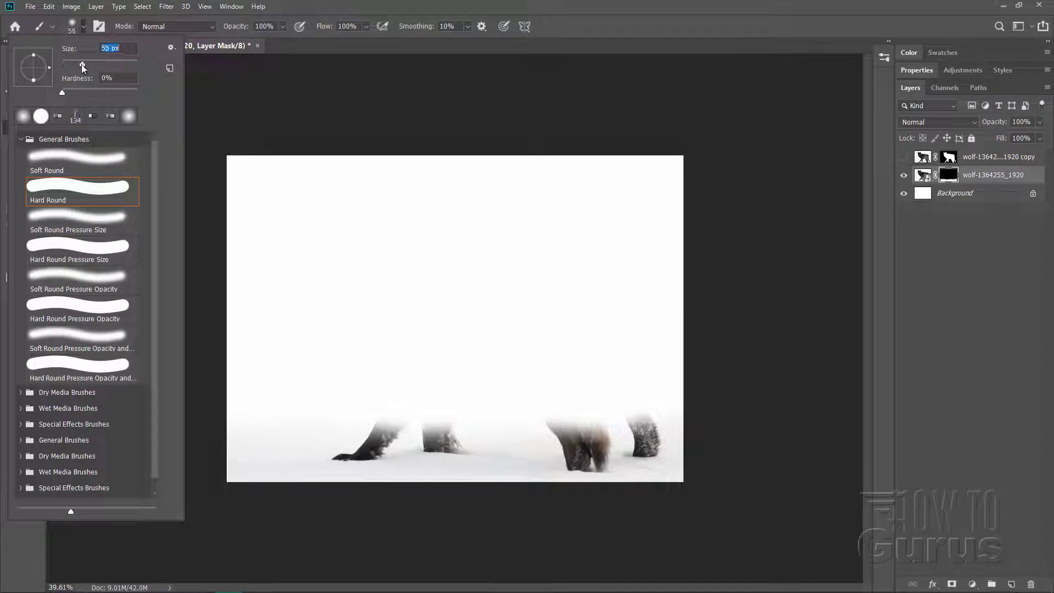
click(78, 30)
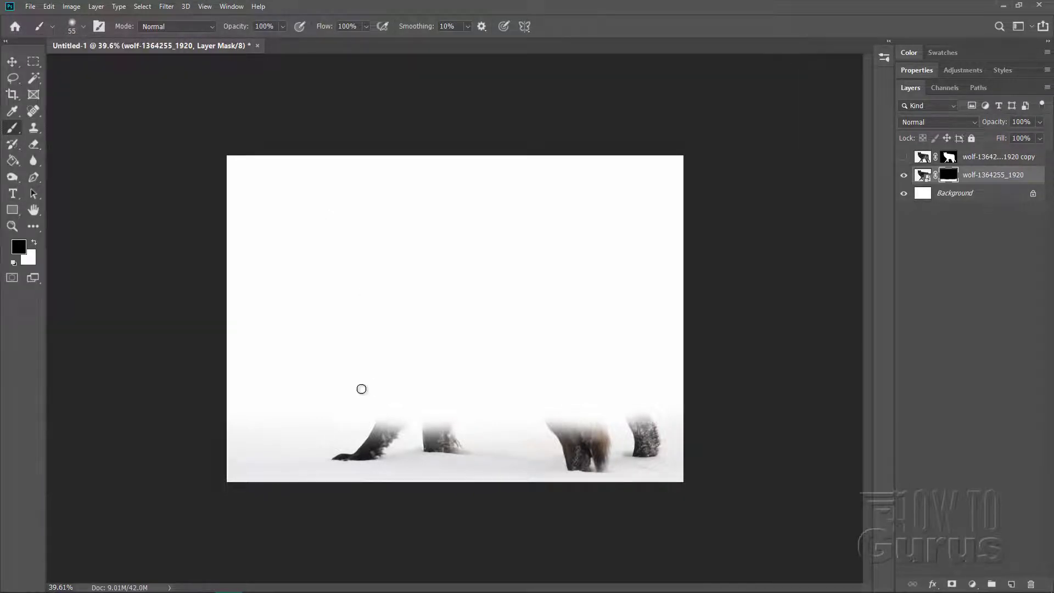
Paint black across the remaining upper legs on the mask with a 229 px brush, and show the wolf copy layer again.
click(77, 26)
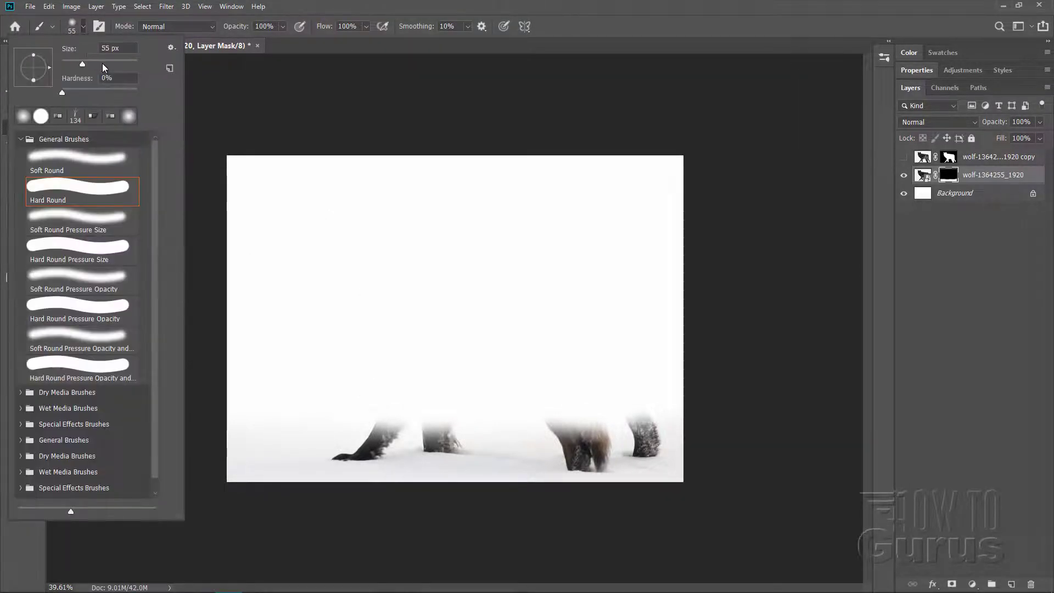
click(103, 64)
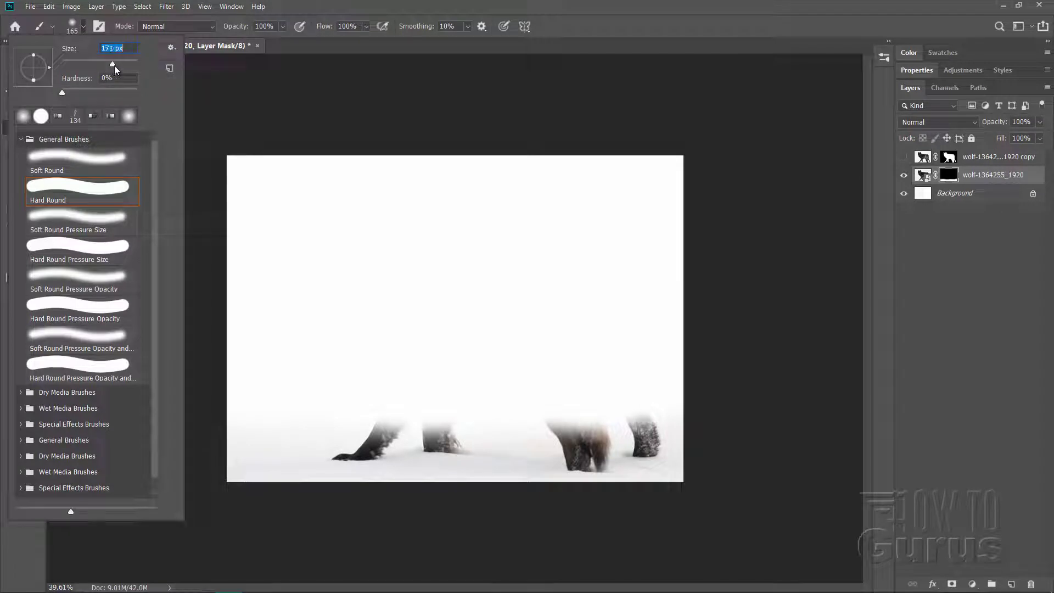
drag(117, 65, 119, 65)
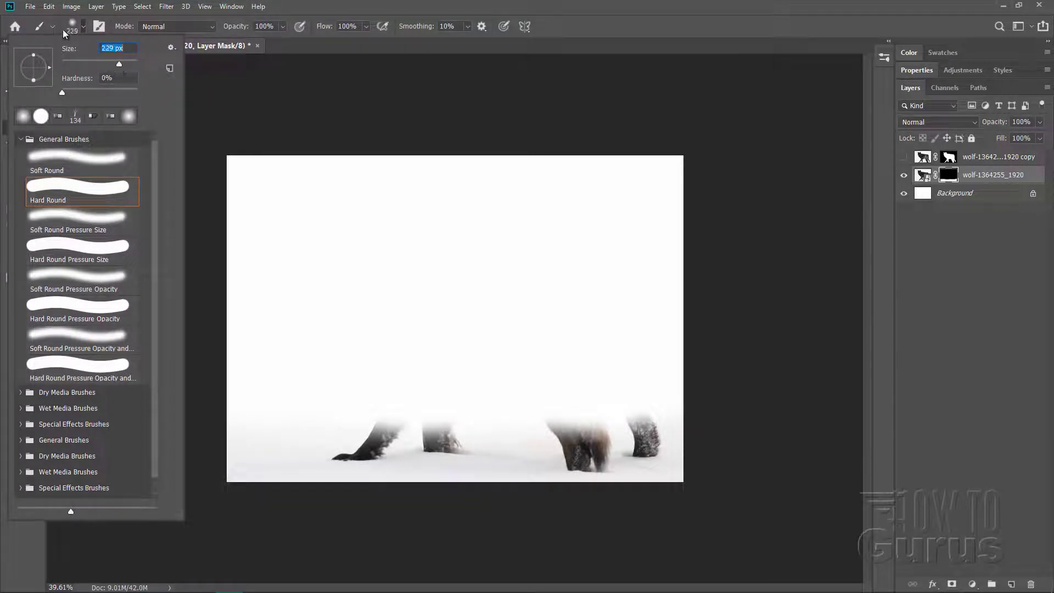
click(83, 26)
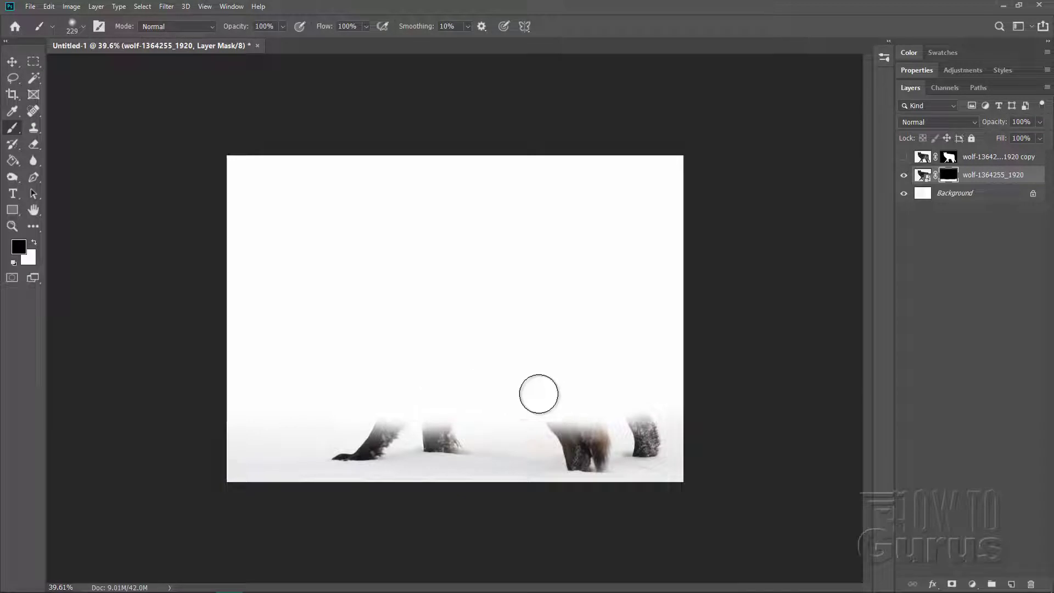
mouse_move(668, 393)
mouse_down()
mouse_move(396, 411)
mouse_move(272, 402)
mouse_up()
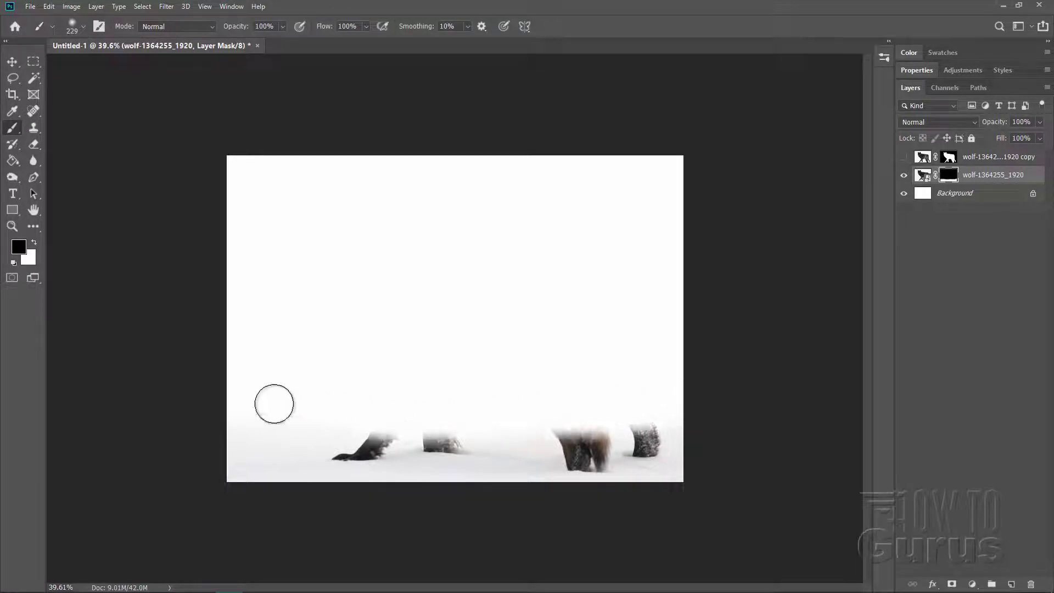
mouse_move(451, 392)
mouse_down()
mouse_move(673, 409)
mouse_move(406, 388)
mouse_move(323, 393)
mouse_up()
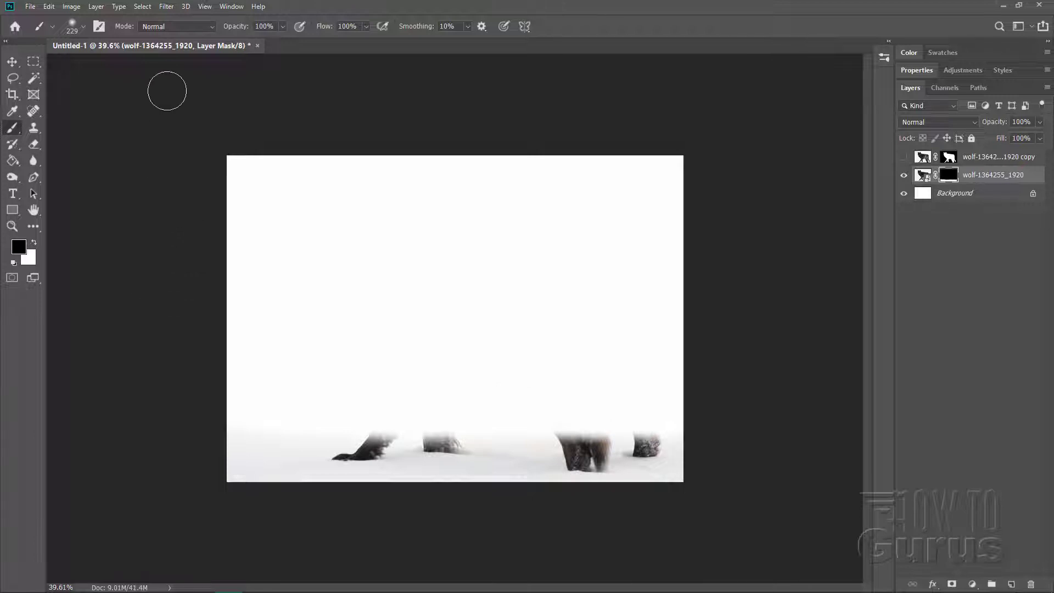
click(904, 159)
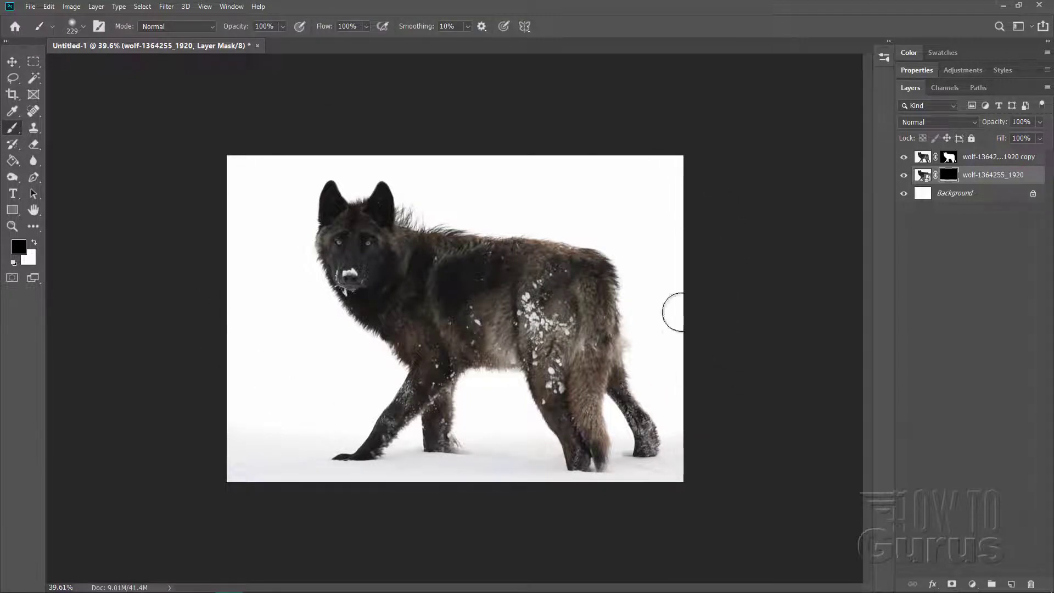
key(v)
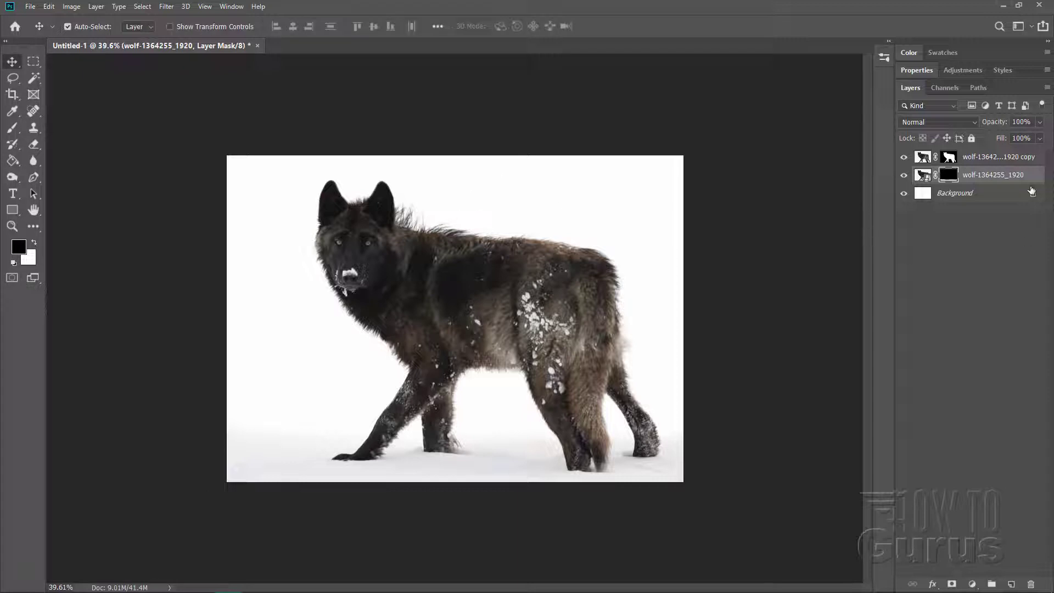
Place transylvania-3896545_1920.jpg as an embedded image above the wolf copy layer.
click(990, 161)
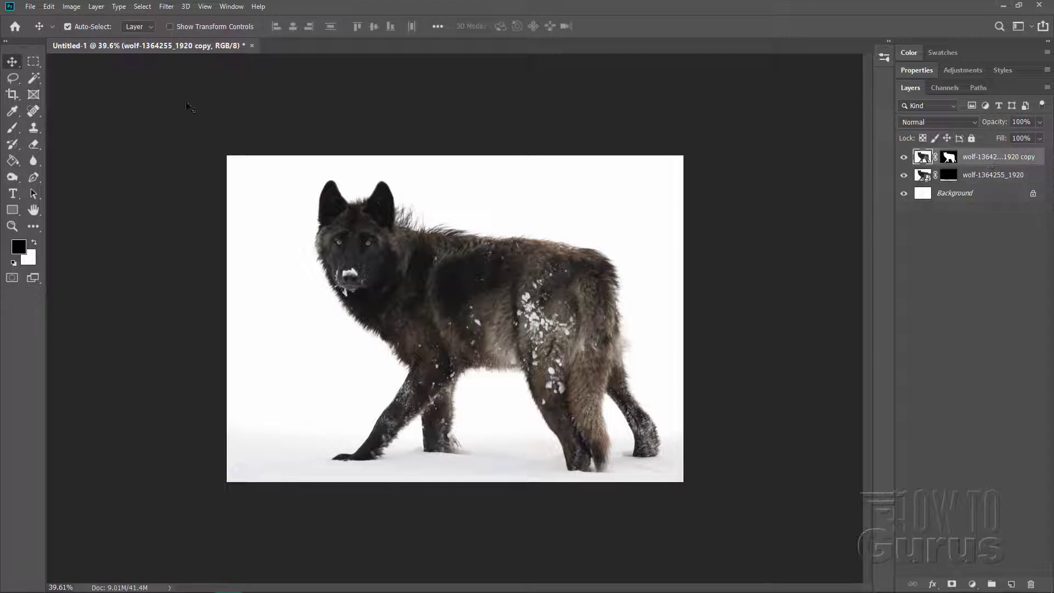
click(30, 7)
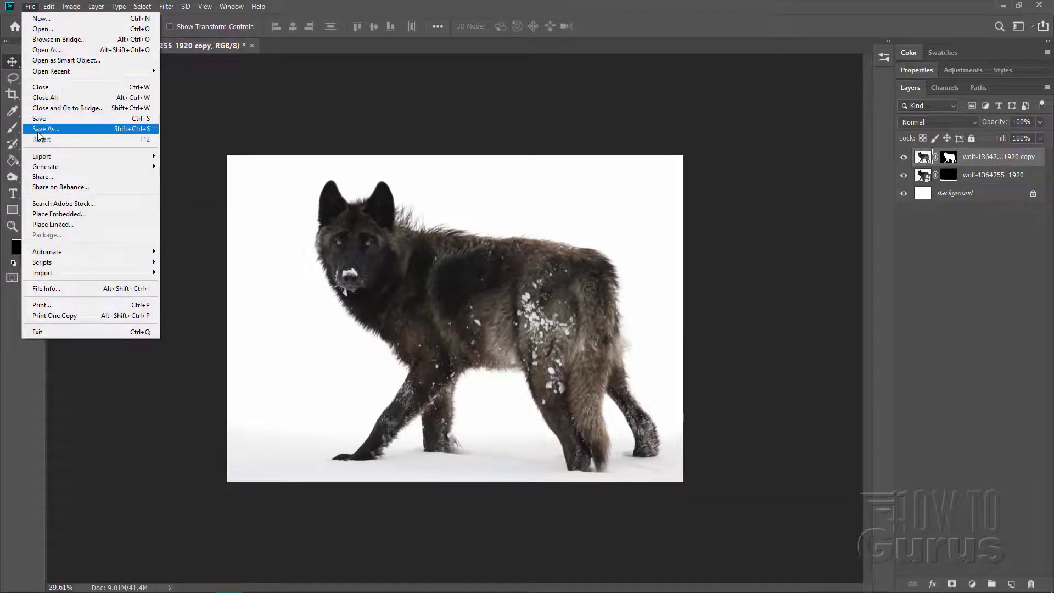
click(56, 216)
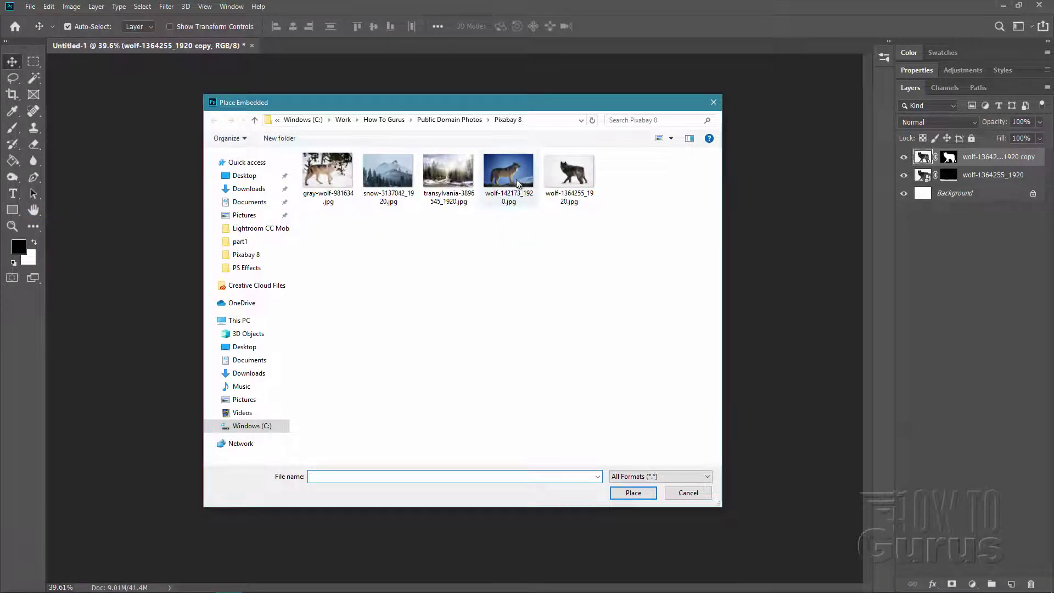
click(446, 173)
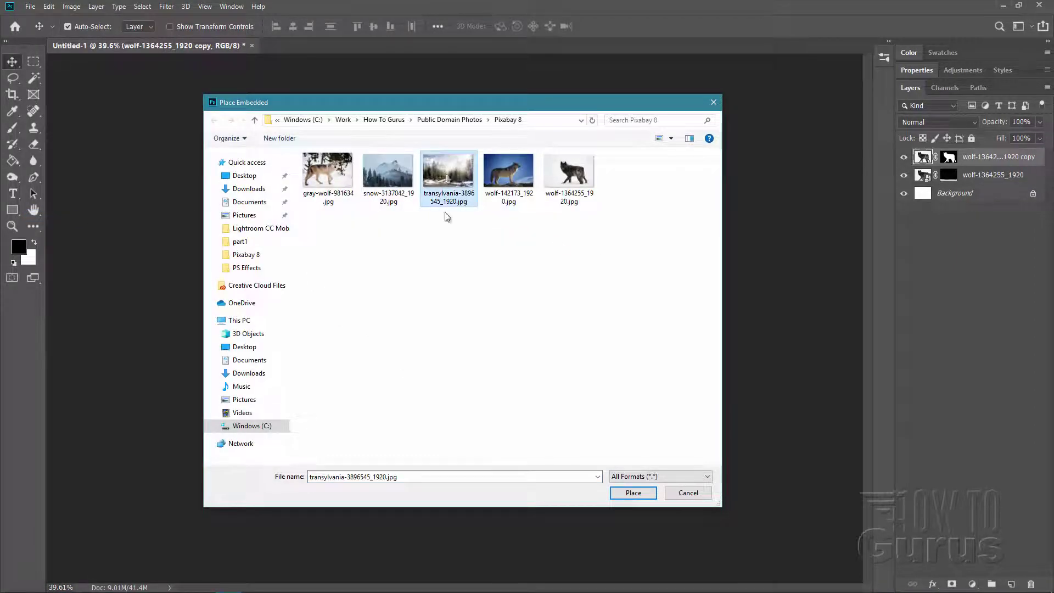
click(633, 492)
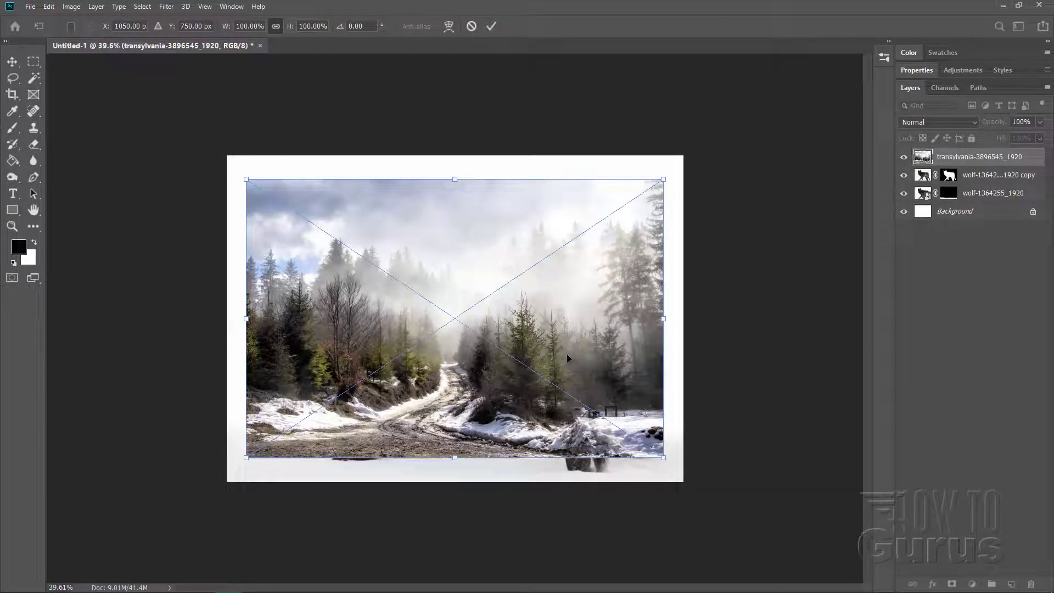
Position the forest image over the wolf's upper body with its opacity temporarily at 47%, restore it to 100%, and commit the placement.
mouse_move(566, 353)
mouse_down()
mouse_move(588, 351)
mouse_move(574, 324)
mouse_move(572, 337)
mouse_up()
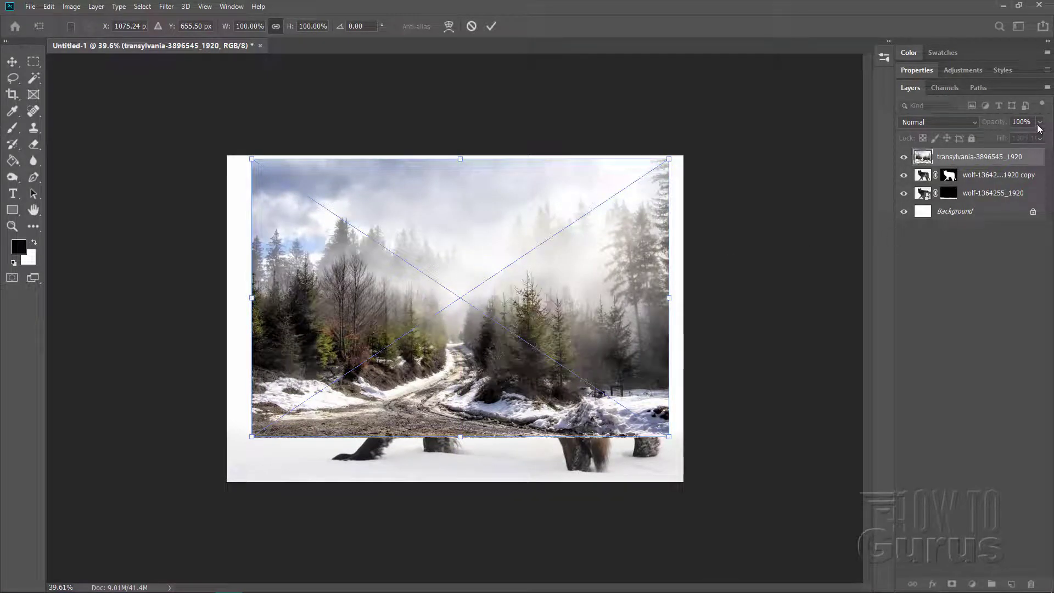
drag(1038, 126, 1012, 137)
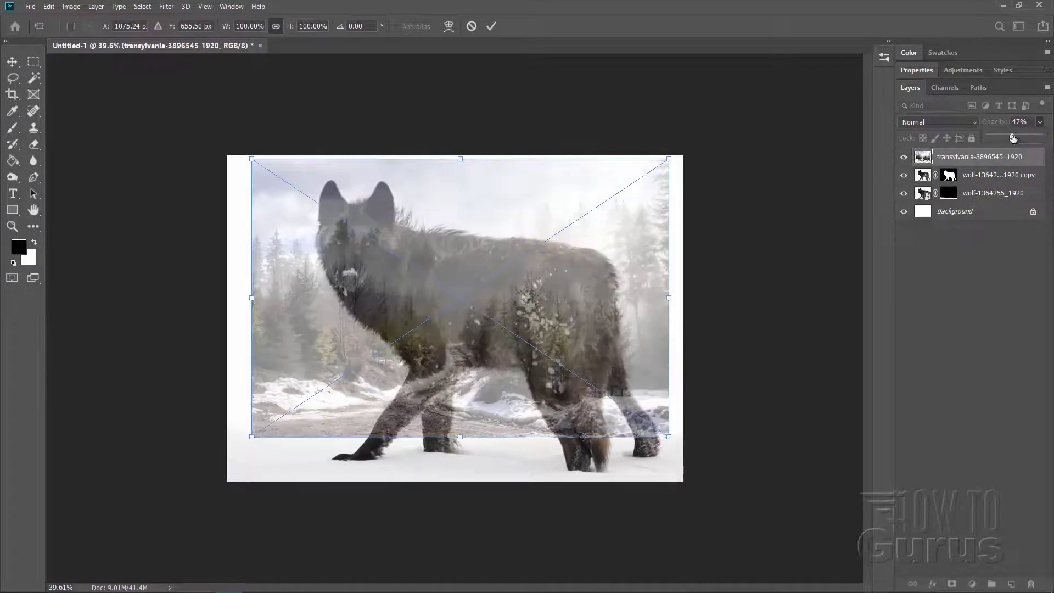
drag(541, 330, 551, 283)
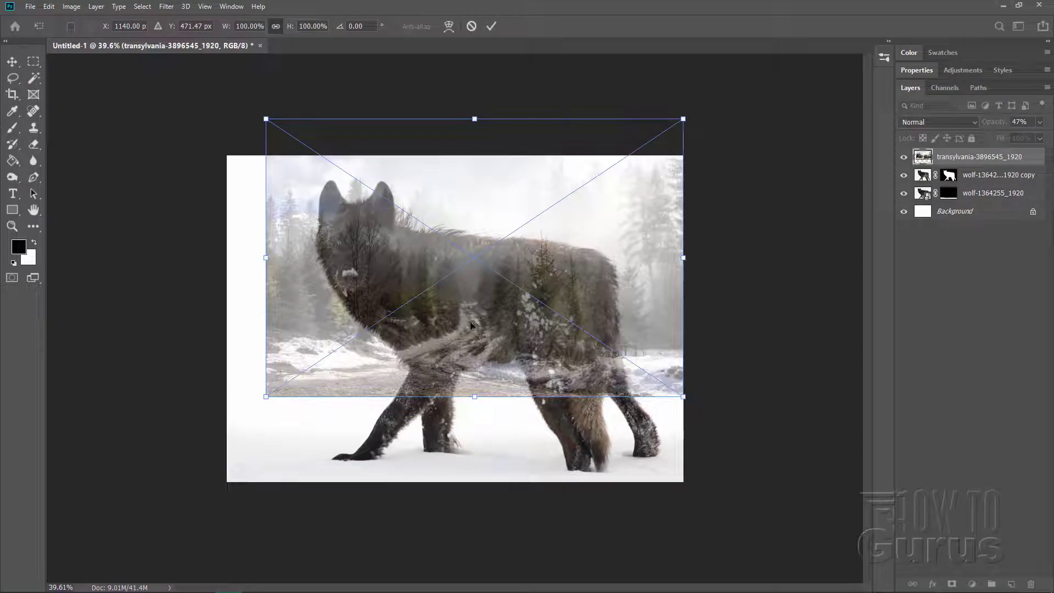
mouse_move(456, 332)
mouse_down()
mouse_move(468, 330)
mouse_move(457, 336)
mouse_up()
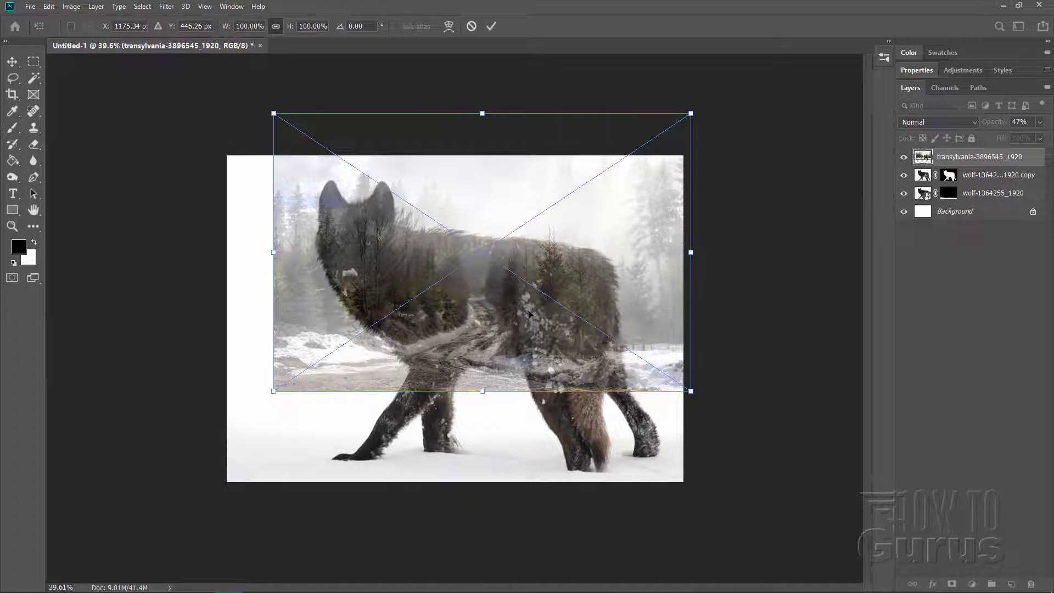
drag(529, 314, 531, 311)
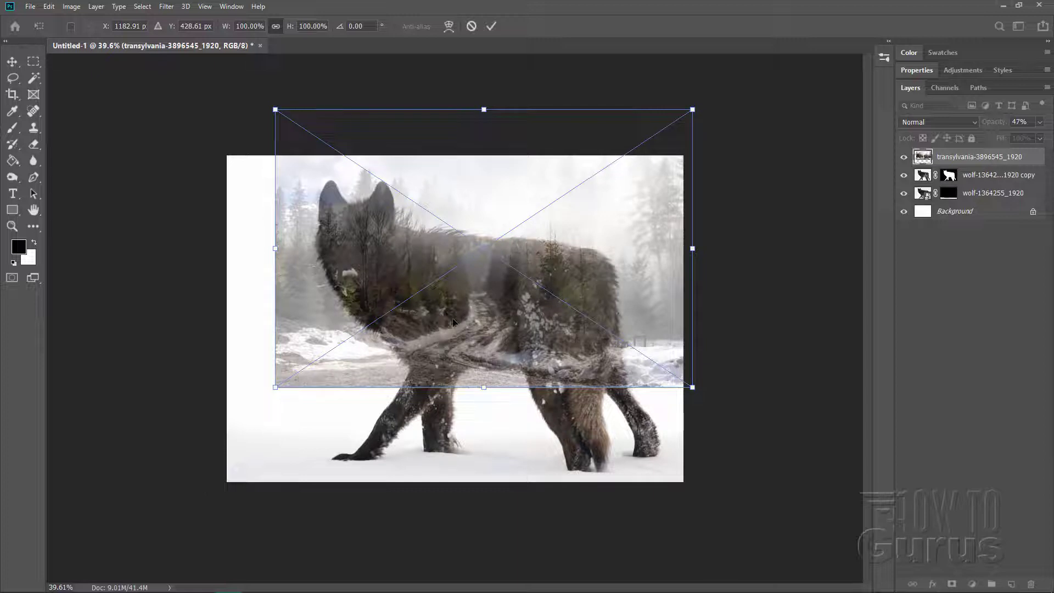
drag(450, 320, 449, 320)
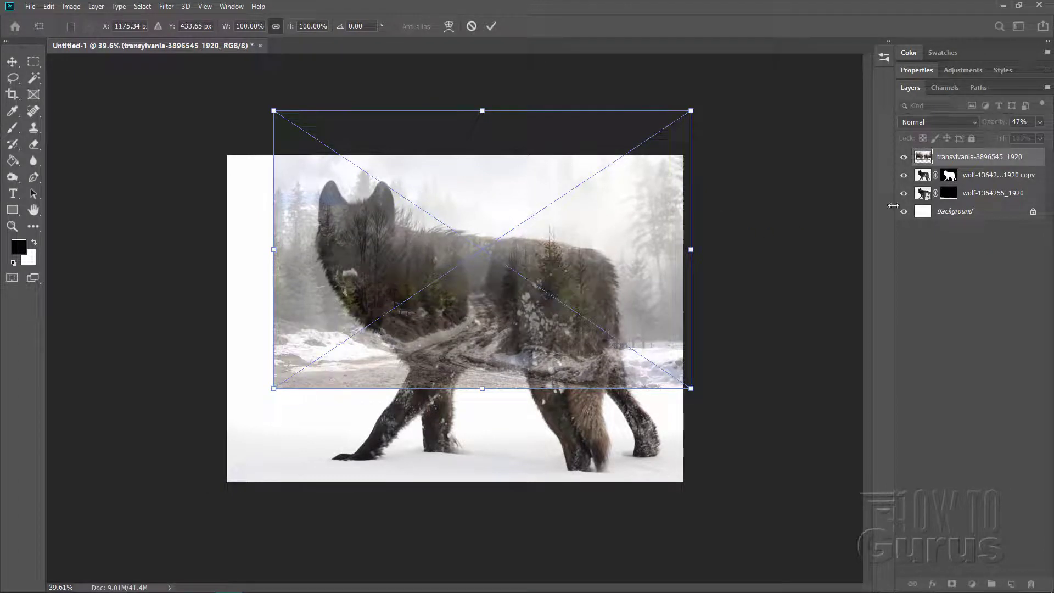
click(1039, 124)
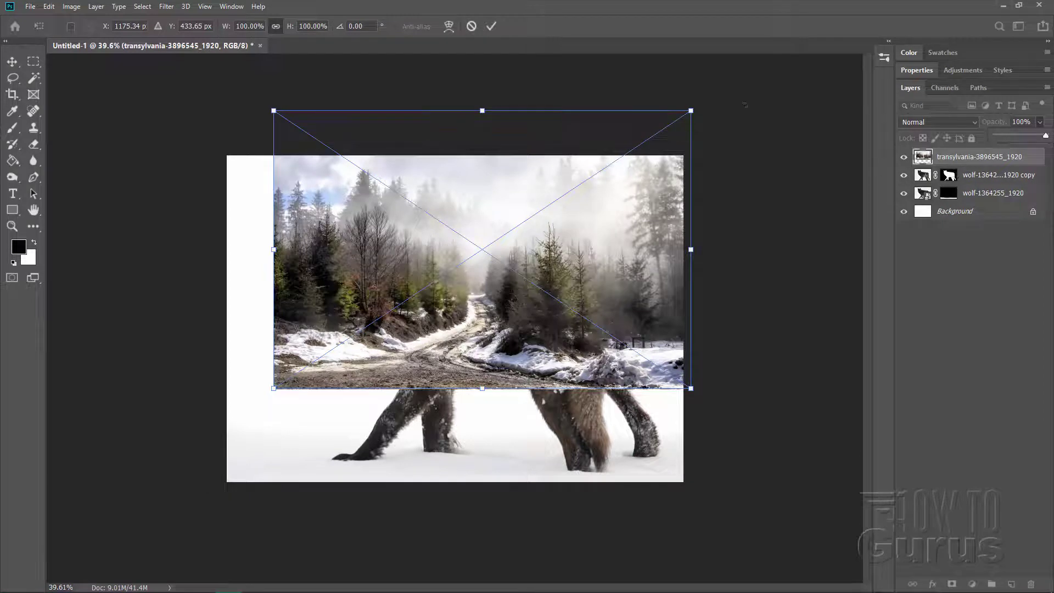
click(490, 26)
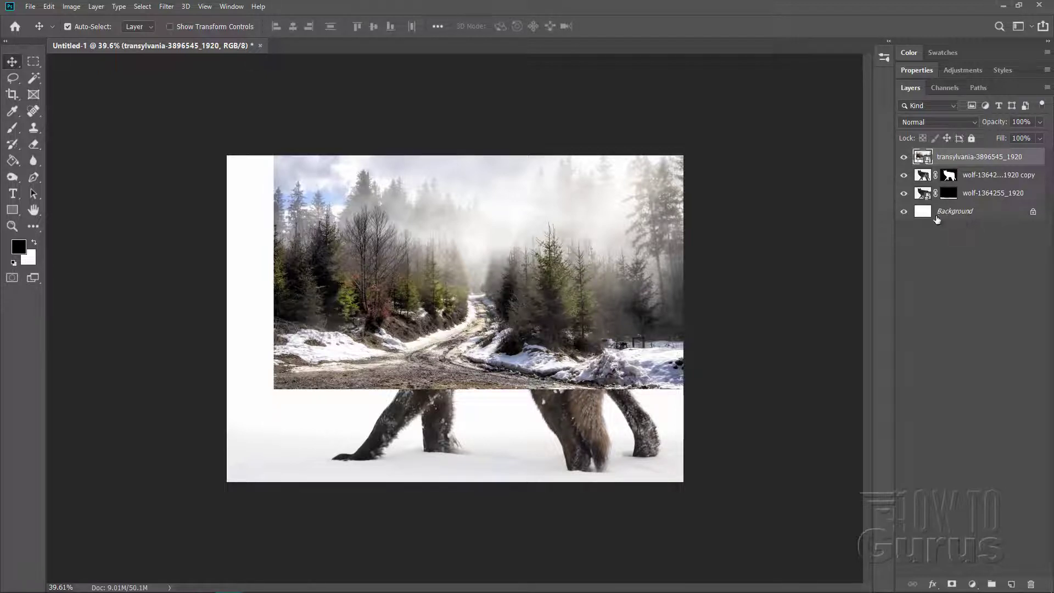
Copy the wolf copy layer's mask onto the transylvania forest layer.
click(947, 178)
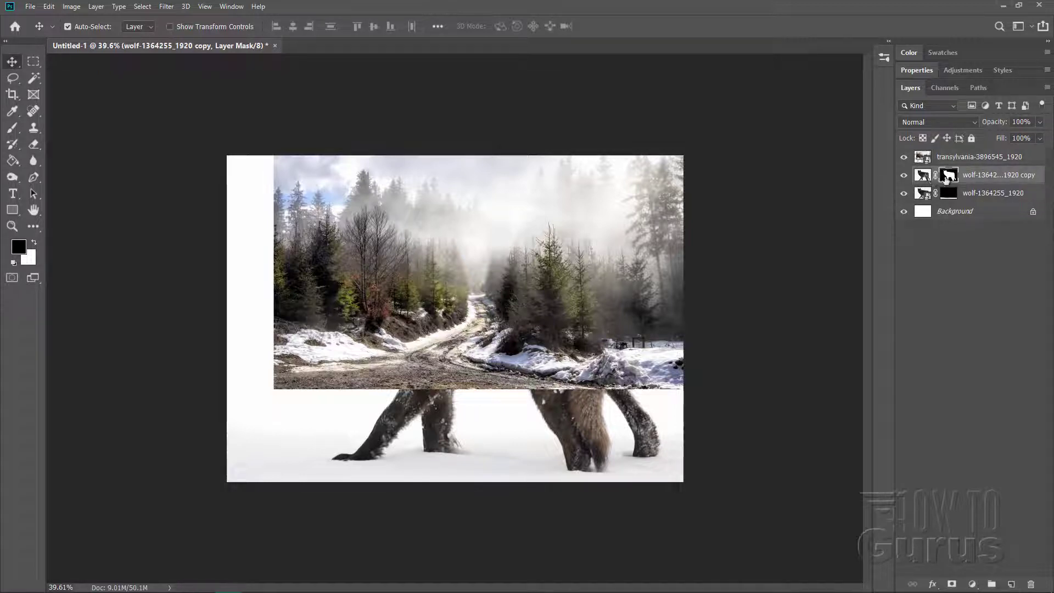
drag(945, 179, 954, 159)
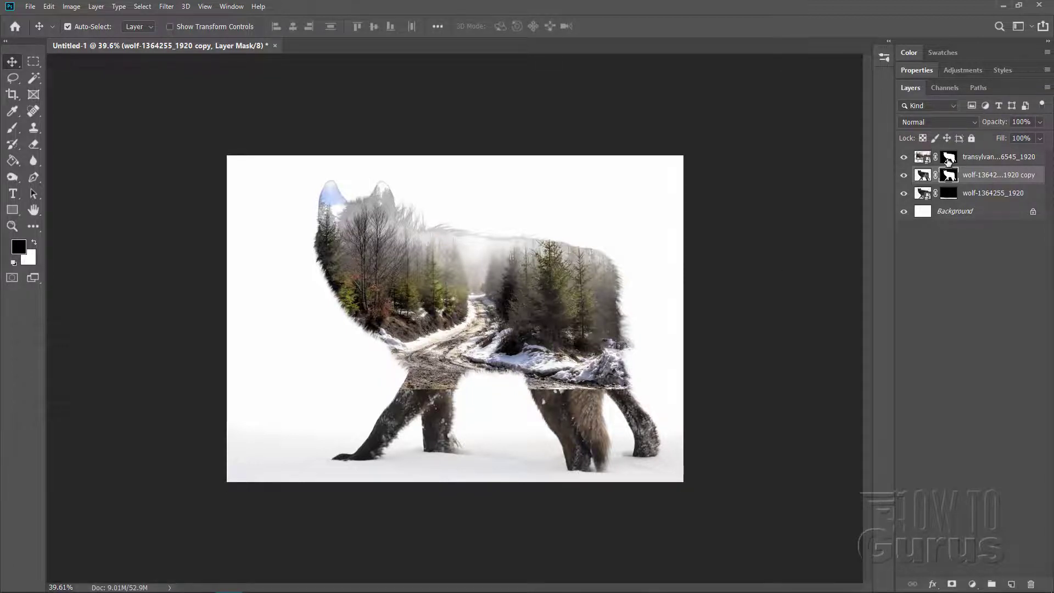
Paint black on the forest layer's mask with a soft 300 px brush to uncover the wolf's legs and head.
click(948, 159)
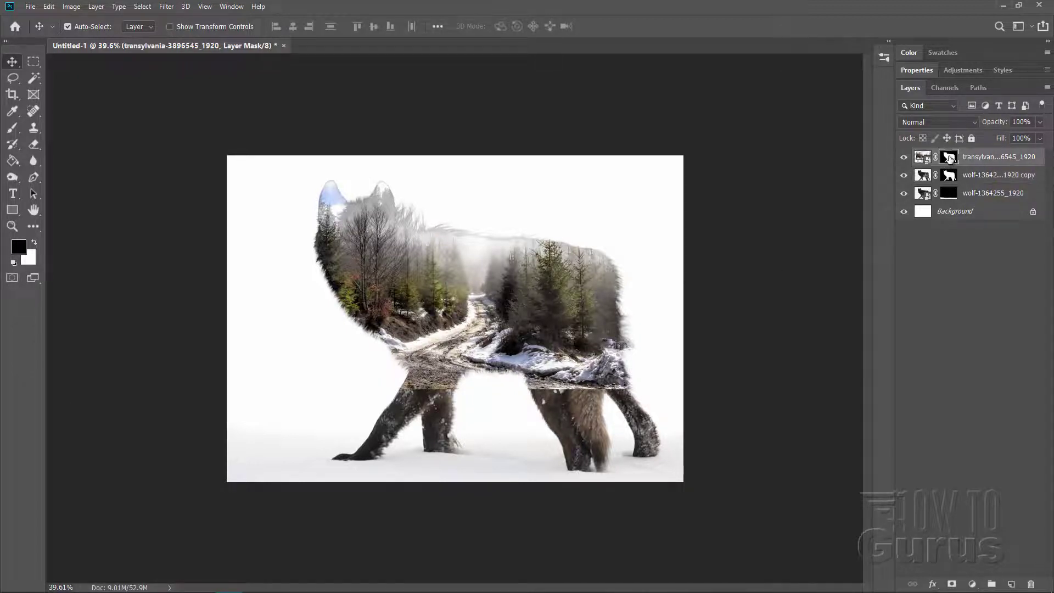
click(13, 127)
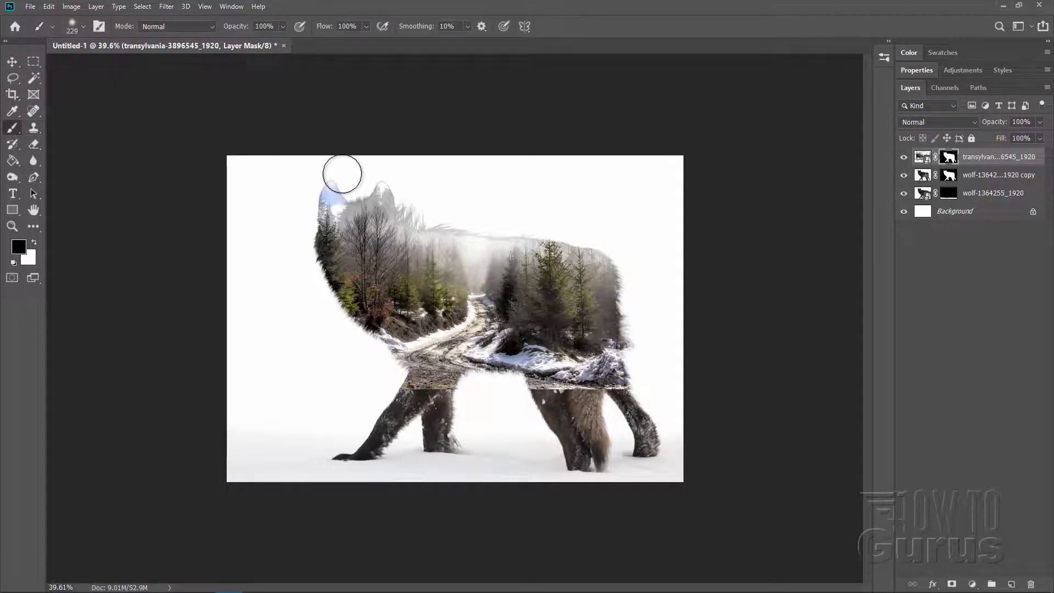
click(84, 25)
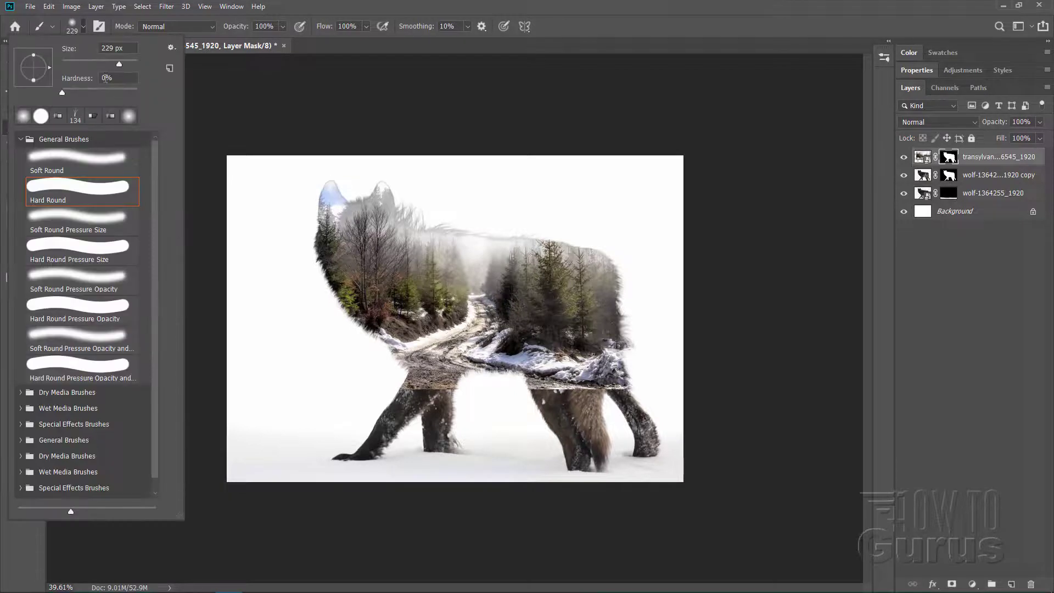
click(126, 48)
text(300)
click(82, 27)
click(84, 28)
click(85, 25)
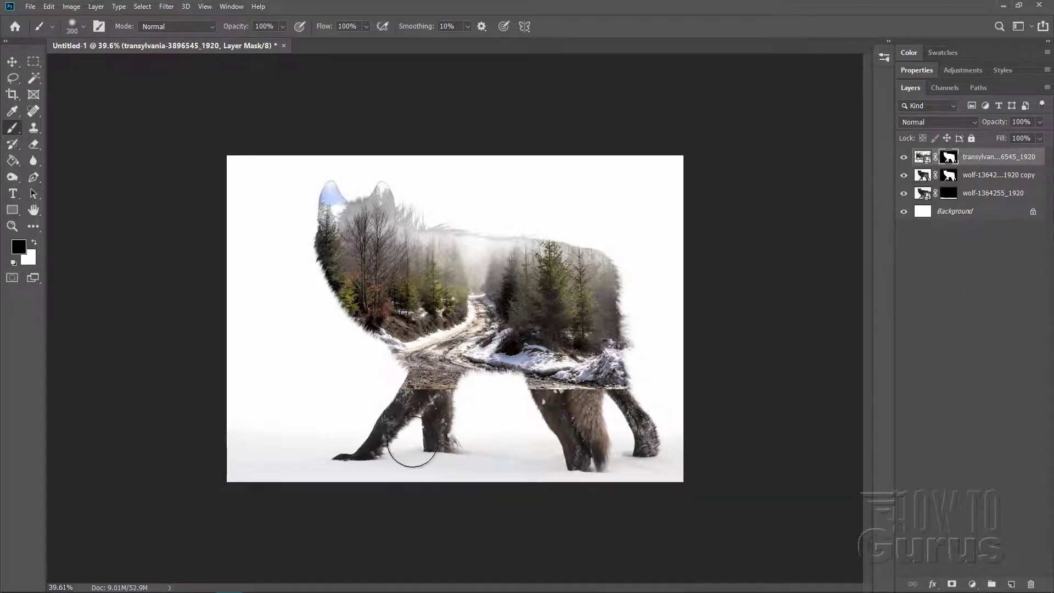
mouse_move(418, 439)
mouse_down()
mouse_move(416, 407)
mouse_move(478, 423)
mouse_move(560, 423)
mouse_move(594, 415)
mouse_move(600, 400)
mouse_move(654, 404)
mouse_move(659, 371)
mouse_move(648, 384)
mouse_move(612, 373)
mouse_move(571, 406)
mouse_move(492, 434)
mouse_move(559, 430)
mouse_move(571, 409)
mouse_move(555, 391)
mouse_move(585, 390)
mouse_move(529, 404)
mouse_up()
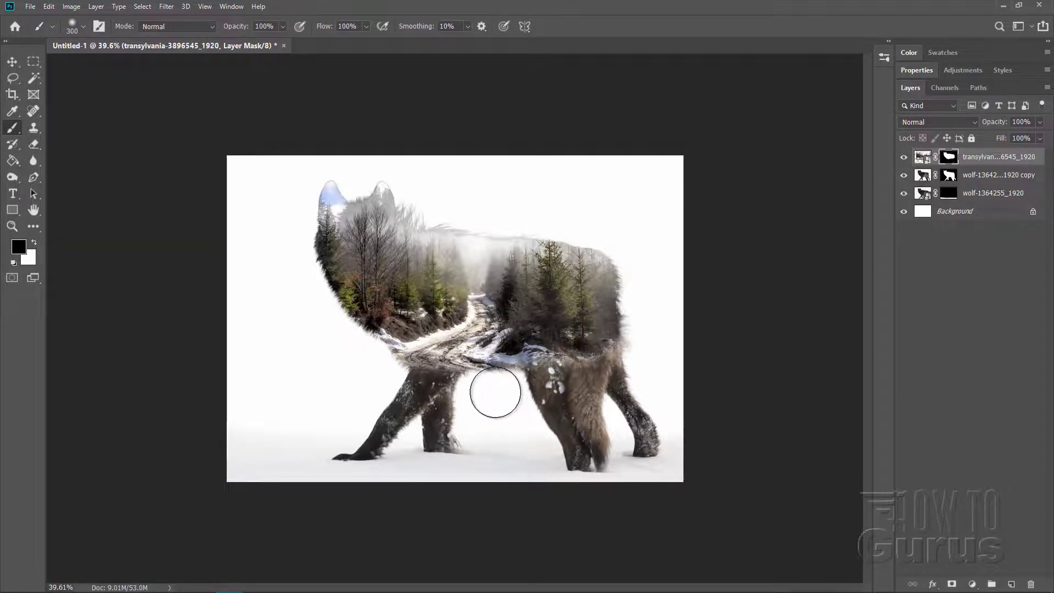
mouse_move(390, 389)
mouse_down()
mouse_move(366, 335)
mouse_move(330, 334)
mouse_move(369, 396)
mouse_move(391, 391)
mouse_move(423, 404)
mouse_move(374, 403)
mouse_move(363, 316)
mouse_move(316, 294)
mouse_move(337, 238)
mouse_move(325, 211)
mouse_move(336, 196)
mouse_move(356, 196)
mouse_move(354, 218)
mouse_move(377, 225)
mouse_move(364, 290)
mouse_move(382, 264)
mouse_move(368, 243)
mouse_move(372, 203)
mouse_move(356, 303)
mouse_move(361, 365)
mouse_move(354, 337)
mouse_move(408, 363)
mouse_move(556, 283)
mouse_move(547, 320)
mouse_move(518, 329)
mouse_move(574, 326)
mouse_move(593, 303)
mouse_move(463, 222)
mouse_move(507, 275)
mouse_move(571, 276)
mouse_move(613, 302)
mouse_move(622, 263)
mouse_move(572, 234)
mouse_move(424, 229)
mouse_move(549, 236)
mouse_move(689, 209)
mouse_up()
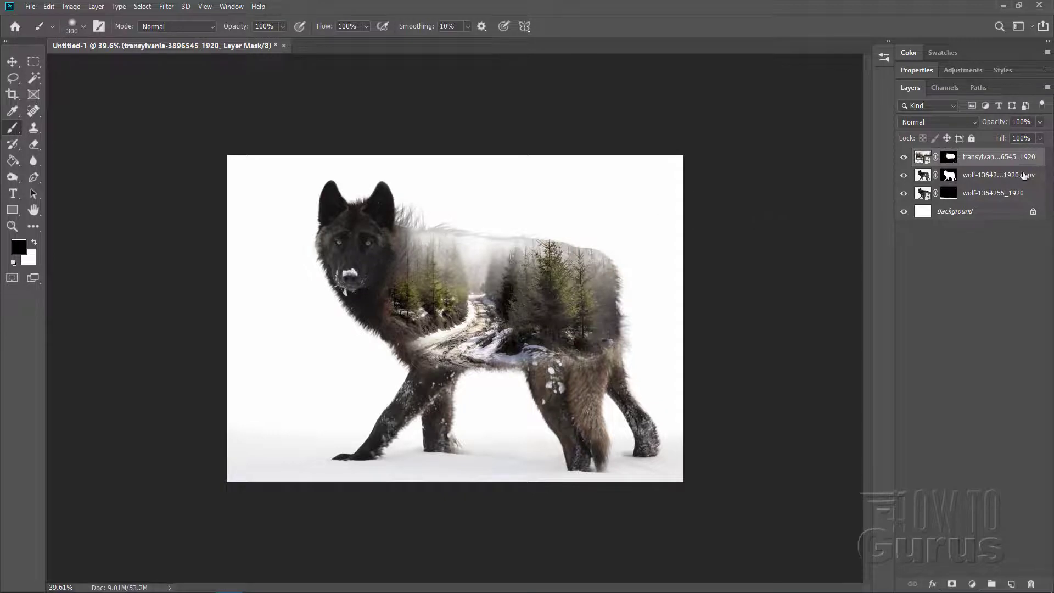
Paint black on the wolf copy layer's mask along the back to fade out the fur edge.
click(945, 176)
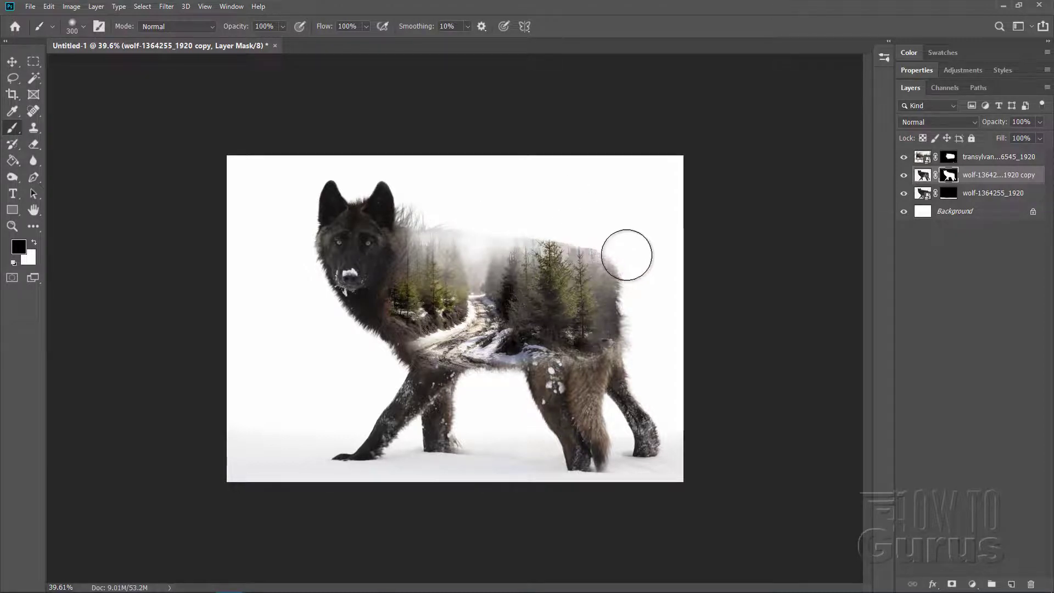
mouse_move(524, 225)
mouse_down()
mouse_move(438, 202)
mouse_move(447, 225)
mouse_move(442, 216)
mouse_move(439, 234)
mouse_up()
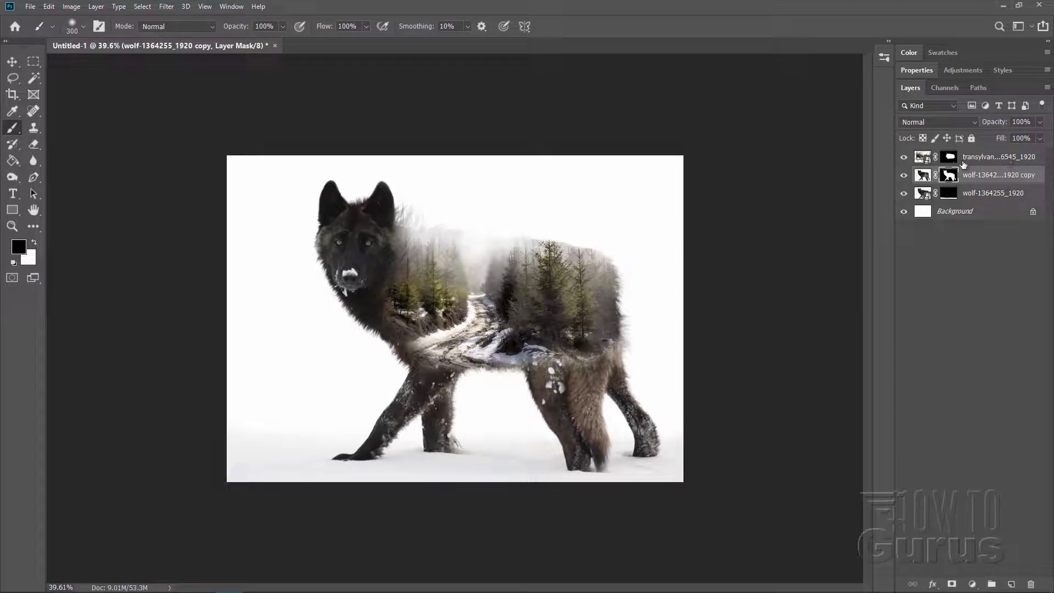
Paint the forest mask white above the wolf's back to extend the misty trees, and paint black to uncover the covered ear.
click(949, 157)
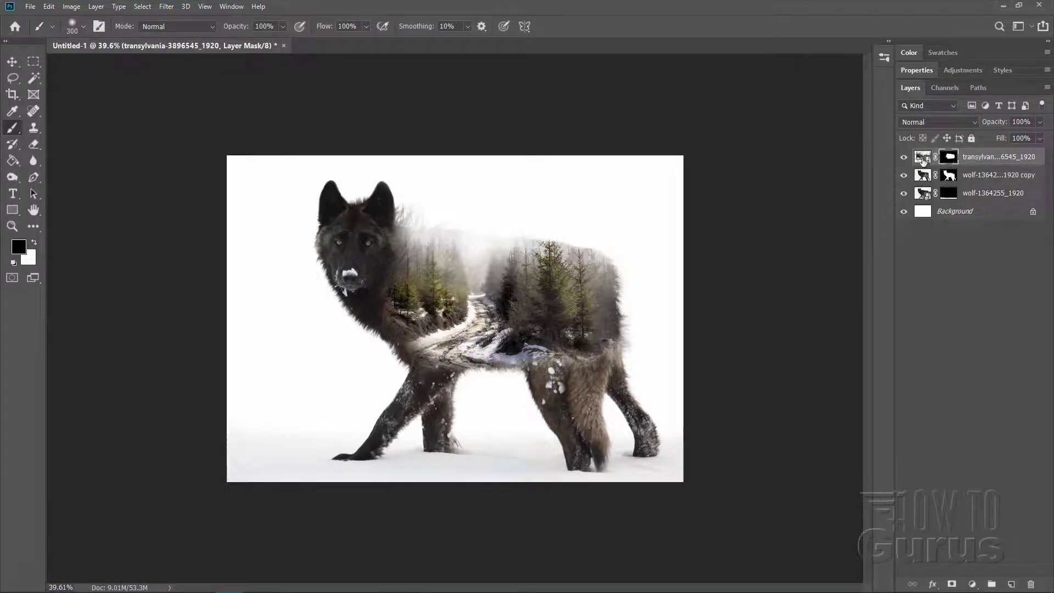
click(34, 244)
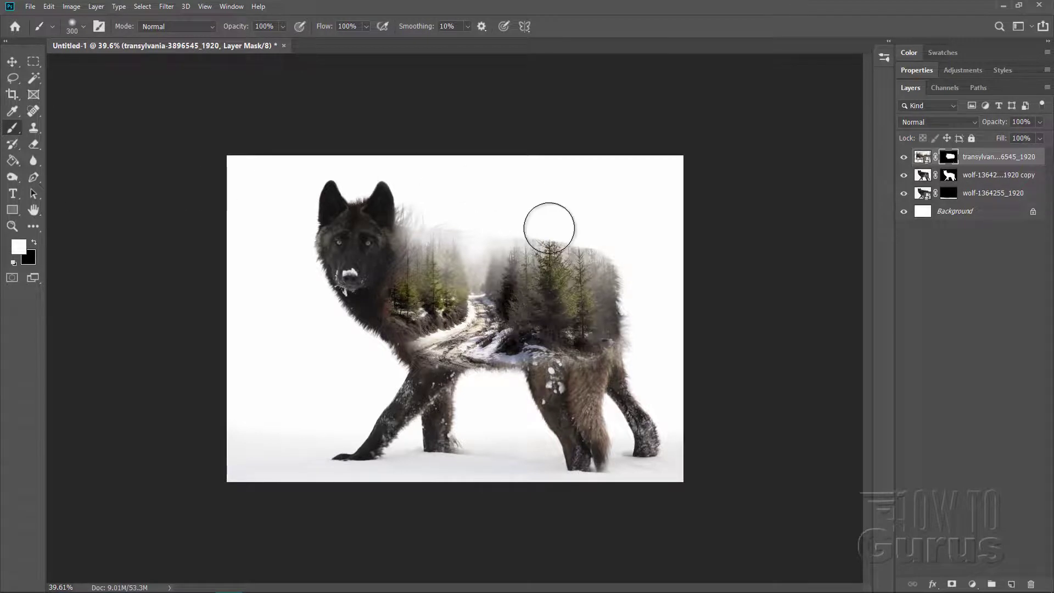
drag(546, 226, 558, 200)
mouse_move(517, 235)
mouse_down()
mouse_move(514, 205)
mouse_move(535, 197)
mouse_move(565, 234)
mouse_move(584, 209)
mouse_move(605, 231)
mouse_move(543, 191)
mouse_move(513, 231)
mouse_move(512, 165)
mouse_move(483, 207)
mouse_move(428, 221)
mouse_move(436, 191)
mouse_move(426, 198)
mouse_move(422, 226)
mouse_move(447, 238)
mouse_move(448, 169)
mouse_move(393, 188)
mouse_move(387, 204)
mouse_move(371, 193)
mouse_move(381, 165)
mouse_move(371, 178)
mouse_move(464, 192)
mouse_move(535, 176)
mouse_move(567, 214)
mouse_move(608, 185)
mouse_move(547, 227)
mouse_move(497, 228)
mouse_move(570, 214)
mouse_move(576, 271)
mouse_move(588, 283)
mouse_move(584, 269)
mouse_move(573, 289)
mouse_move(569, 269)
mouse_move(432, 255)
mouse_move(509, 146)
mouse_up()
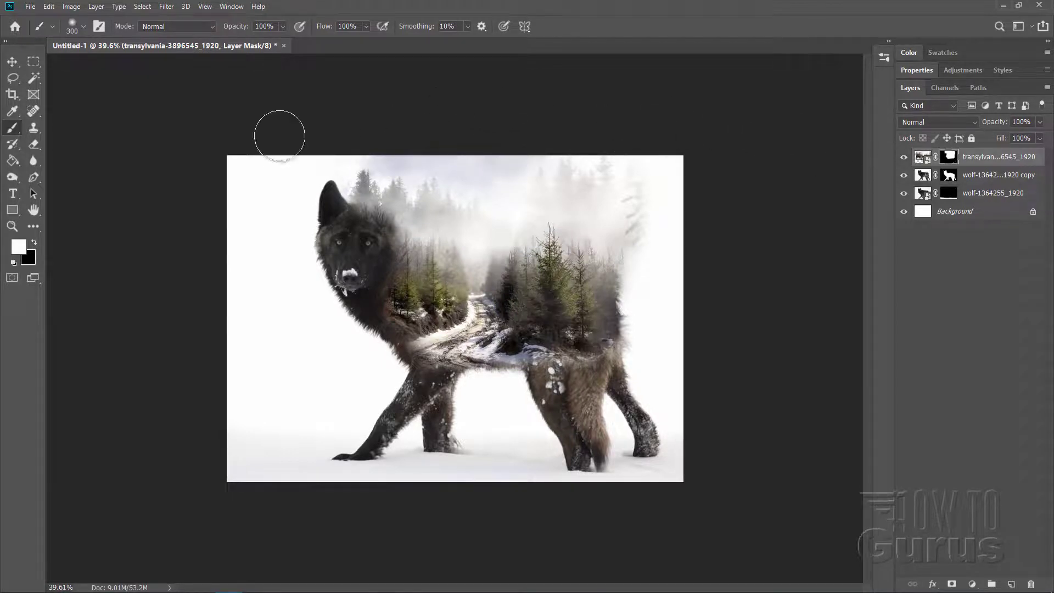
click(34, 244)
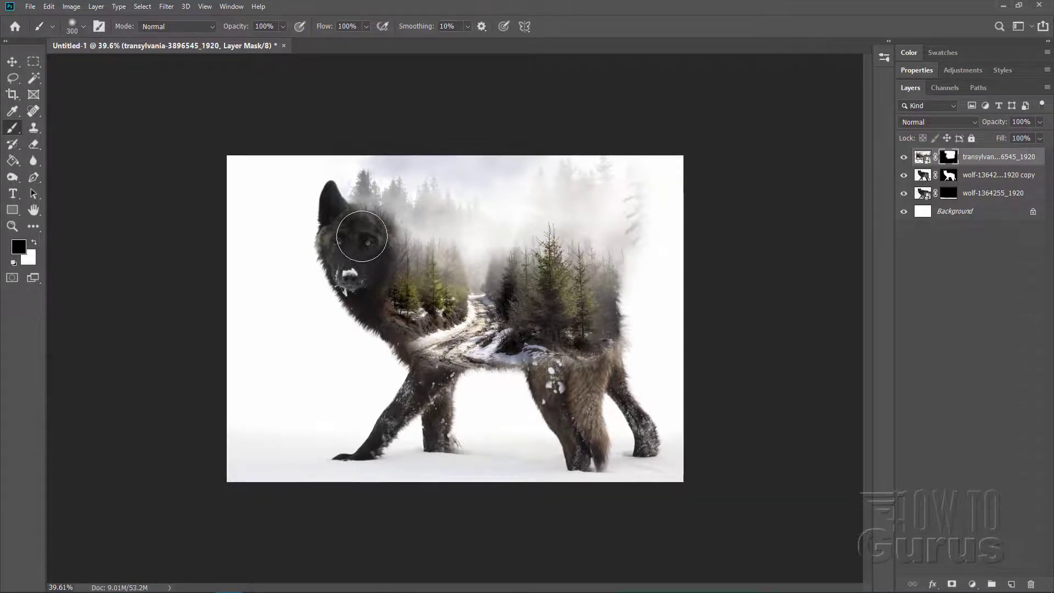
mouse_move(362, 237)
mouse_down()
mouse_move(375, 225)
mouse_move(382, 233)
mouse_move(384, 203)
mouse_move(373, 247)
mouse_move(380, 215)
mouse_move(375, 238)
mouse_up()
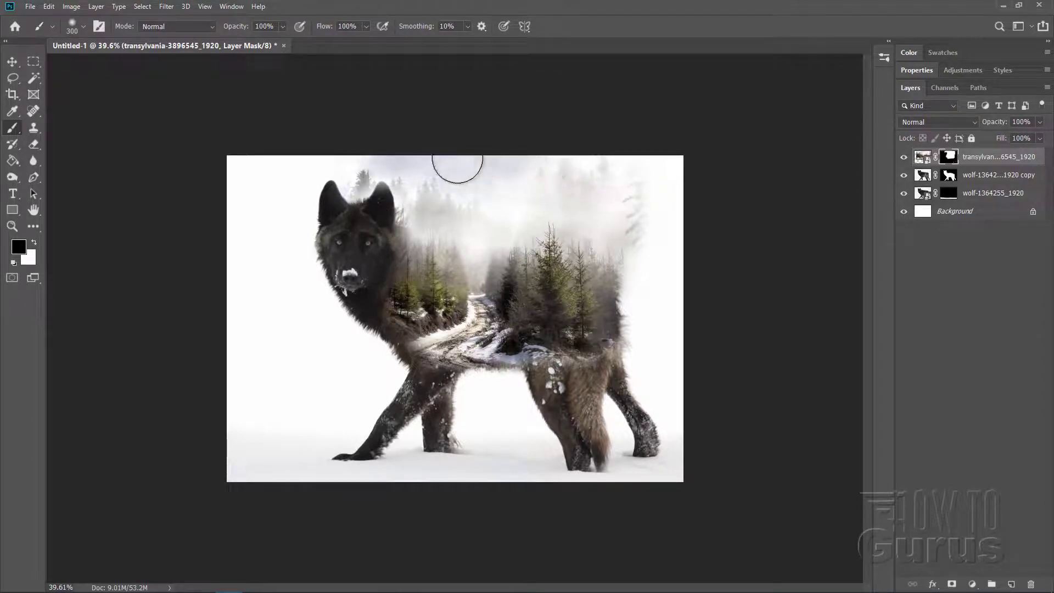
Paint black on the forest mask with a 500 px brush to soften the outer sky edges and blend the belly and hind leg.
click(84, 28)
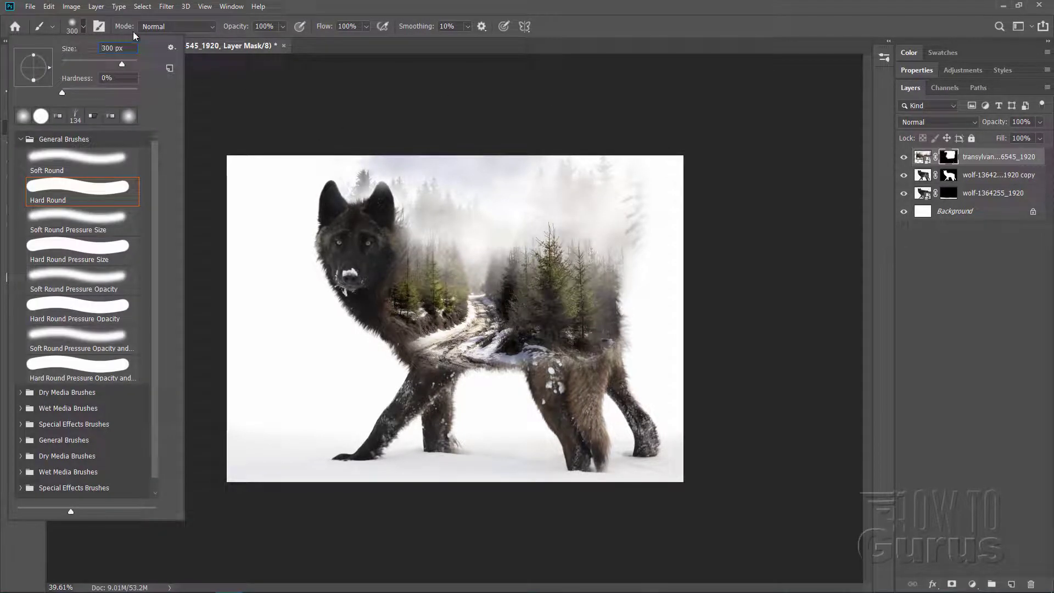
click(109, 48)
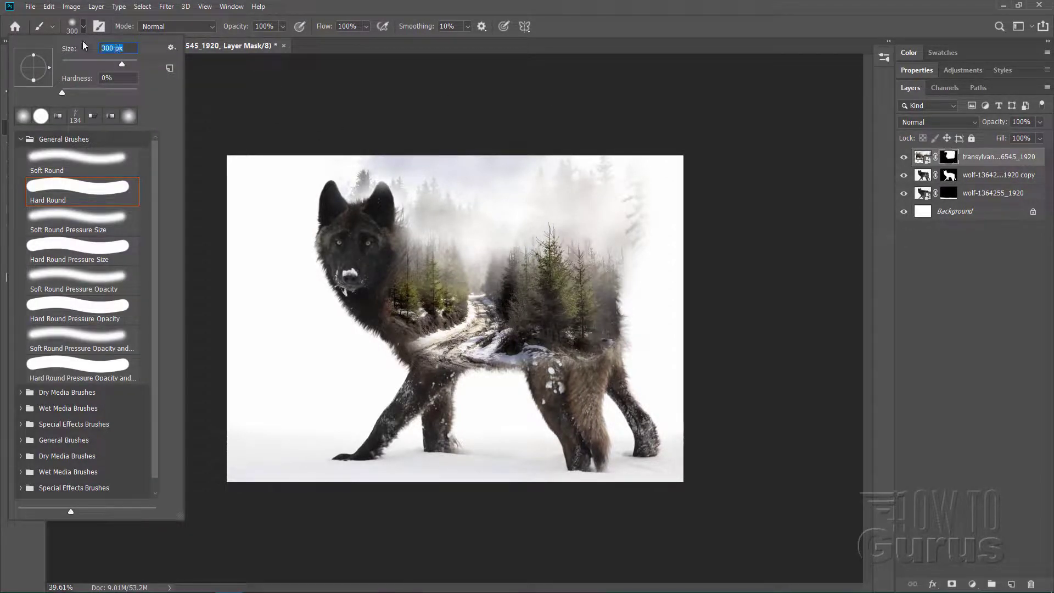
text(500)
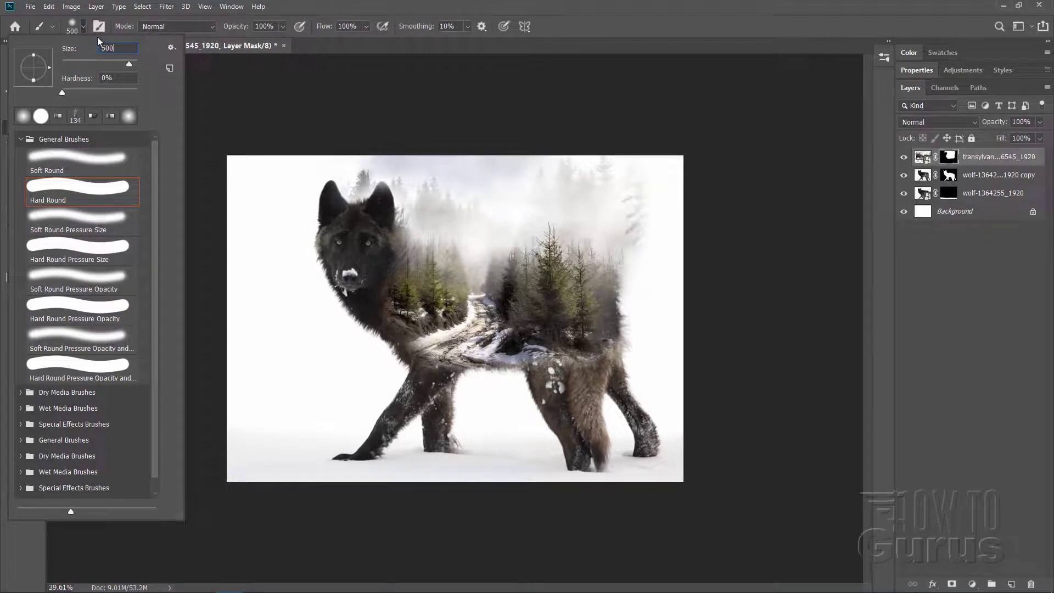
key(Return)
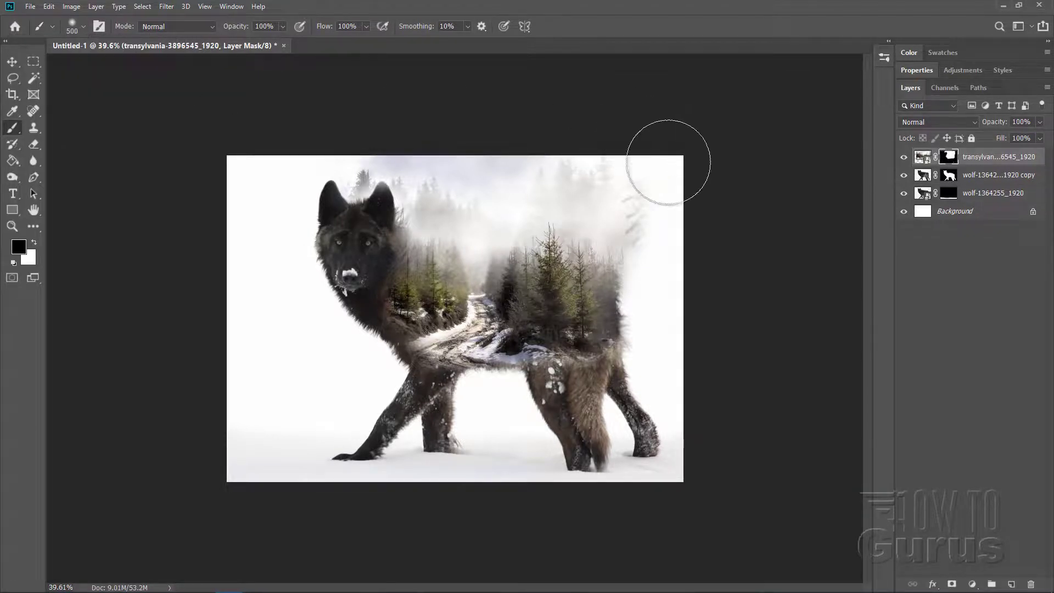
drag(658, 156, 656, 253)
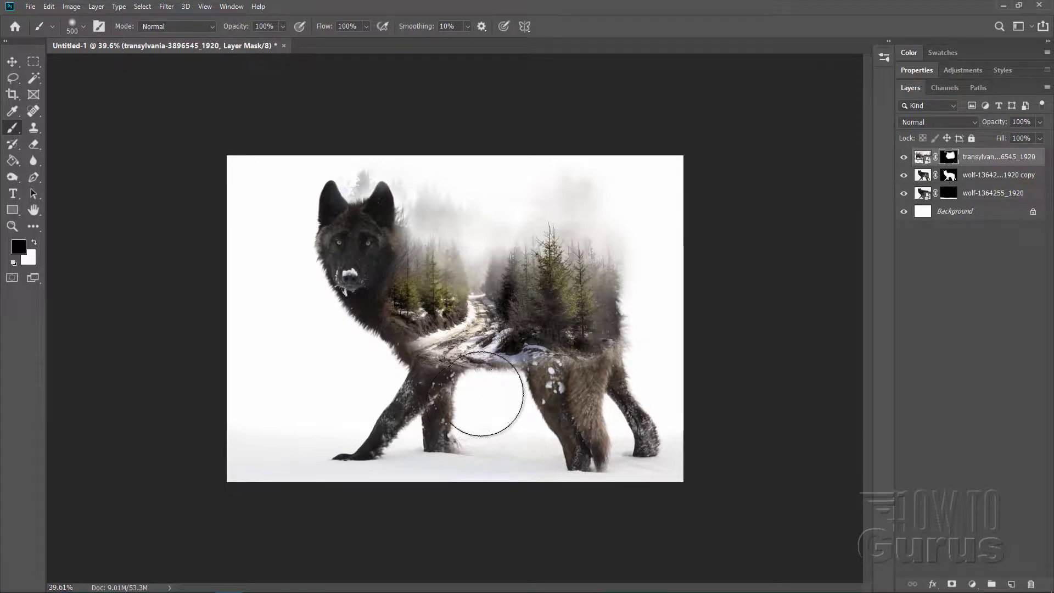
mouse_move(484, 407)
mouse_down()
mouse_move(487, 394)
mouse_move(483, 411)
mouse_move(496, 419)
mouse_move(501, 400)
mouse_move(478, 409)
mouse_move(407, 387)
mouse_up()
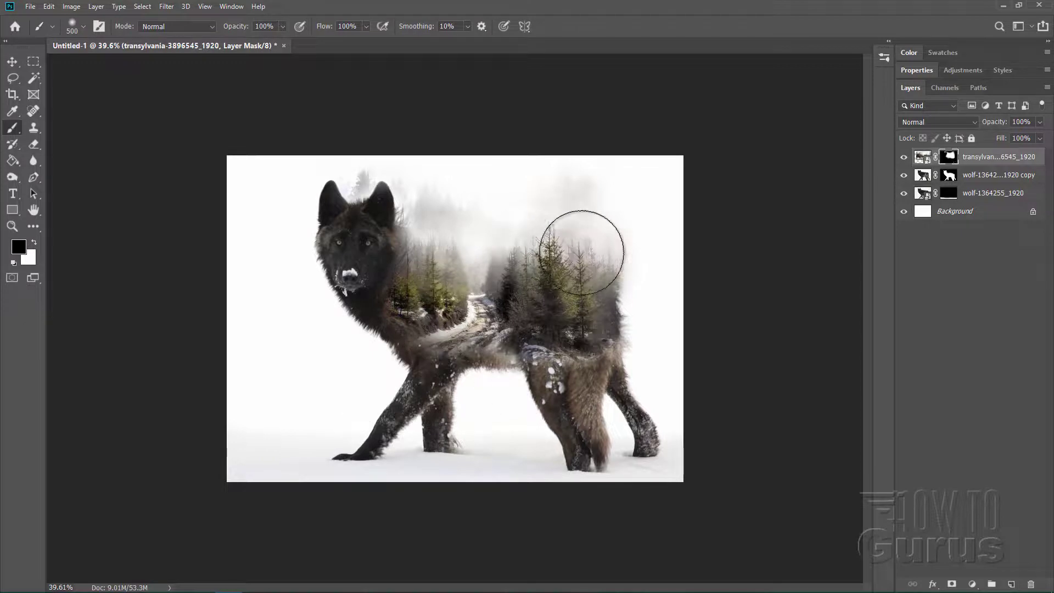
mouse_move(594, 394)
mouse_down()
mouse_move(583, 368)
mouse_move(599, 390)
mouse_up()
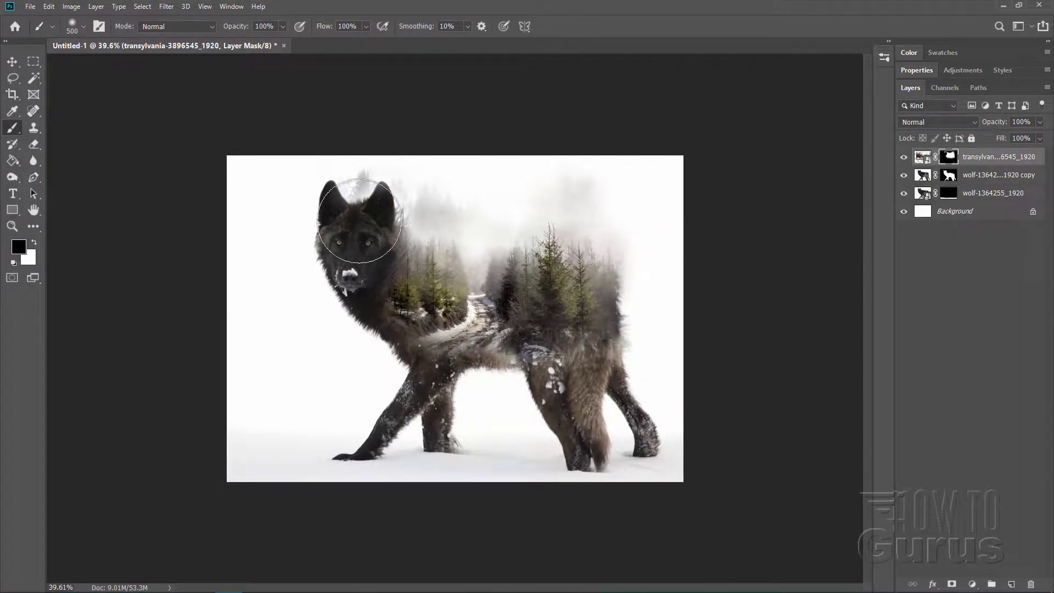
Duplicate the masked forest layer and place the copy between the wolf copy layer and the original wolf layer.
drag(586, 339, 590, 329)
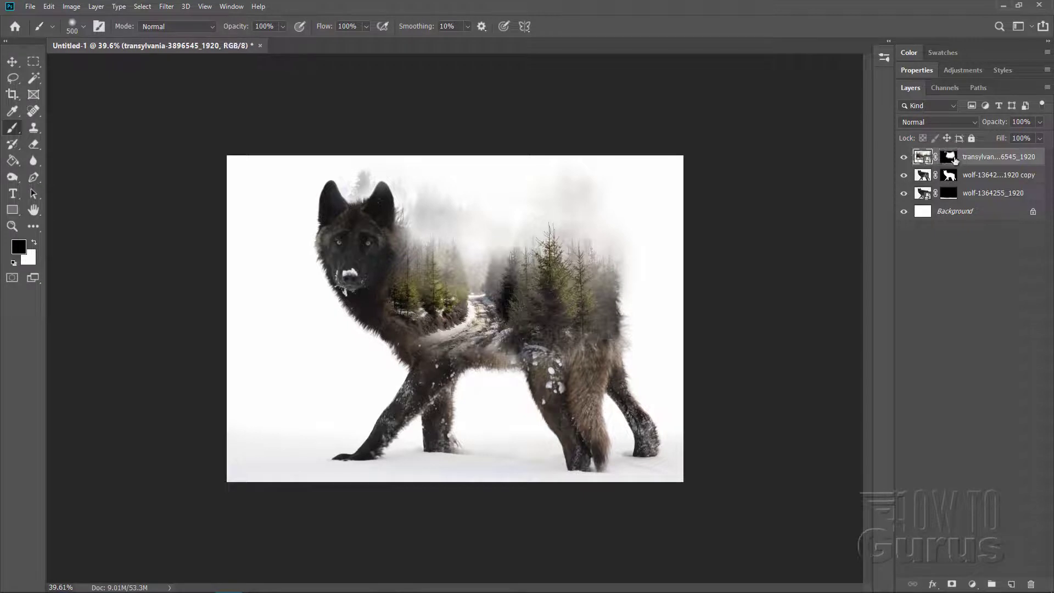
right_click(954, 157)
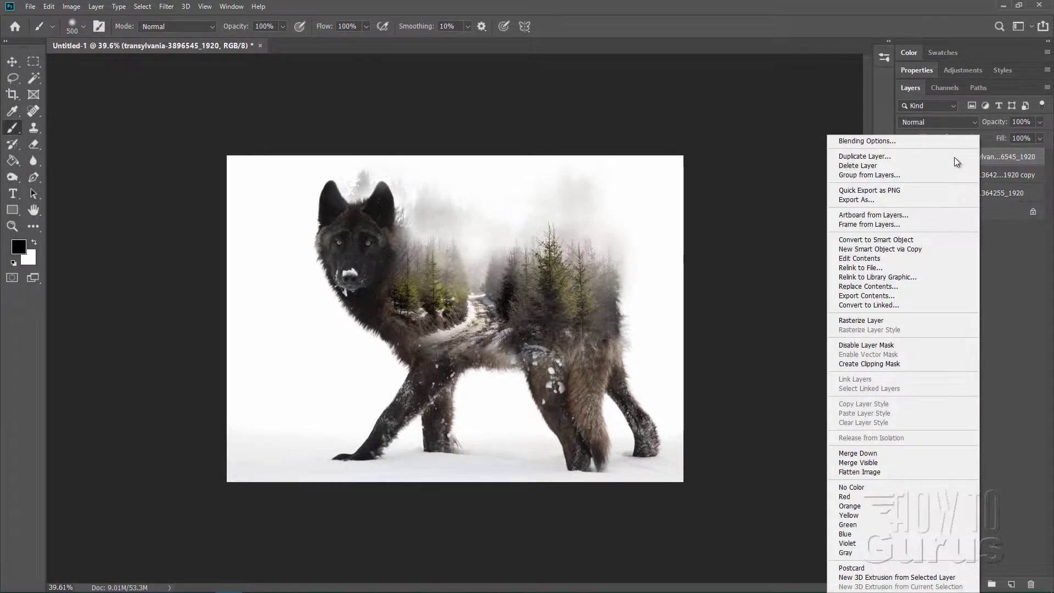
click(901, 157)
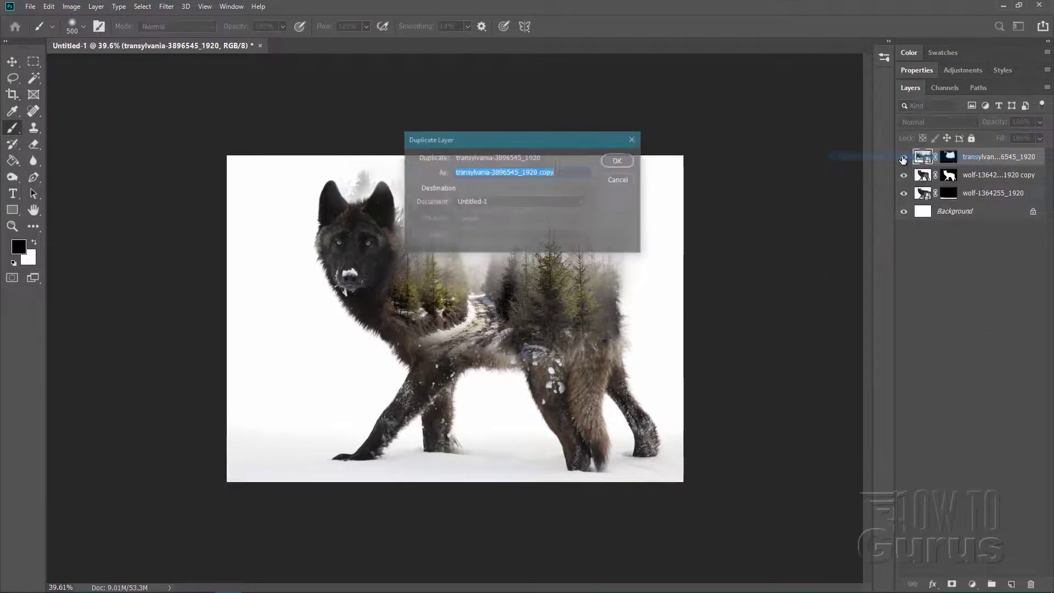
click(618, 159)
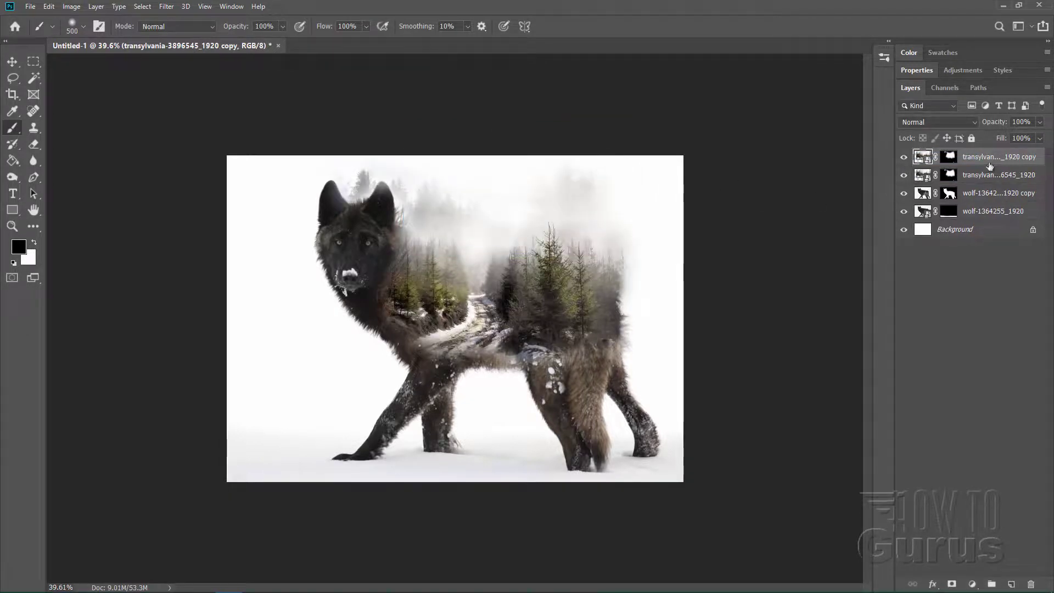
drag(981, 158, 983, 202)
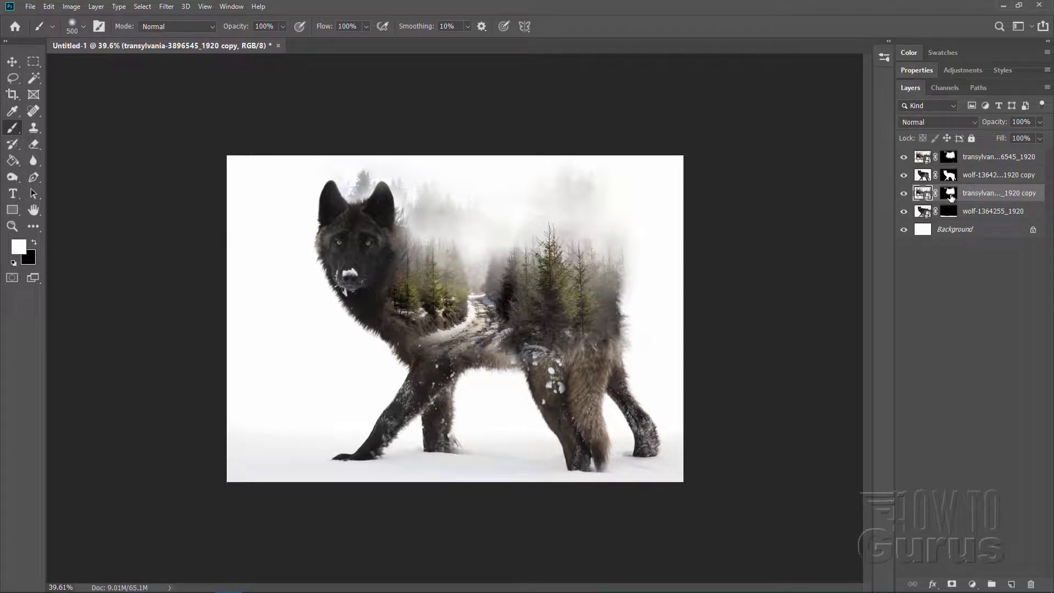
Paint white on the forest copy's mask across the image to uncover the snowy forest behind the wolf.
click(949, 194)
key(x)
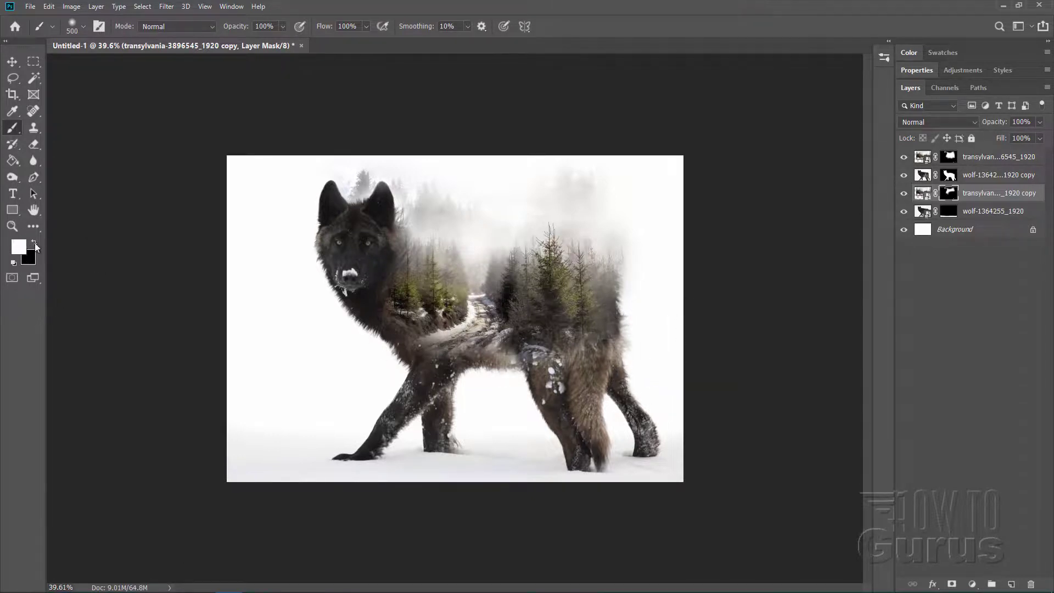
drag(588, 354, 753, 341)
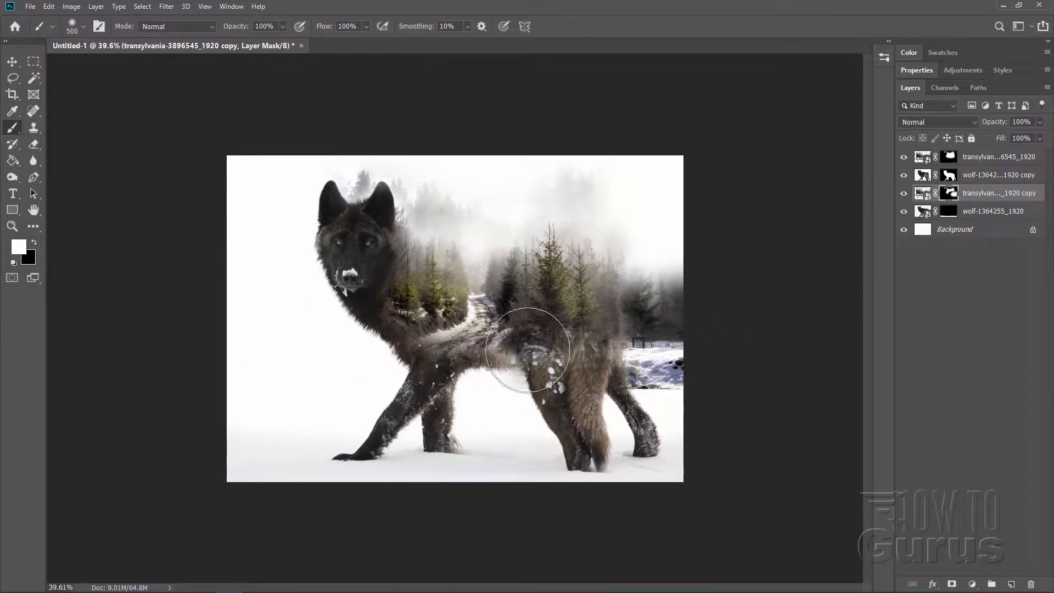
drag(527, 349, 247, 341)
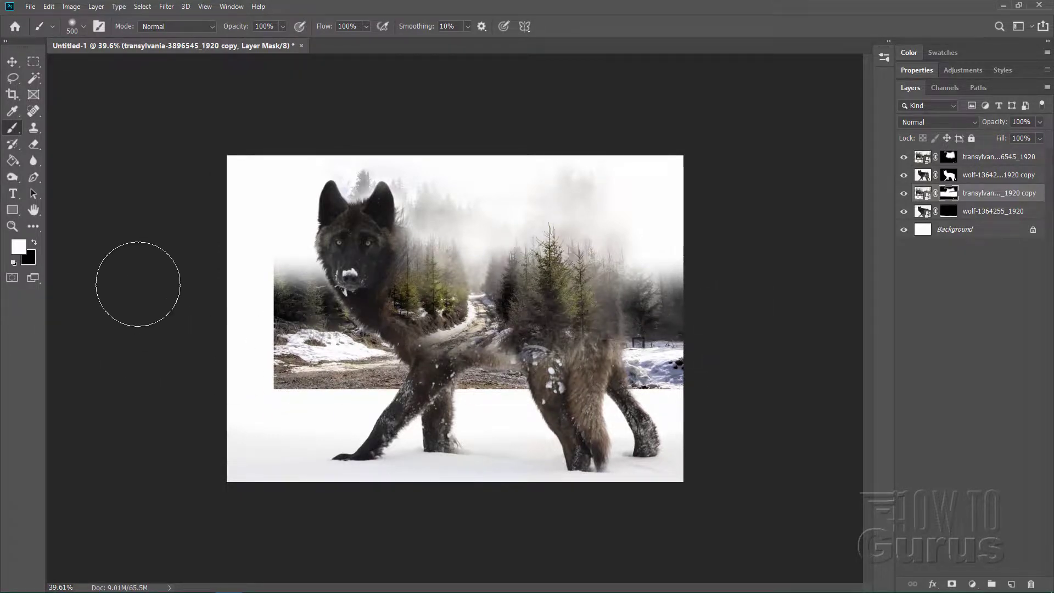
Paint black on the forest copy's mask along its lower edge and both sides to fade the background into the snow.
key(x)
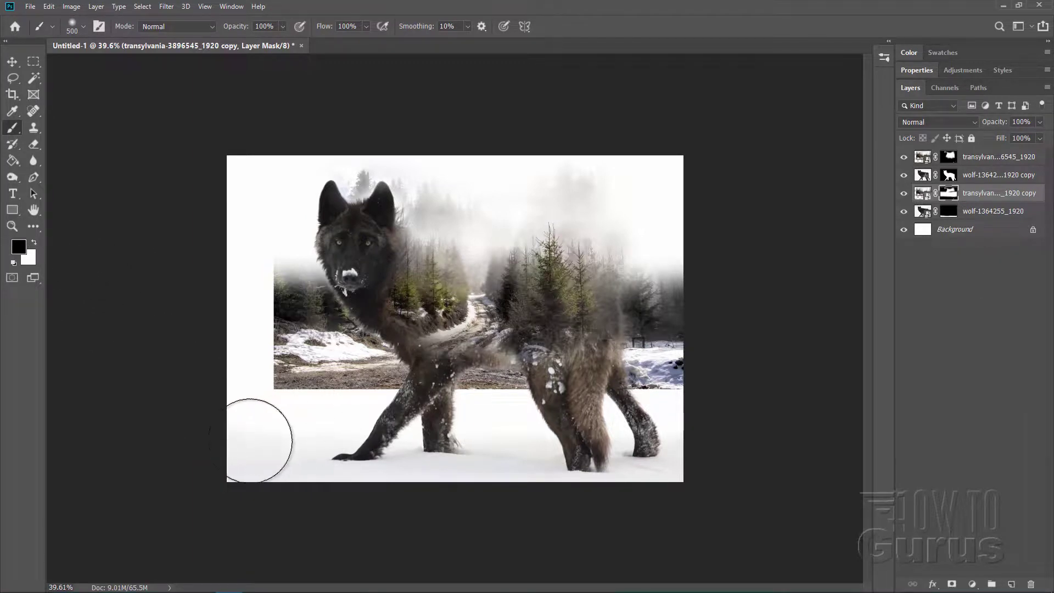
mouse_move(260, 423)
mouse_down()
mouse_move(408, 421)
mouse_move(512, 433)
mouse_move(522, 433)
mouse_move(470, 428)
mouse_move(656, 428)
mouse_move(719, 409)
mouse_move(659, 428)
mouse_move(702, 394)
mouse_move(724, 330)
mouse_move(724, 308)
mouse_move(683, 240)
mouse_move(725, 344)
mouse_move(699, 437)
mouse_up()
mouse_move(181, 365)
mouse_down()
mouse_move(252, 381)
mouse_move(234, 378)
mouse_move(220, 343)
mouse_move(230, 300)
mouse_move(299, 244)
mouse_move(240, 299)
mouse_move(245, 327)
mouse_move(226, 376)
mouse_move(252, 290)
mouse_move(312, 267)
mouse_move(310, 257)
mouse_move(305, 271)
mouse_move(274, 268)
mouse_move(277, 280)
mouse_move(232, 305)
mouse_move(223, 405)
mouse_move(325, 445)
mouse_move(268, 403)
mouse_up()
mouse_move(741, 381)
mouse_down()
mouse_move(672, 289)
mouse_move(699, 287)
mouse_move(685, 300)
mouse_move(685, 290)
mouse_move(700, 292)
mouse_move(715, 362)
mouse_move(707, 381)
mouse_up()
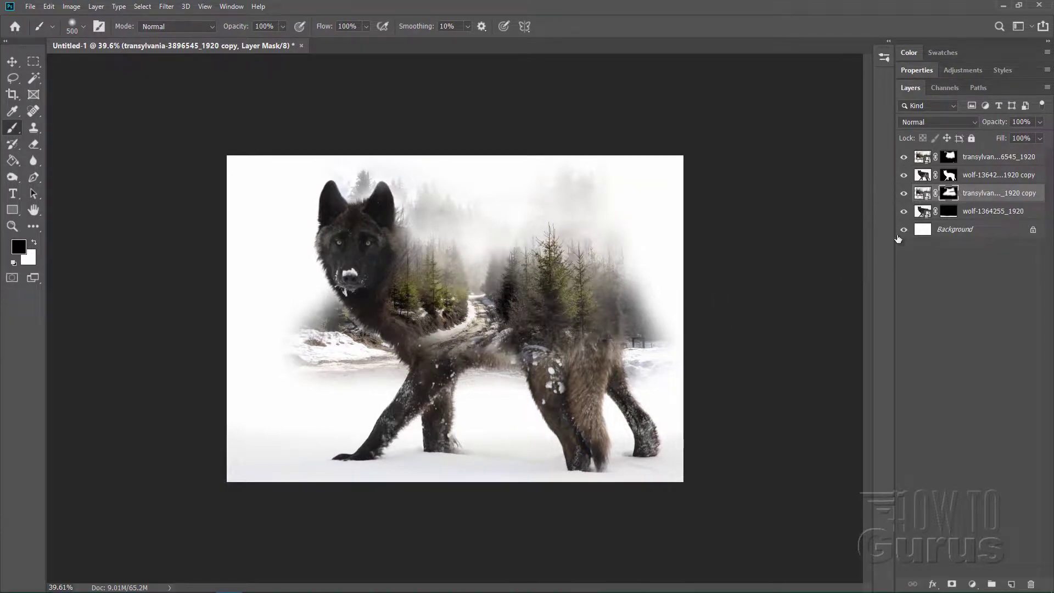
Nudge the forest copy layer slightly down behind the wolf.
click(13, 65)
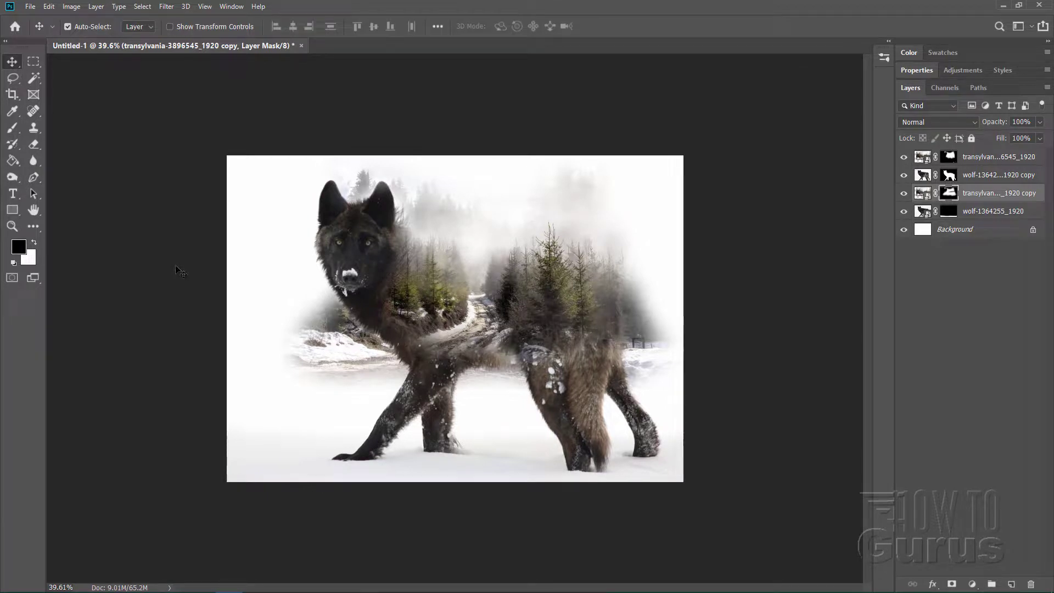
key(Down)
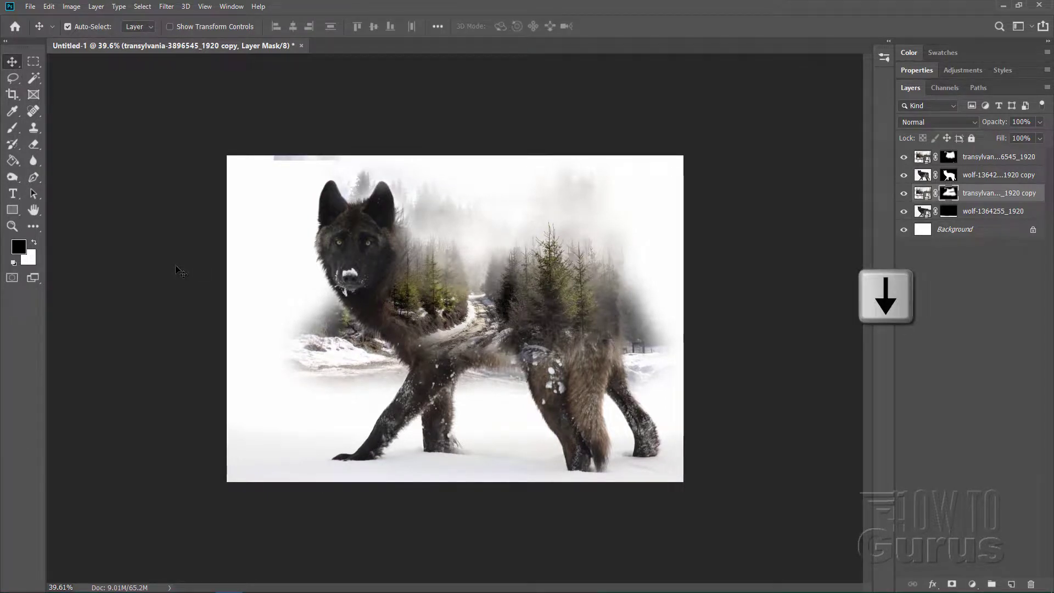
key(Down)
key(Down)
key(Down)
key(Down)
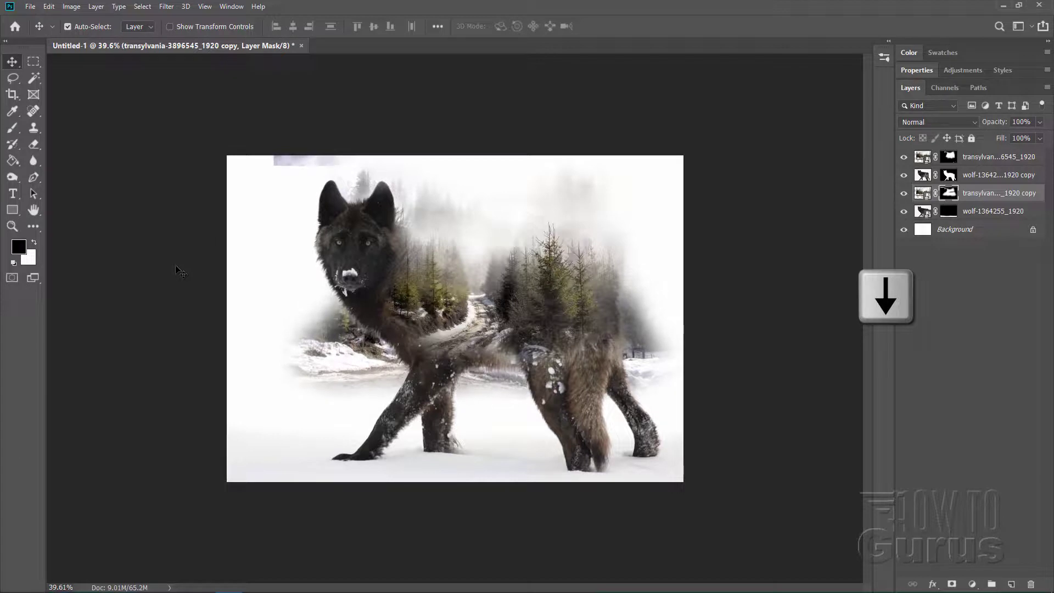
key(Down)
key(Down)
key(Down)
key(Down)
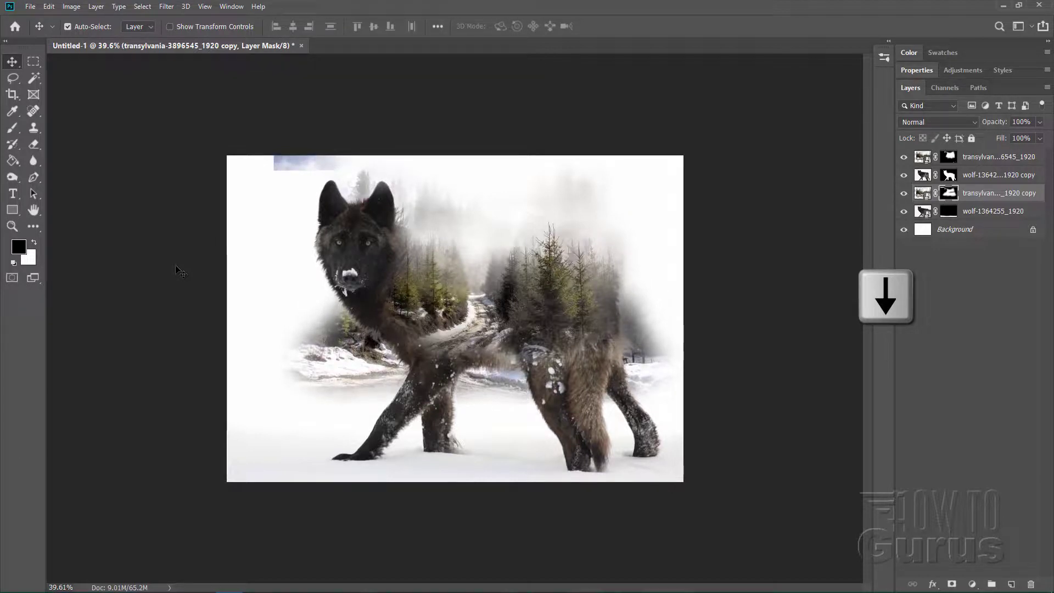
key(Down)
key(Down)
key(Down)
key(Down)
key(Down)
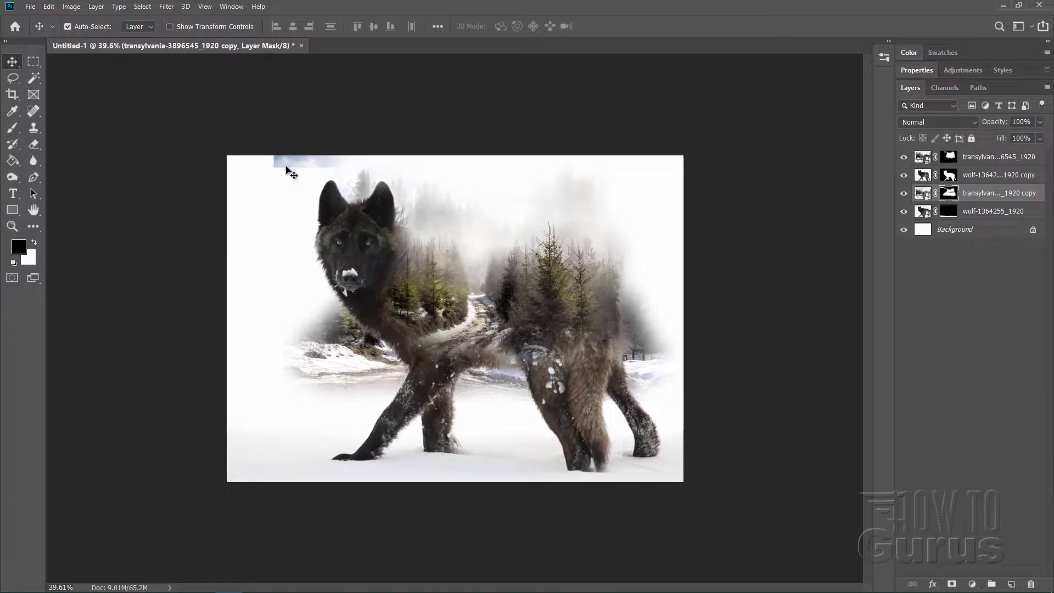
Nudge the forest copy layer slightly to the left behind the wolf.
key(Left)
key(Left)
key(Left)
key(Left)
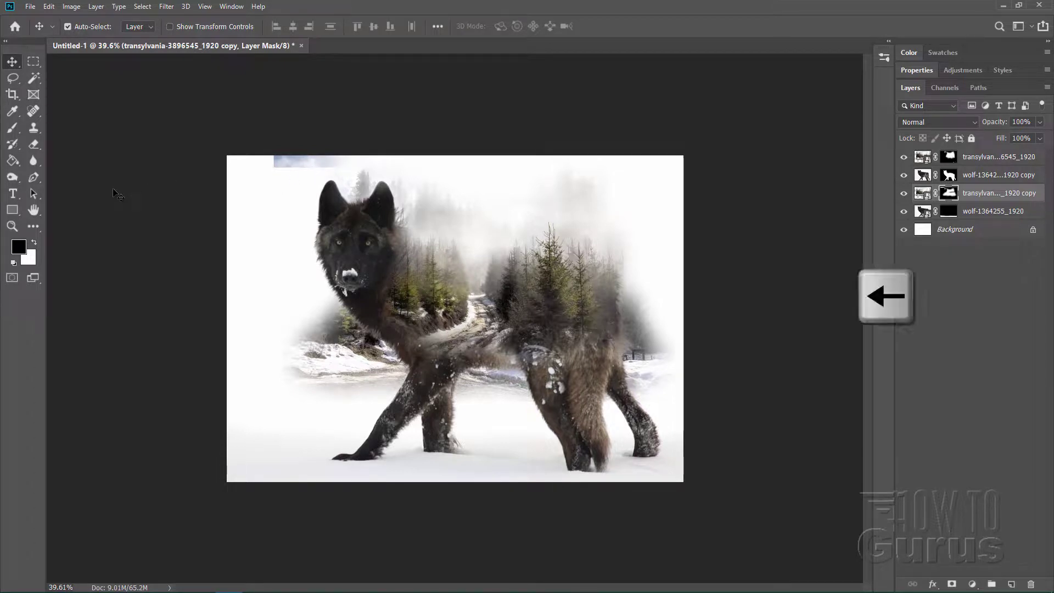
key(Left)
key(Left)
key(Left)
key(Left)
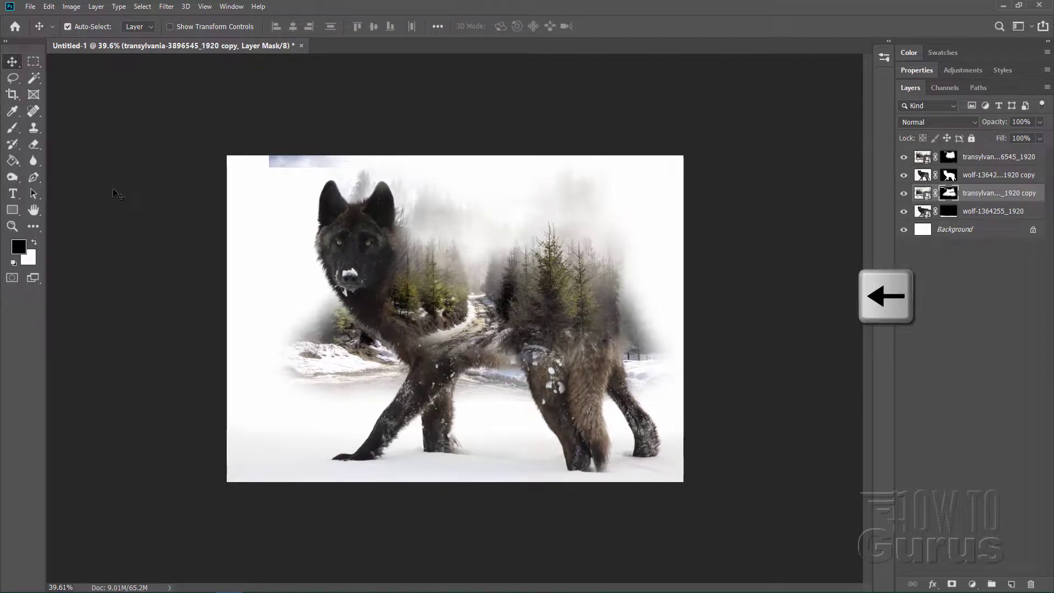
key(Left)
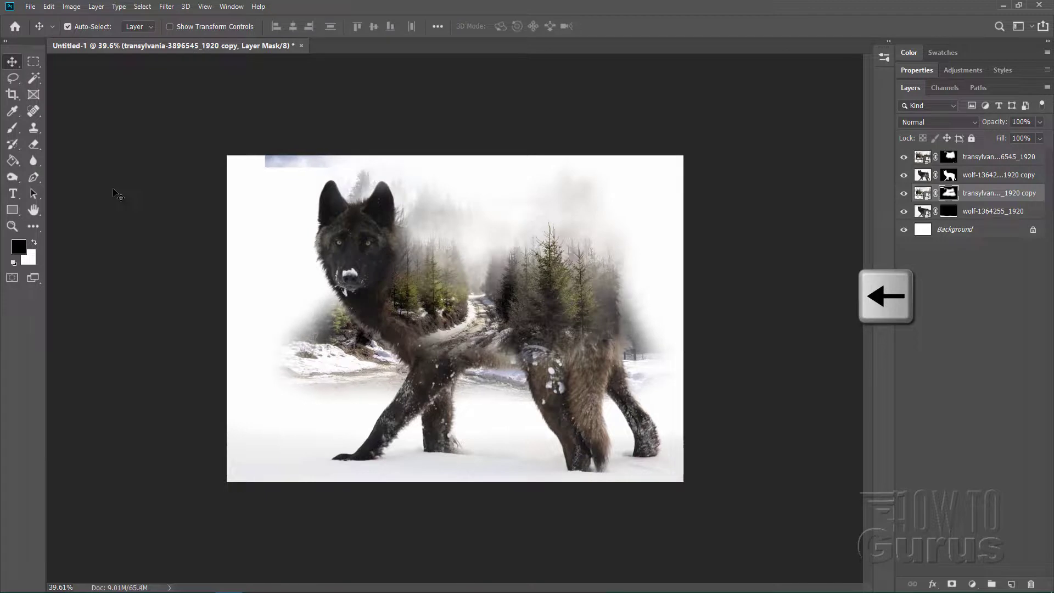
key(Left)
key(Left)
key(Left)
key(Left)
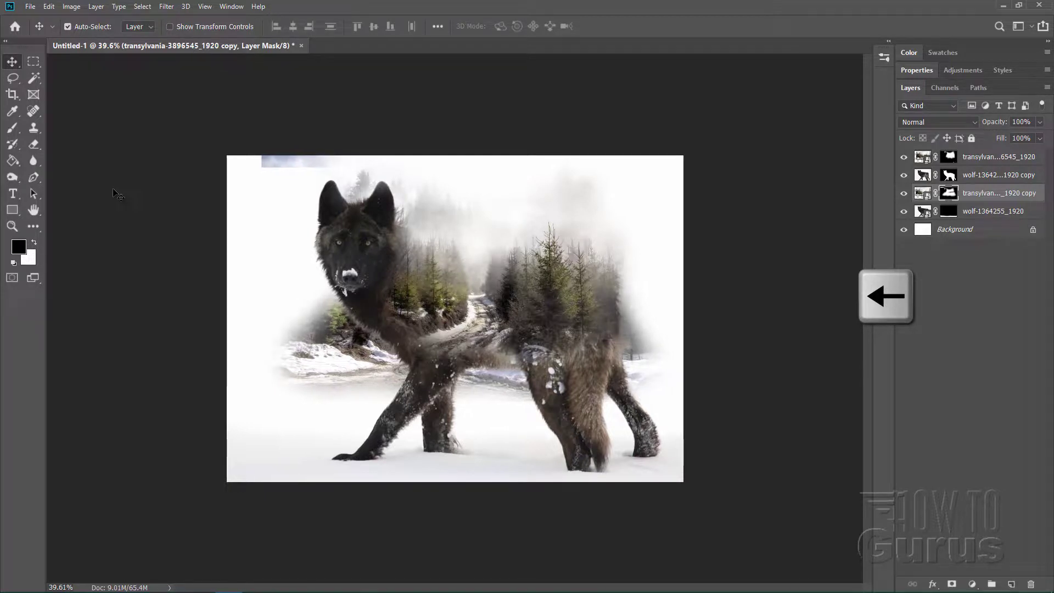
key(Left)
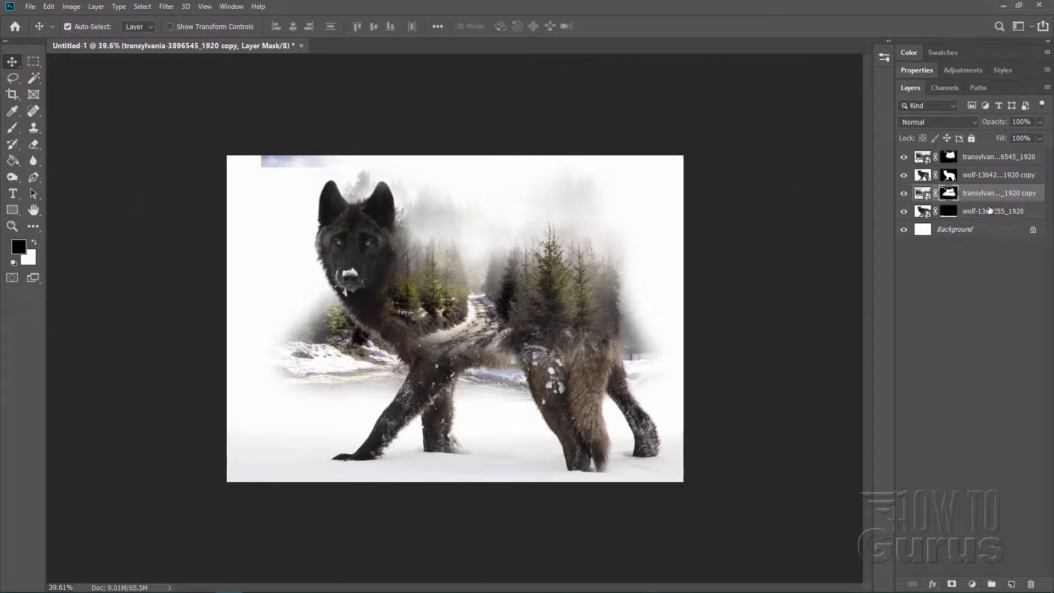
Paint black on the forest copy's mask to hide the blue sky strip above the wolf's head and clean the upper sky.
click(12, 128)
drag(282, 141, 377, 130)
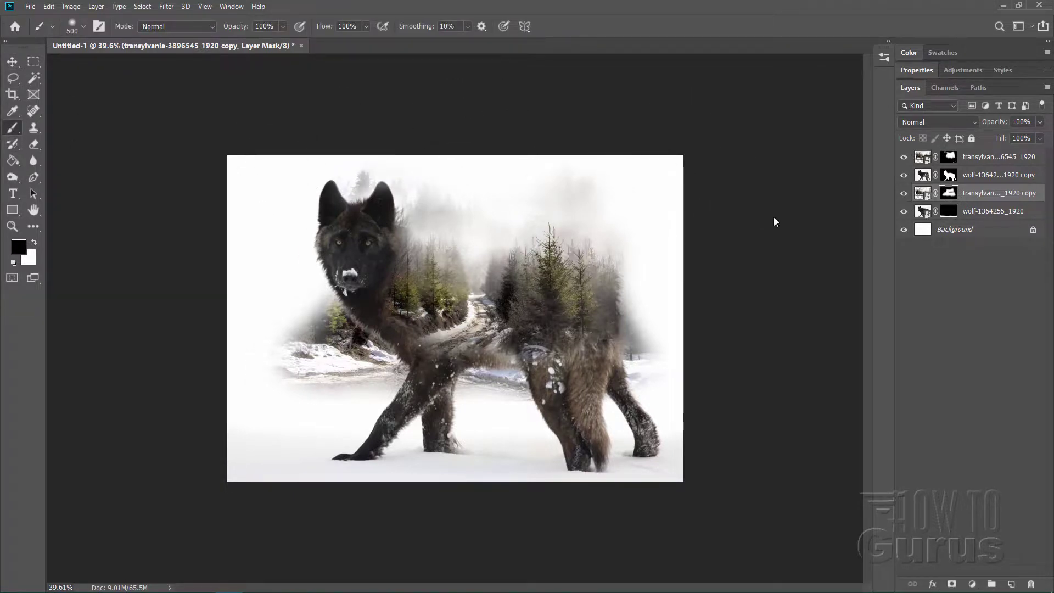
click(666, 187)
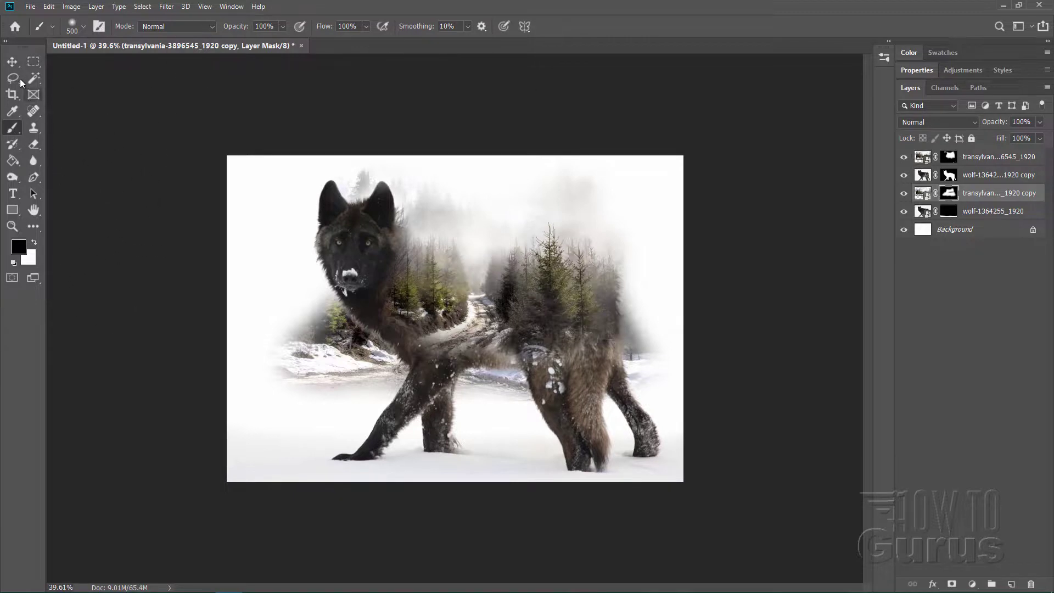
Add a Hue/Saturation adjustment layer clipped to the forest copy layer and set its Saturation to -50.
click(12, 62)
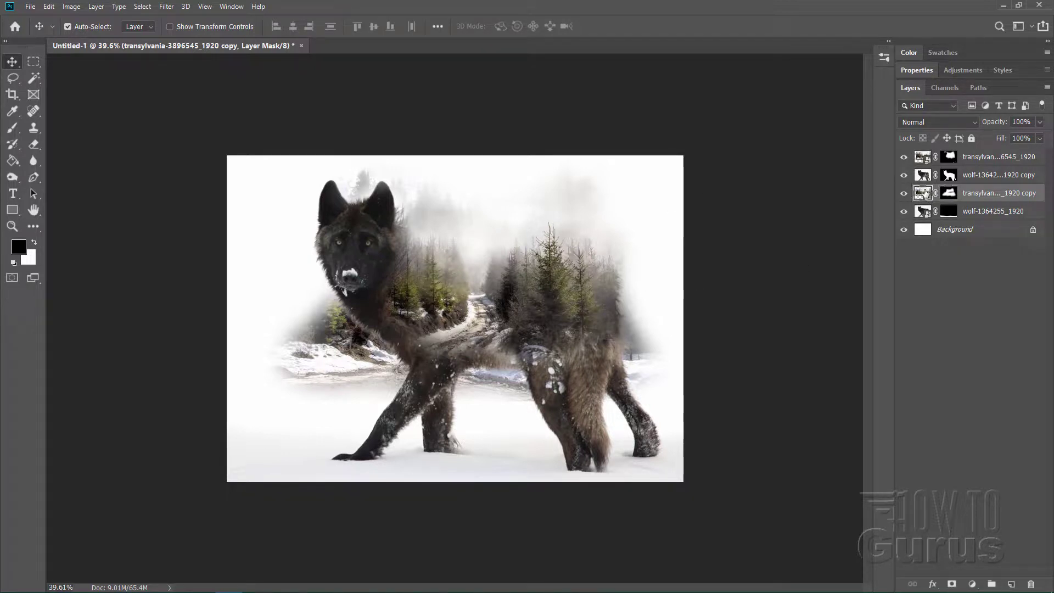
click(925, 192)
key(x)
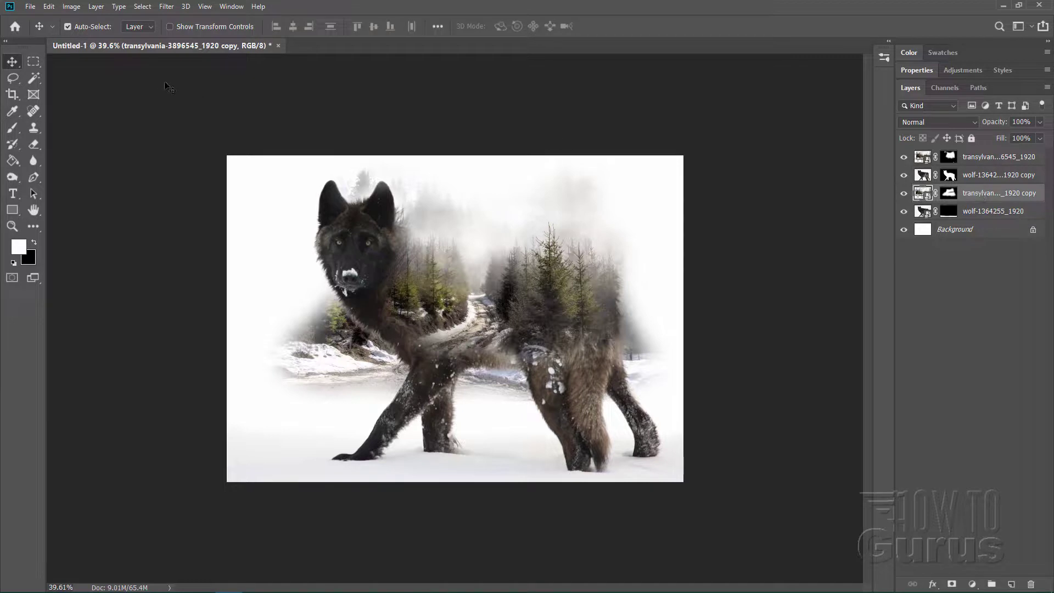
click(95, 7)
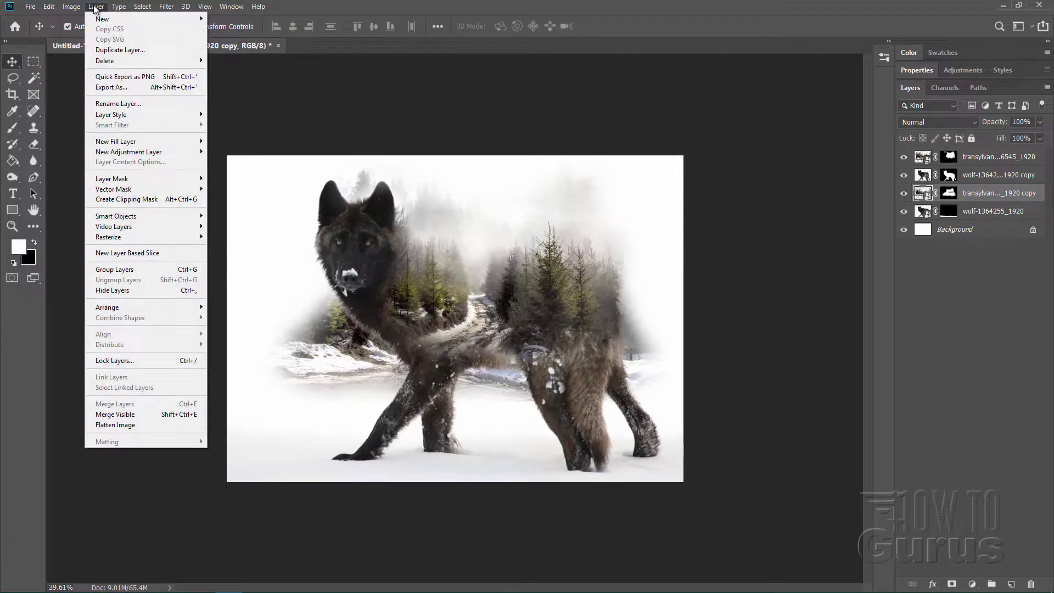
mouse_move(166, 155)
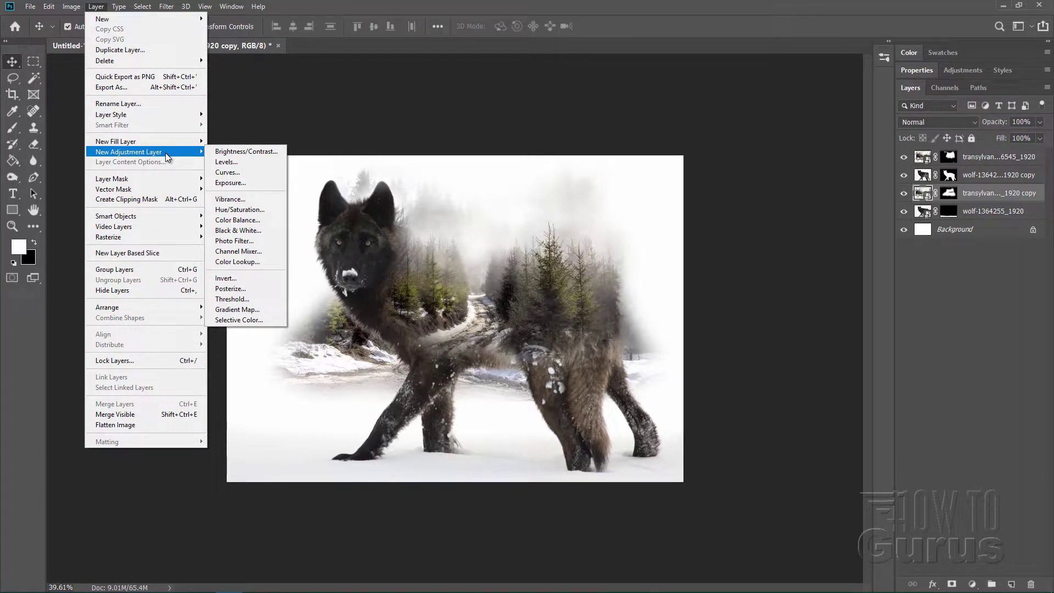
click(239, 209)
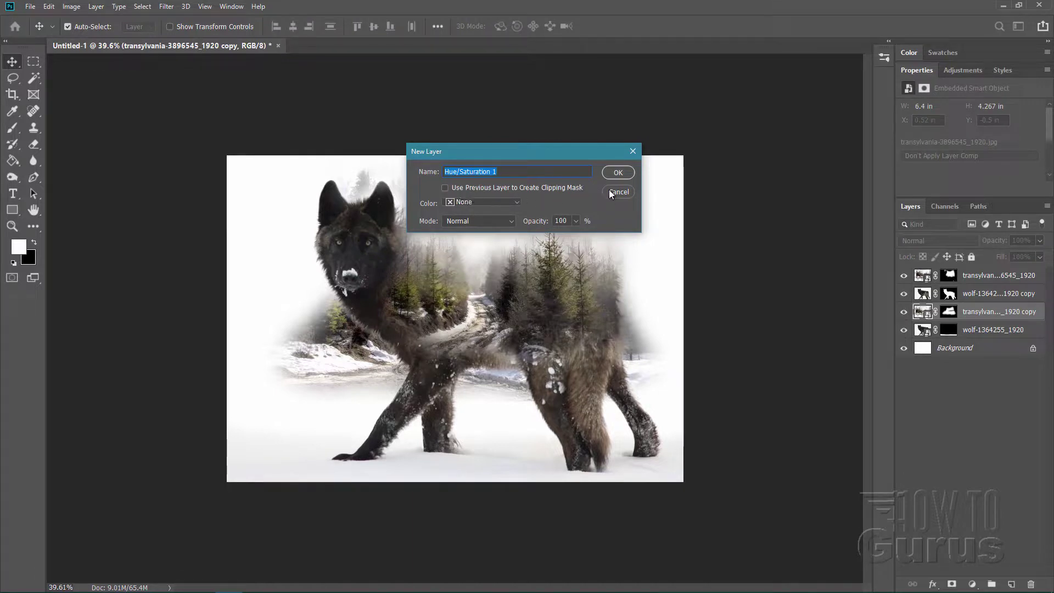
click(446, 187)
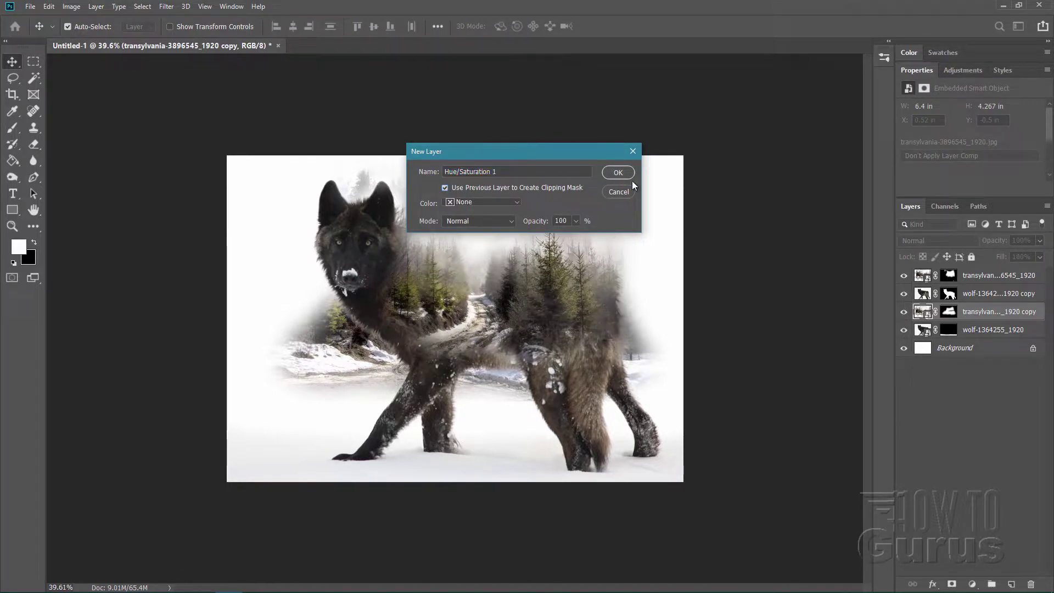
click(620, 173)
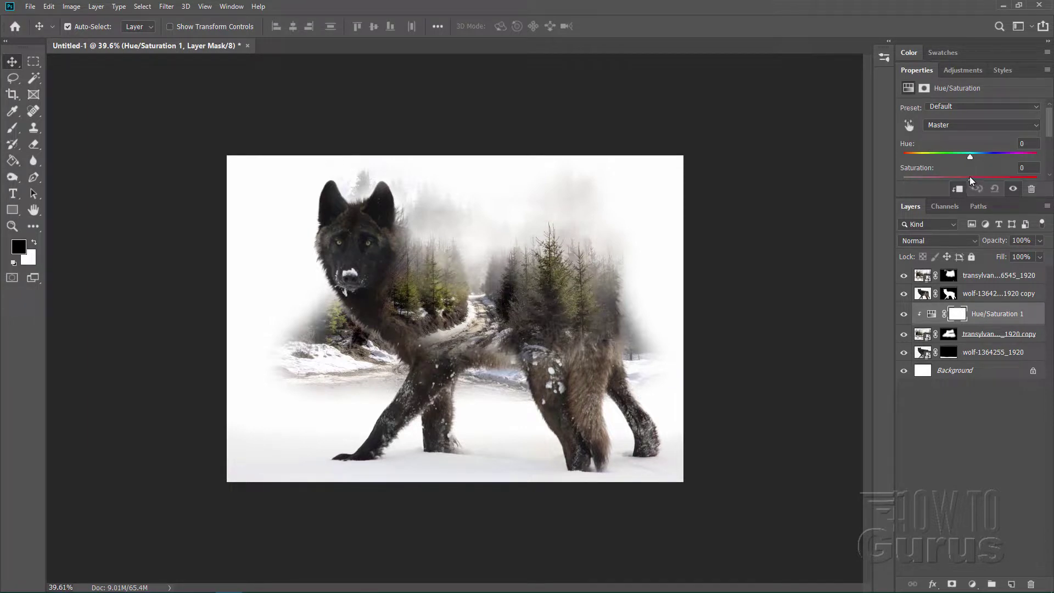
drag(970, 177, 944, 180)
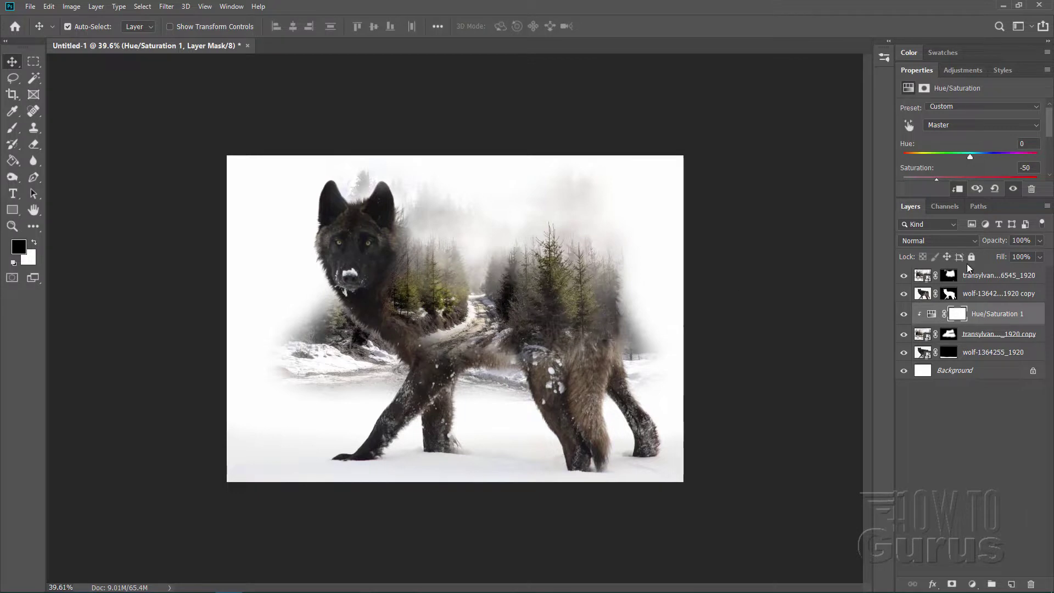
Add a Hue/Saturation adjustment layer clipped to the forest layer above the wolf.
click(926, 277)
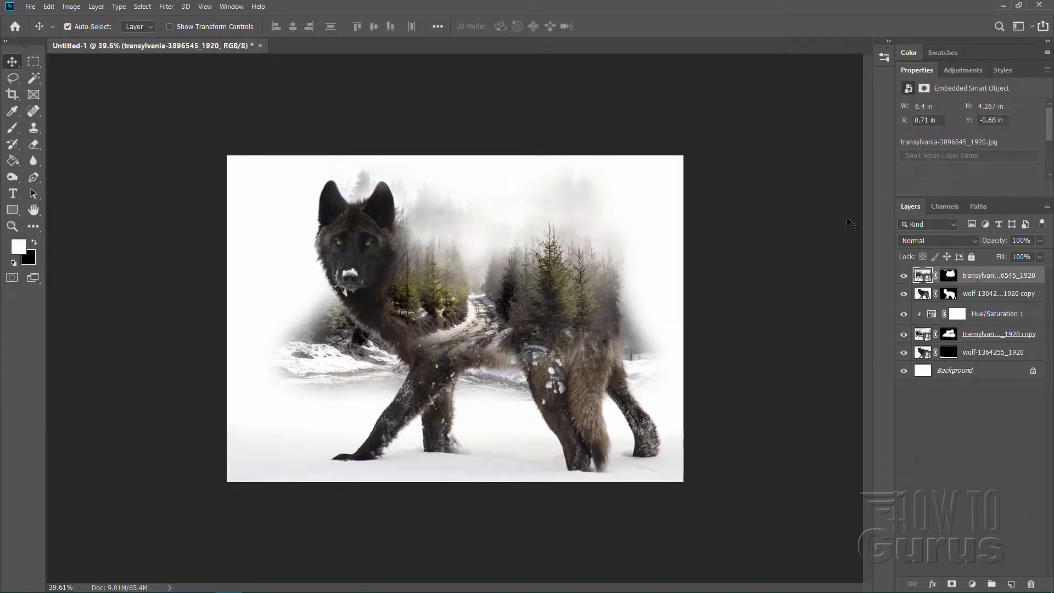
click(98, 7)
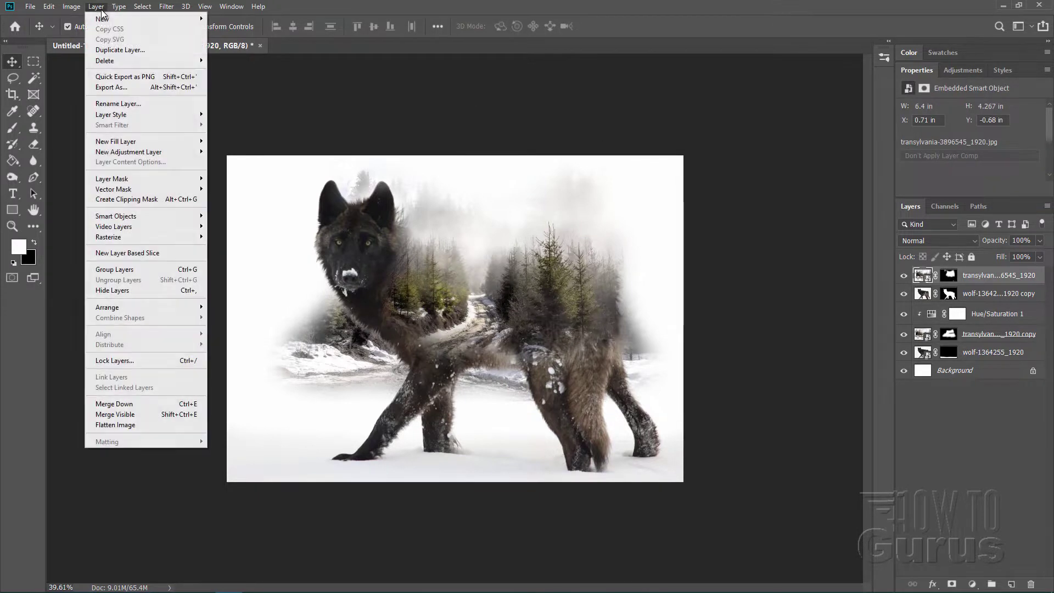
mouse_move(166, 155)
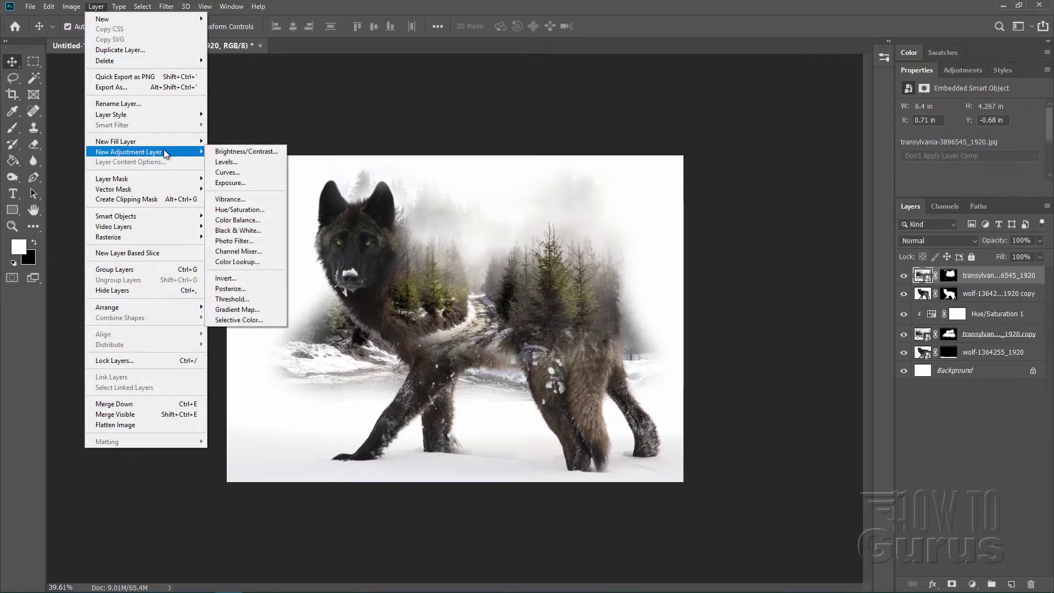
click(239, 209)
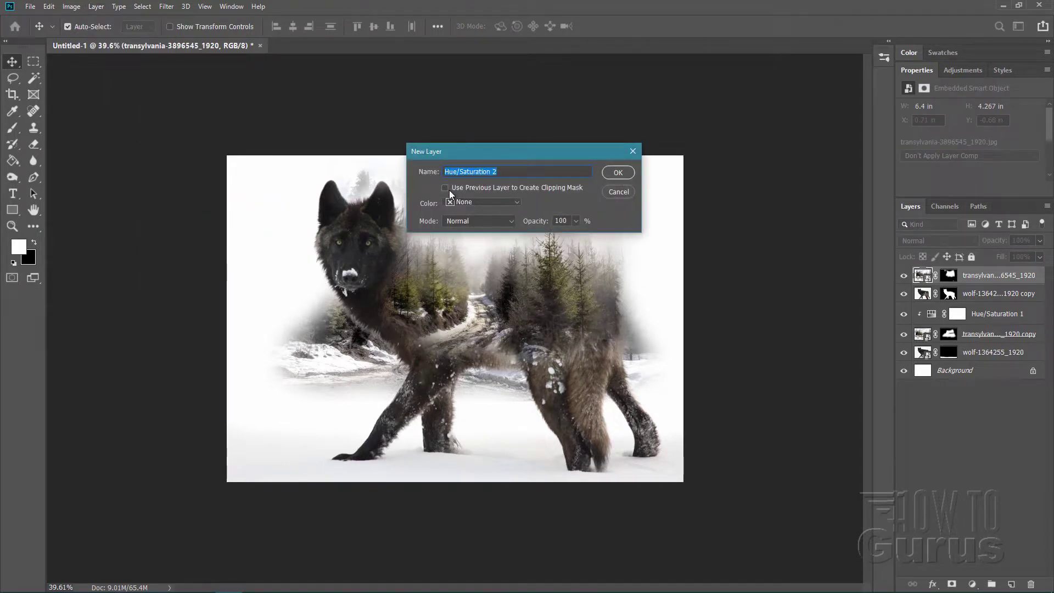
click(449, 190)
click(618, 172)
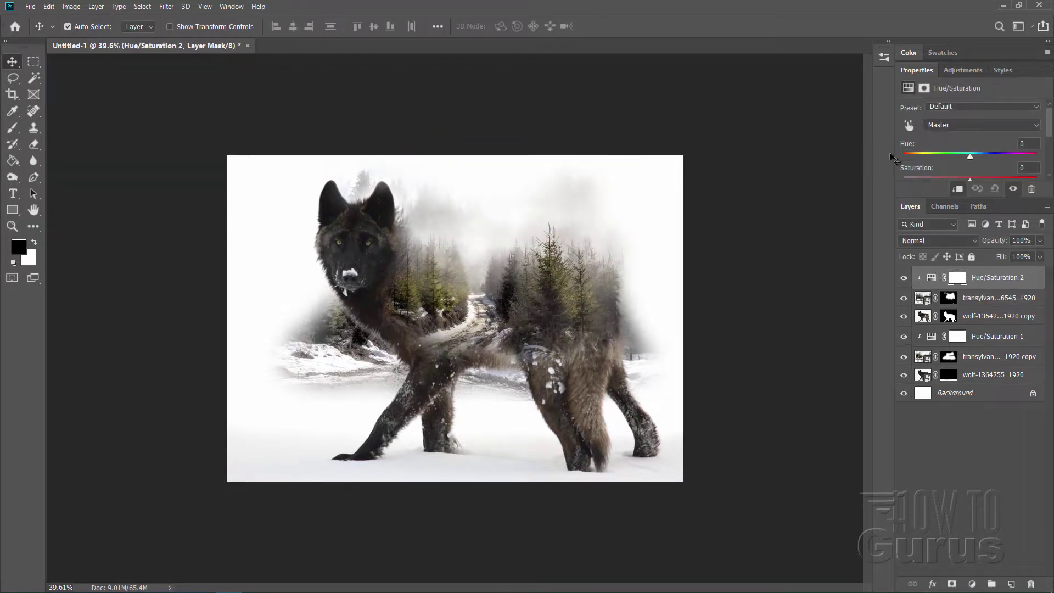
Set the Saturation to -50 in the Hue/Saturation adjustment clipped to the forest layer above the wolf.
drag(968, 180, 941, 177)
drag(937, 177, 936, 177)
text(-5)
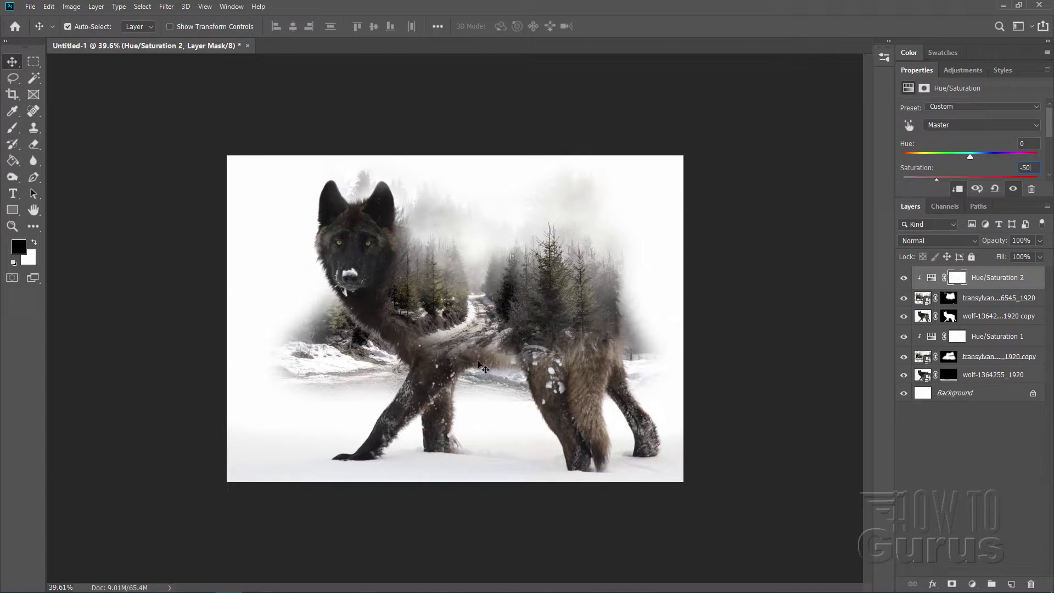
Lower the opacity of the forest layer above the wolf to 80%.
click(1000, 283)
click(998, 304)
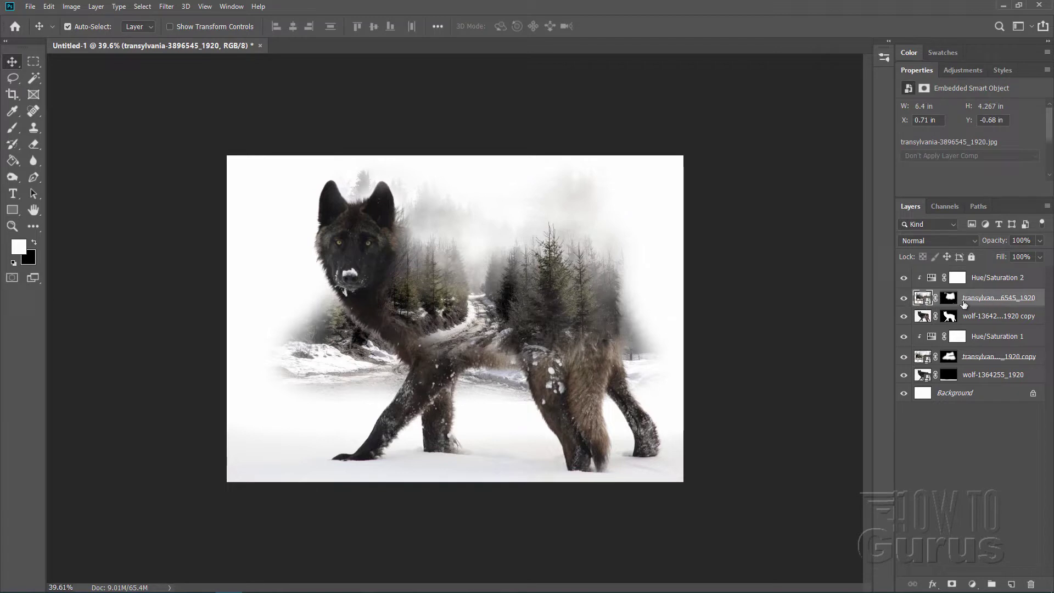
click(1040, 242)
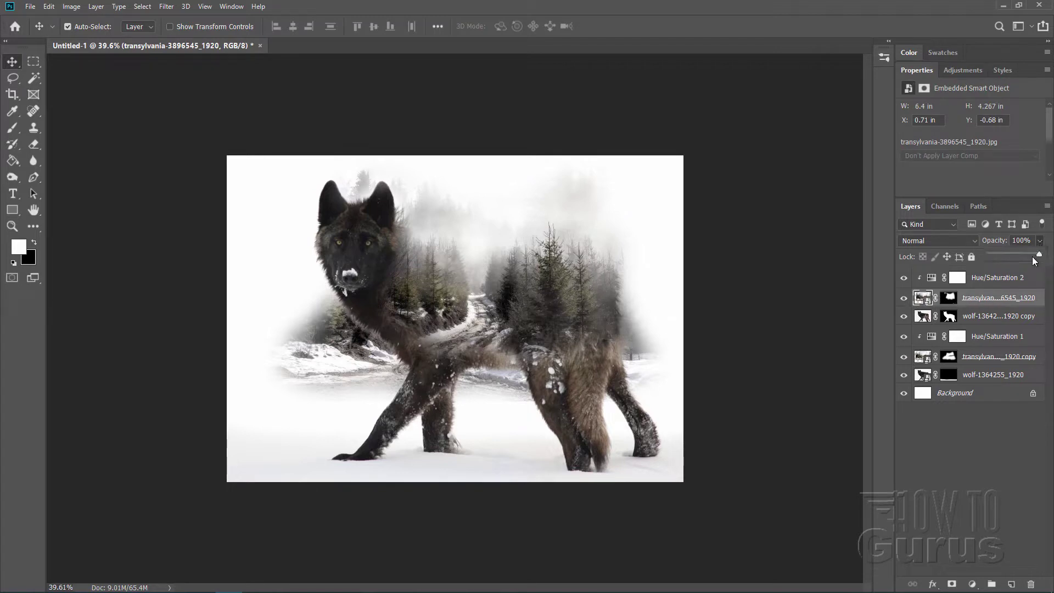
drag(1034, 256, 1027, 255)
click(1031, 240)
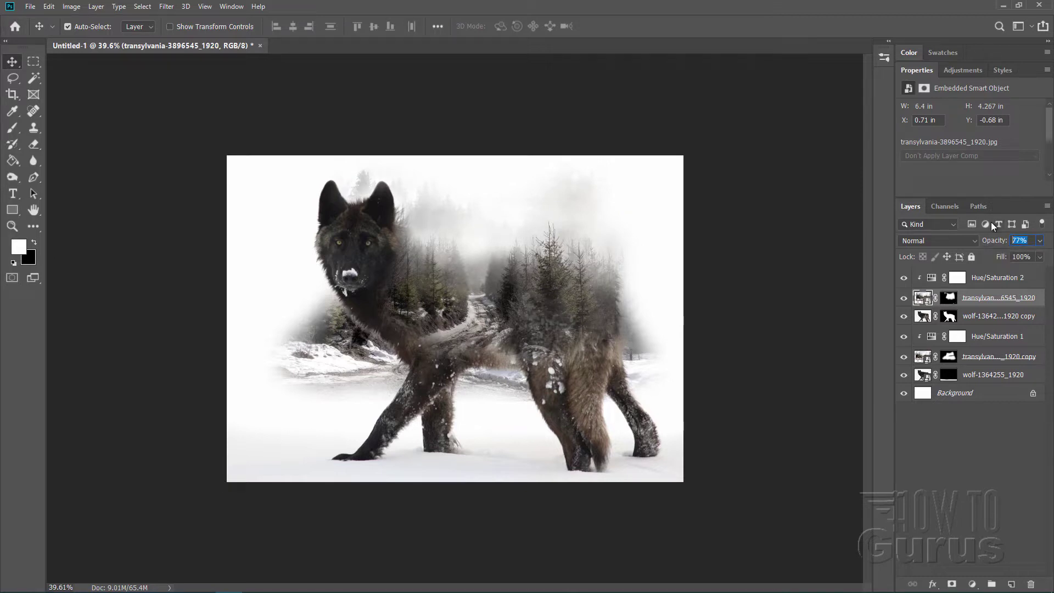
text(80)
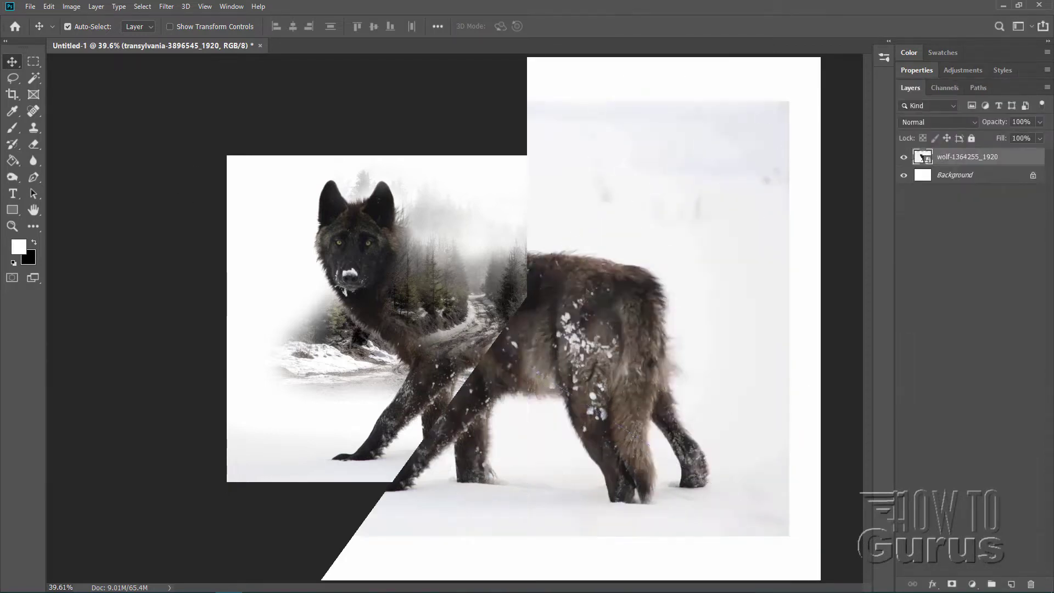
key(ctrl+t)
drag(236, 162, 103, 96)
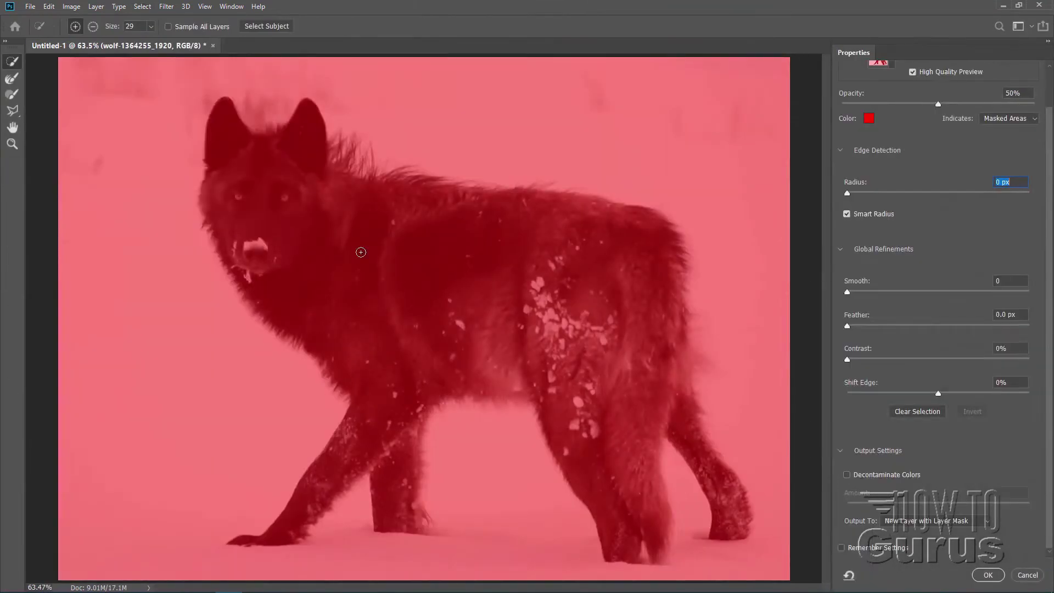
mouse_move(360, 183)
mouse_down()
mouse_move(385, 208)
mouse_move(402, 426)
mouse_move(659, 450)
mouse_up()
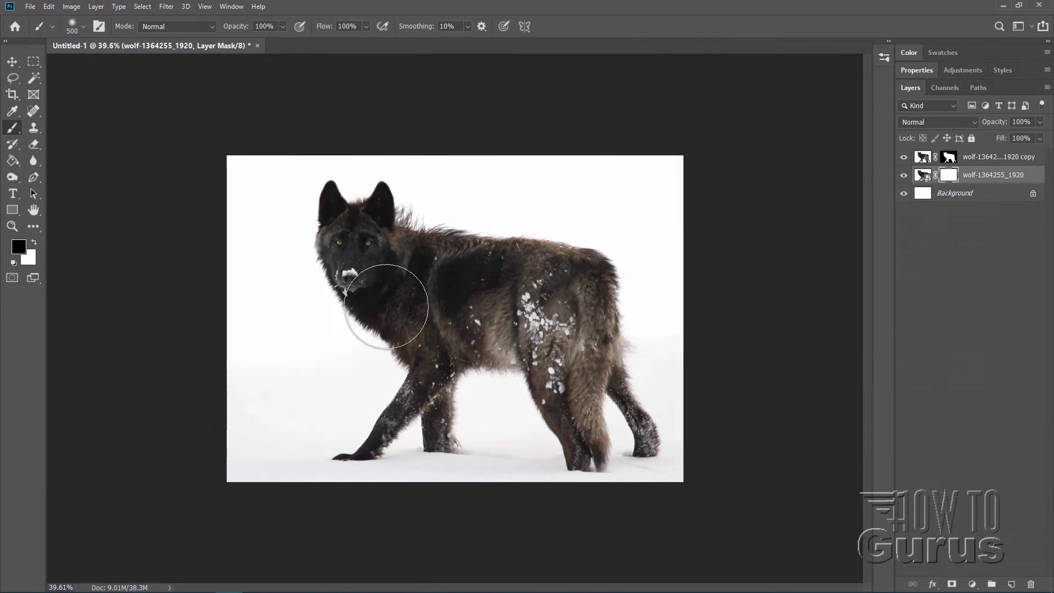
key(ctrl+i)
key(x)
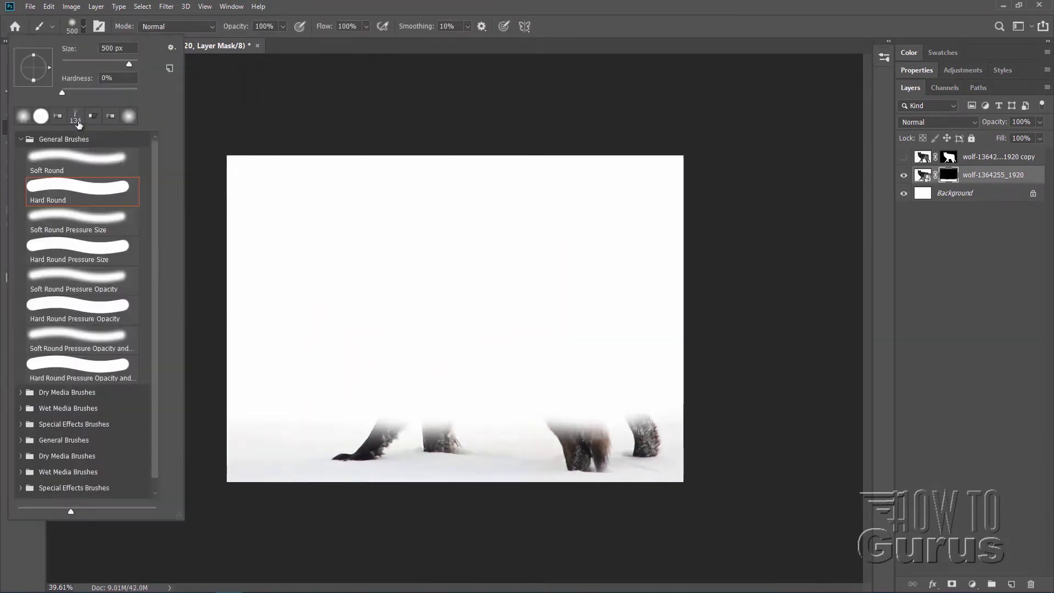
drag(109, 65, 117, 64)
key(Return)
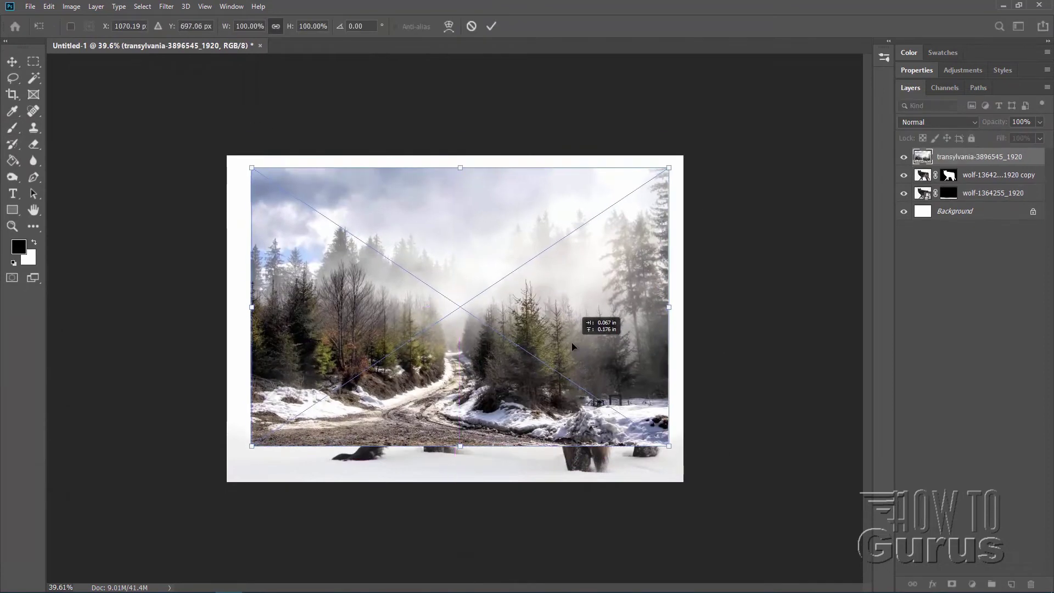
drag(1002, 136, 1013, 137)
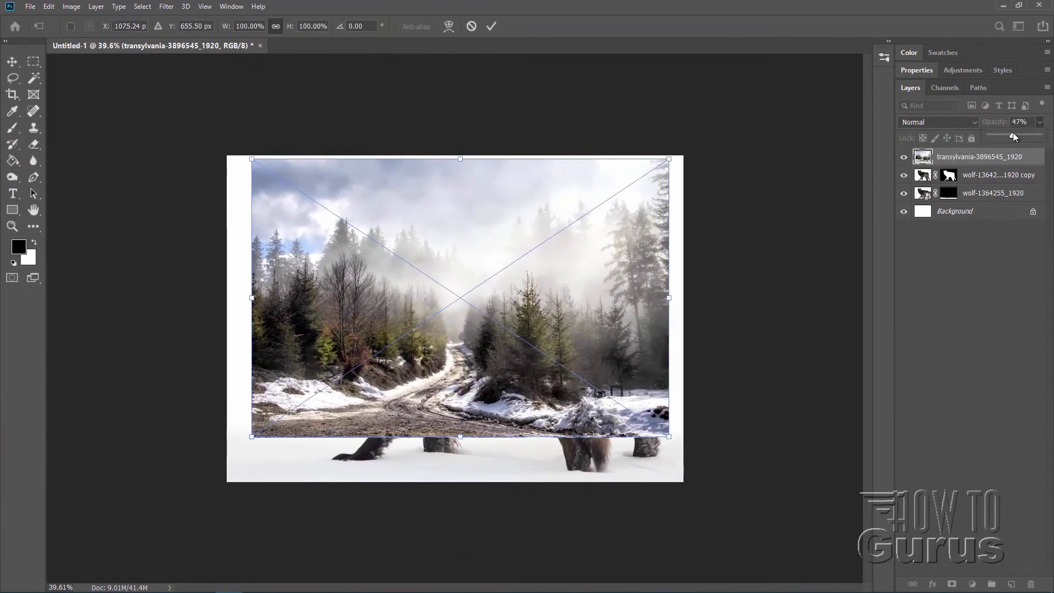
drag(426, 371, 449, 321)
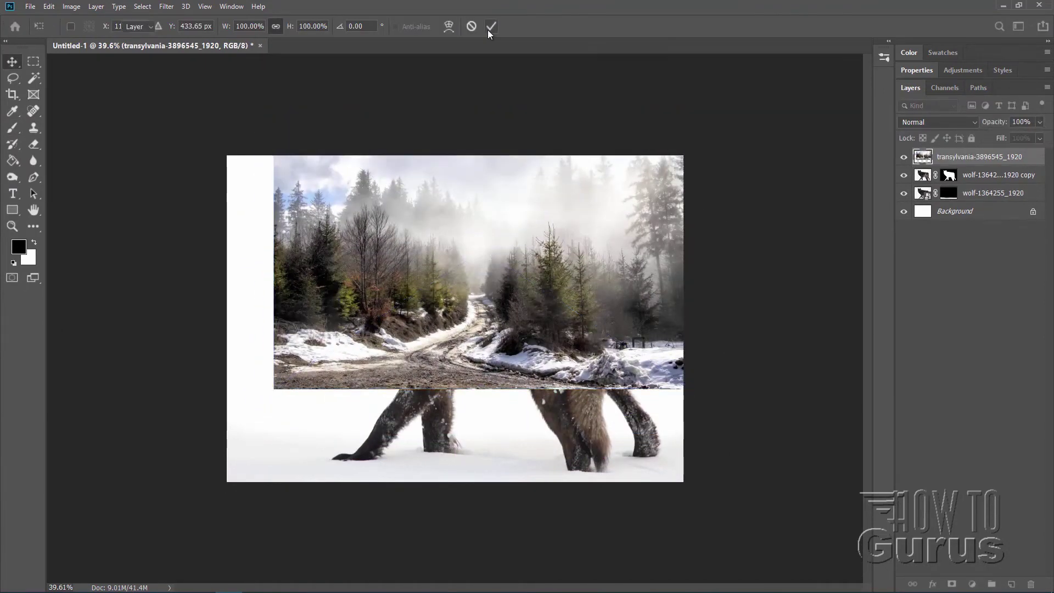
click(491, 26)
click(948, 174)
drag(948, 174, 949, 156)
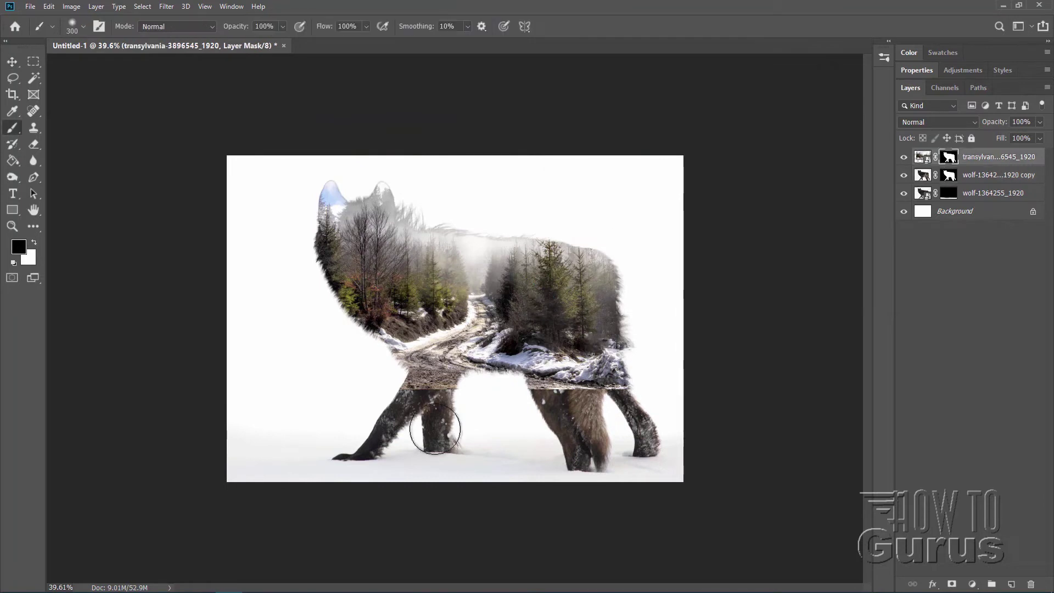
mouse_move(407, 380)
mouse_down()
mouse_move(664, 384)
mouse_move(487, 400)
mouse_move(371, 238)
mouse_up()
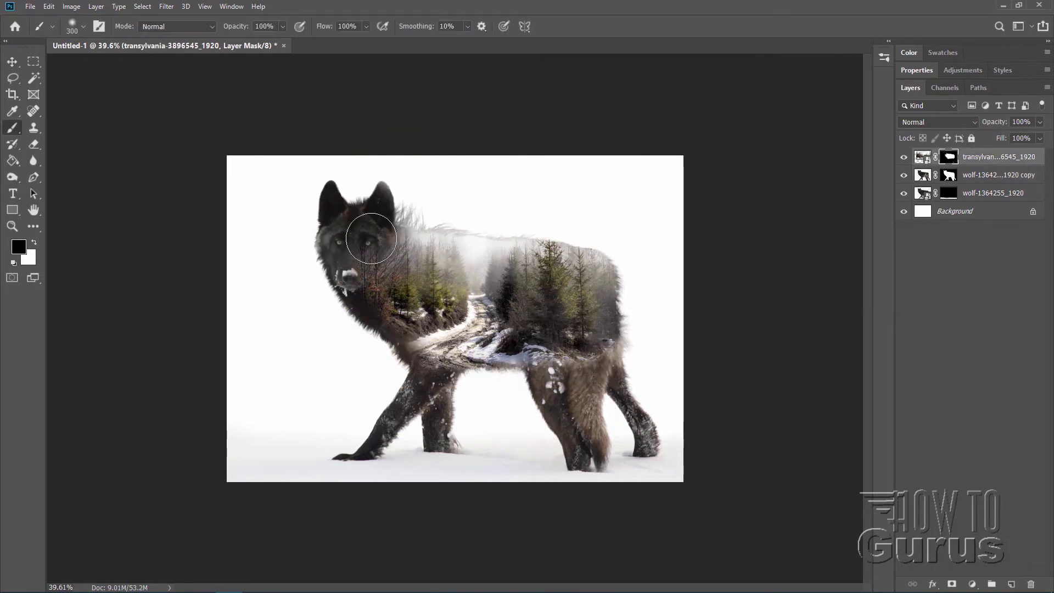
key(alt+bracketleft)
click(954, 159)
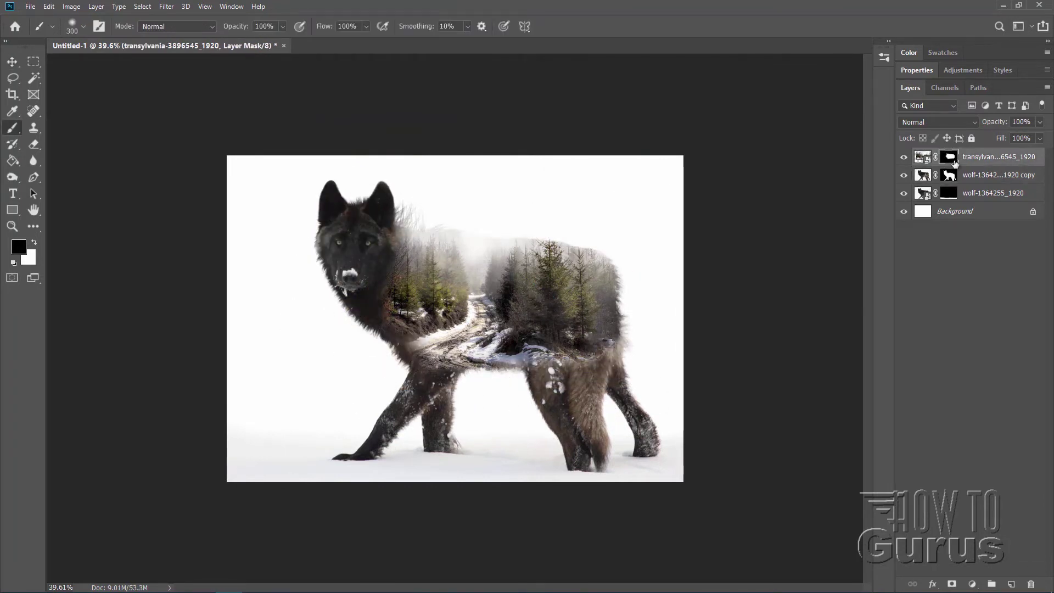
drag(549, 225, 418, 212)
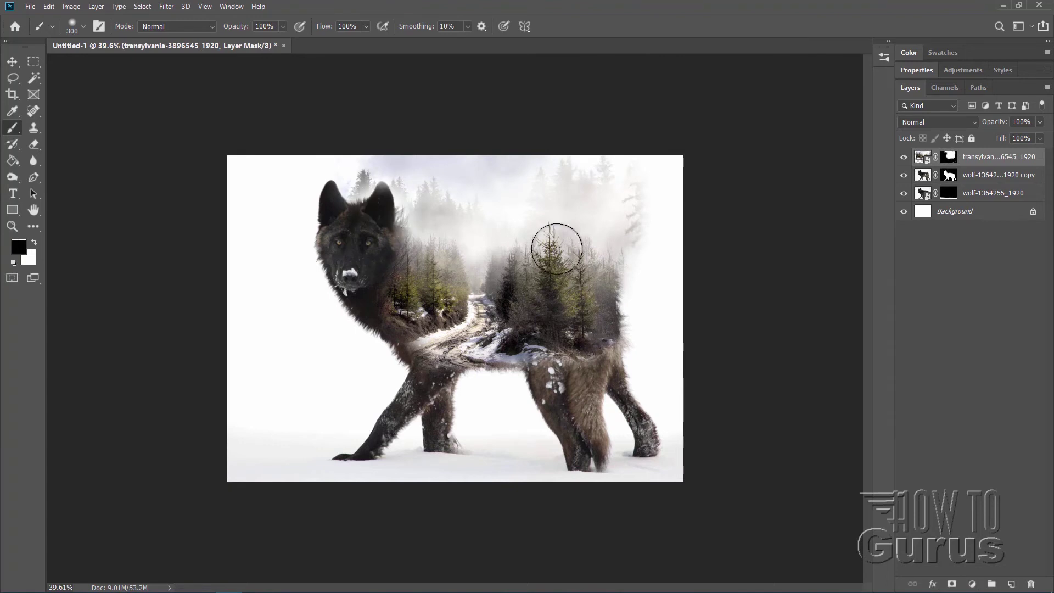
key(bracketright)
key(bracketright)
drag(654, 198, 372, 108)
mouse_move(478, 414)
mouse_down()
mouse_move(388, 377)
mouse_move(586, 339)
mouse_up()
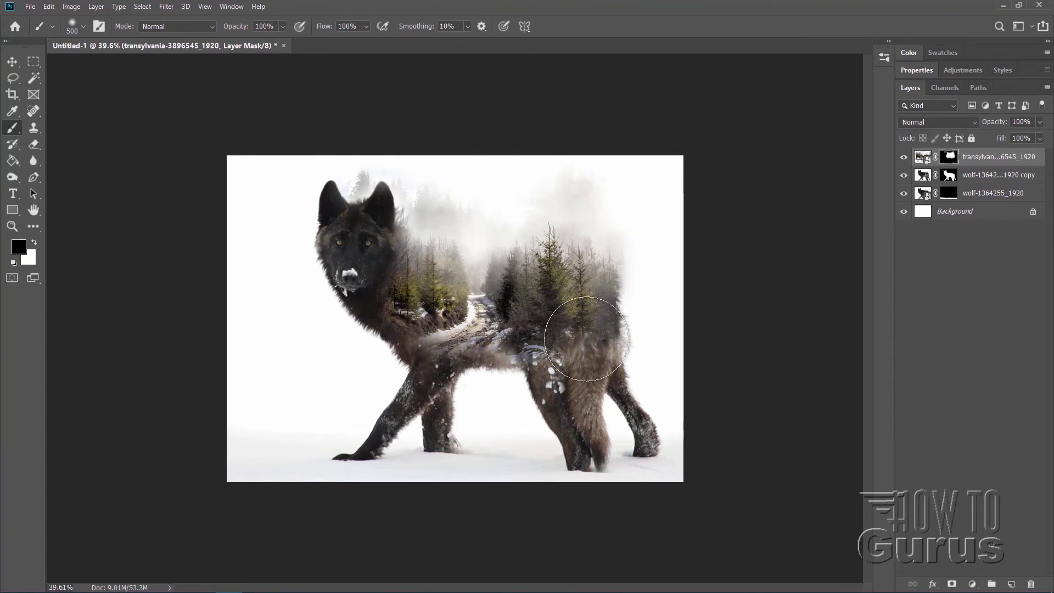
key(ctrl+j)
key(ctrl+bracketleft)
key(ctrl+bracketleft)
mouse_move(258, 439)
mouse_down()
mouse_move(482, 436)
mouse_move(253, 294)
mouse_move(263, 241)
mouse_up()
key(v)
key(shift+Down)
key(shift+Down)
key(shift+Down)
key(shift+Down)
key(shift+Down)
key(shift+Down)
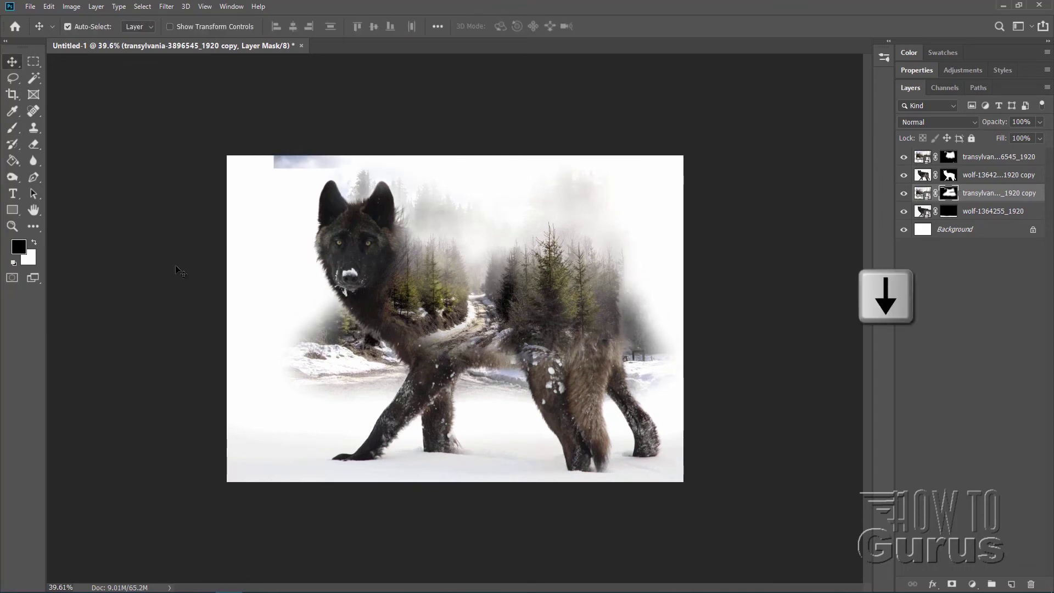
key(shift+Left)
key(shift+Left)
key(shift+Left)
key(b)
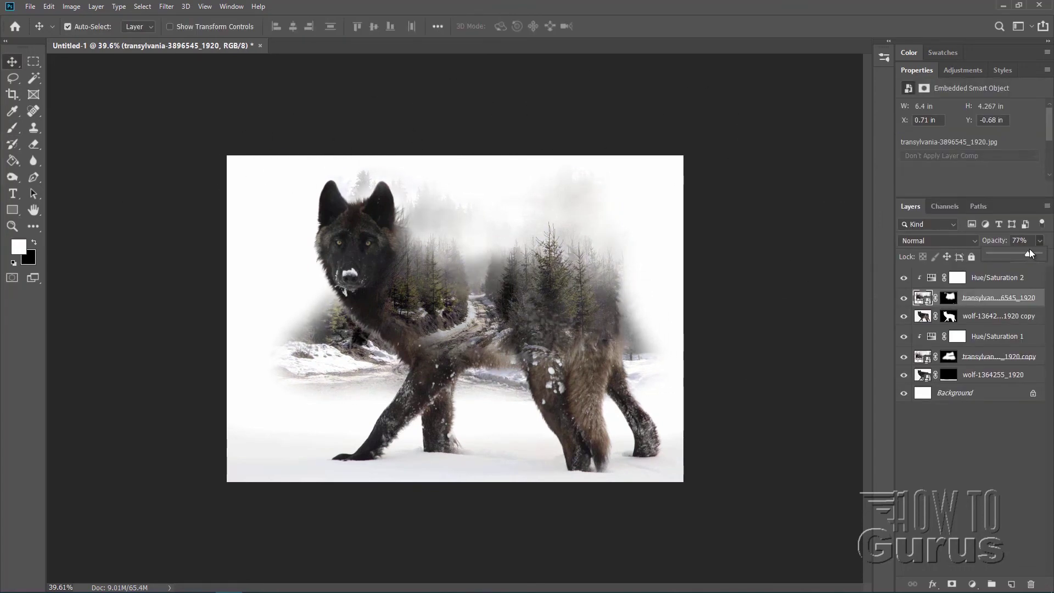
drag(1029, 253, 1032, 254)
key(ctrl+0)
click(12, 225)
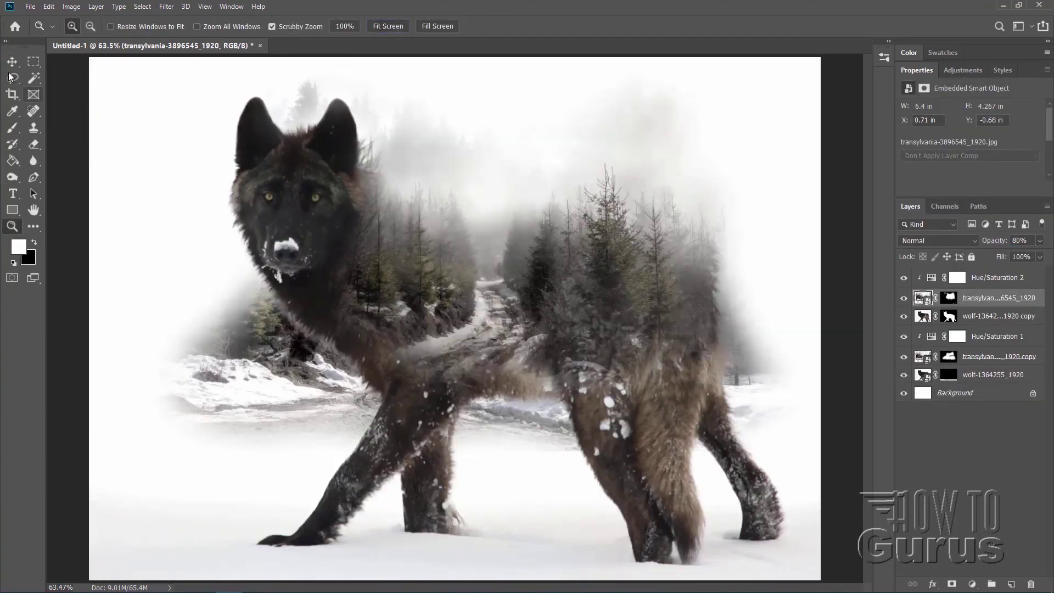